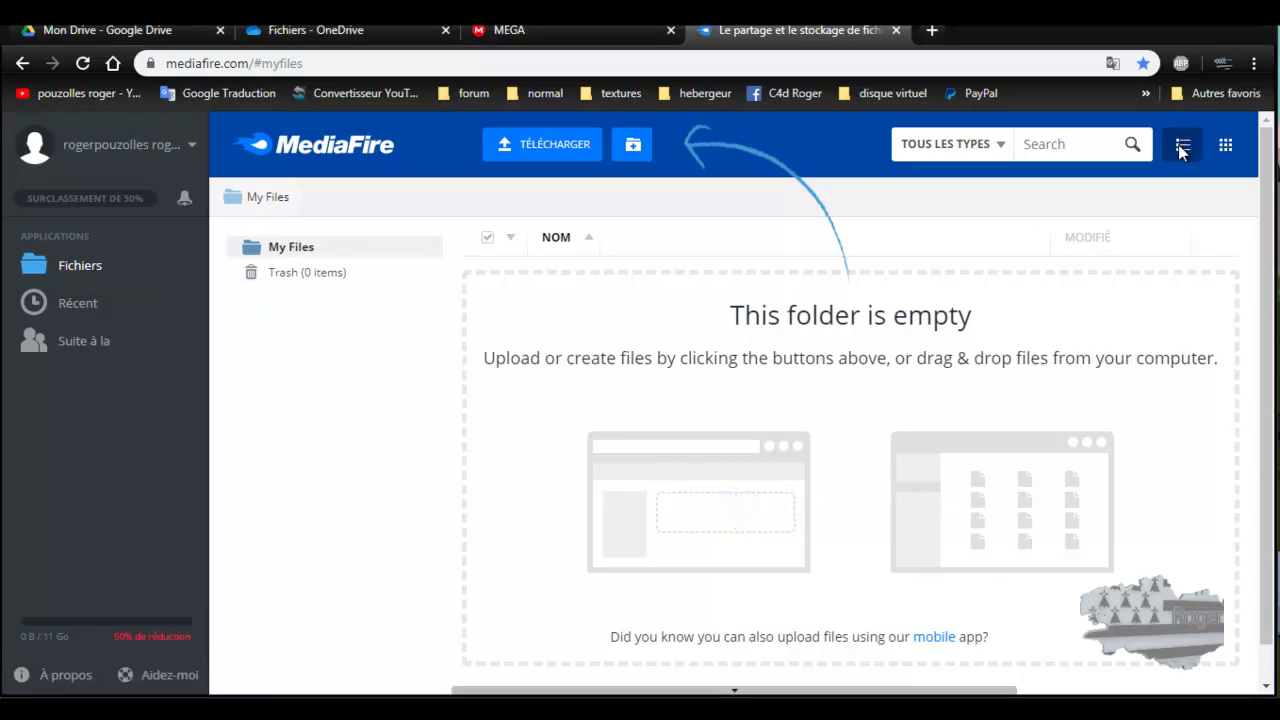
Step: Show the My Files folder in grid view and return it to list view
click(1226, 145)
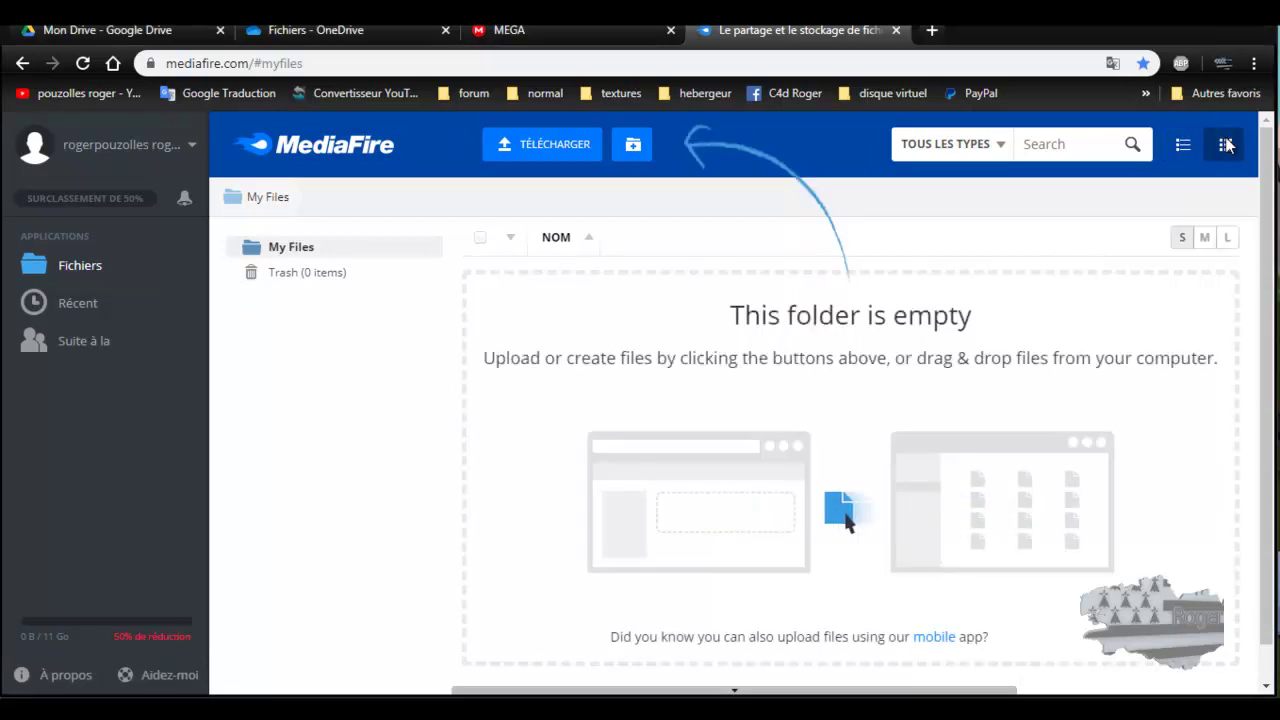
click(1184, 146)
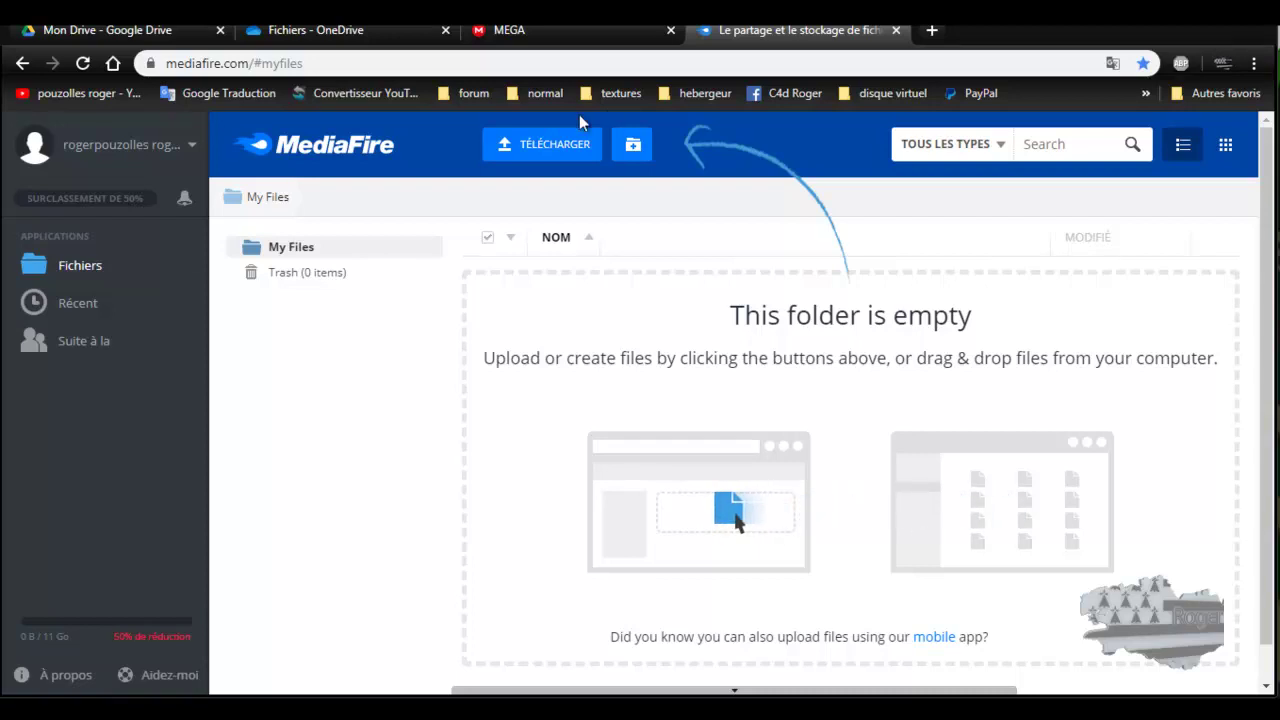
right_click(274, 252)
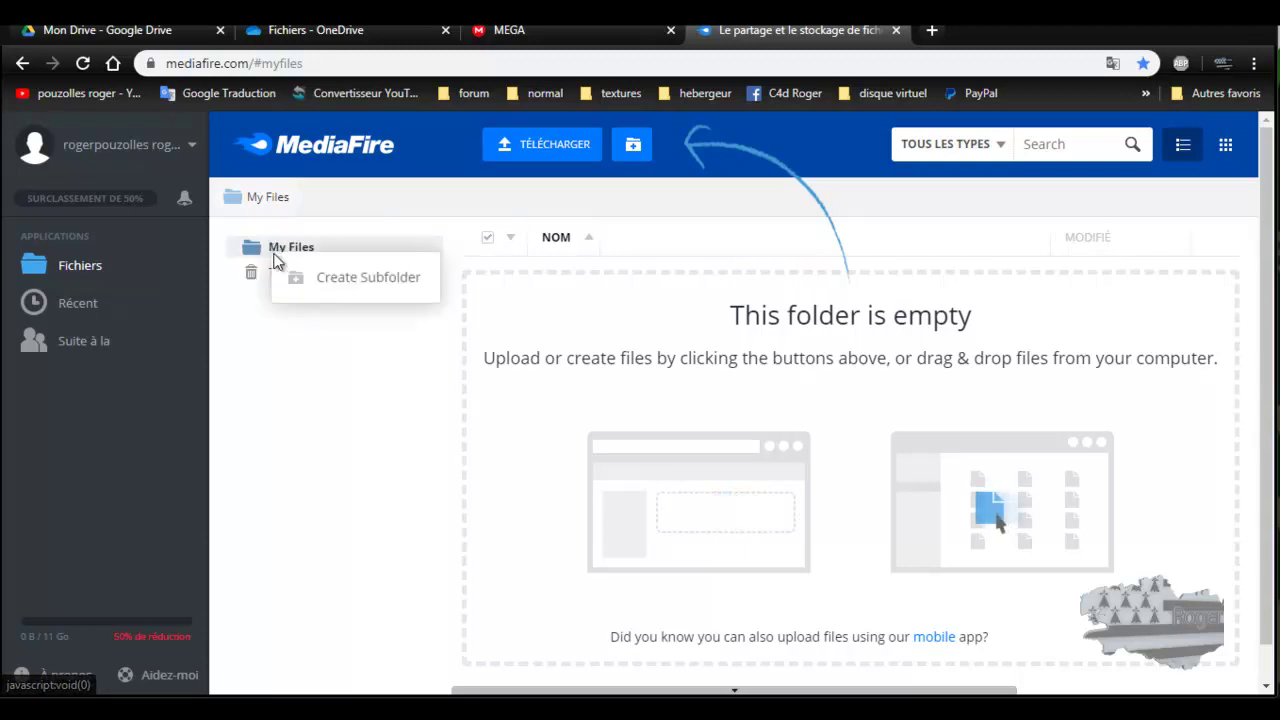
click(282, 334)
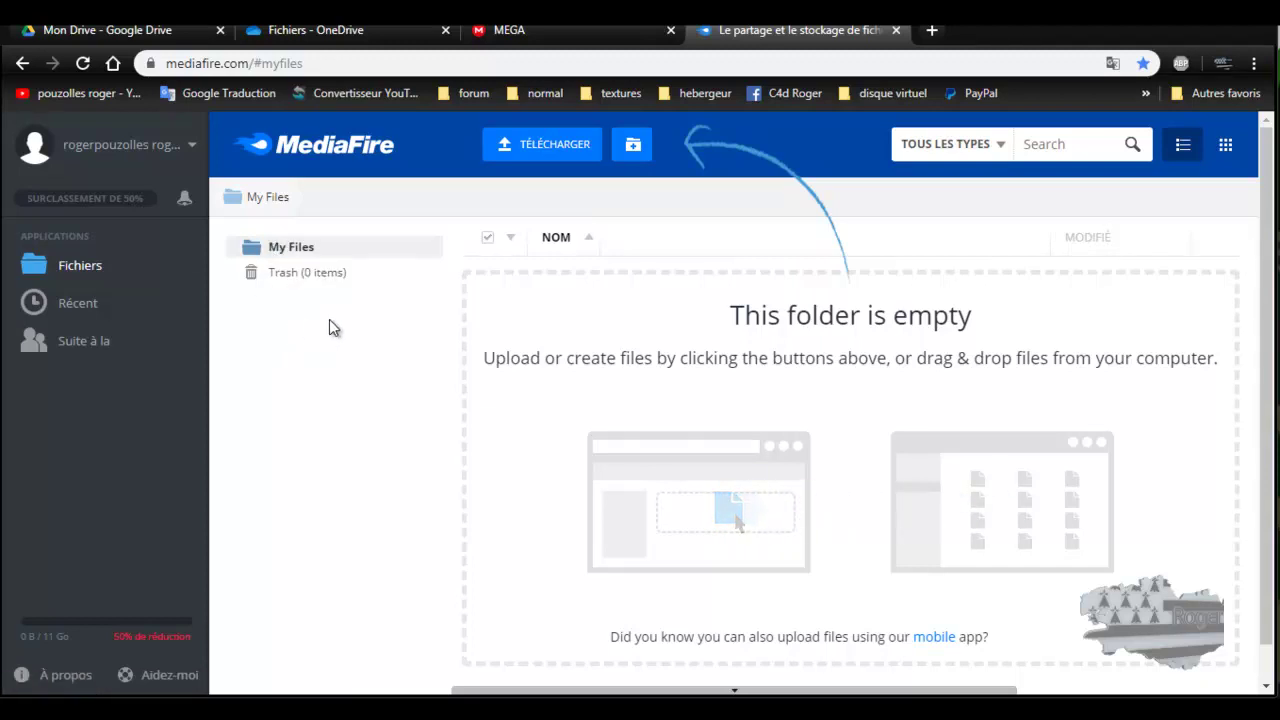
Step: Create a subfolder named test in My Files and open it
click(636, 146)
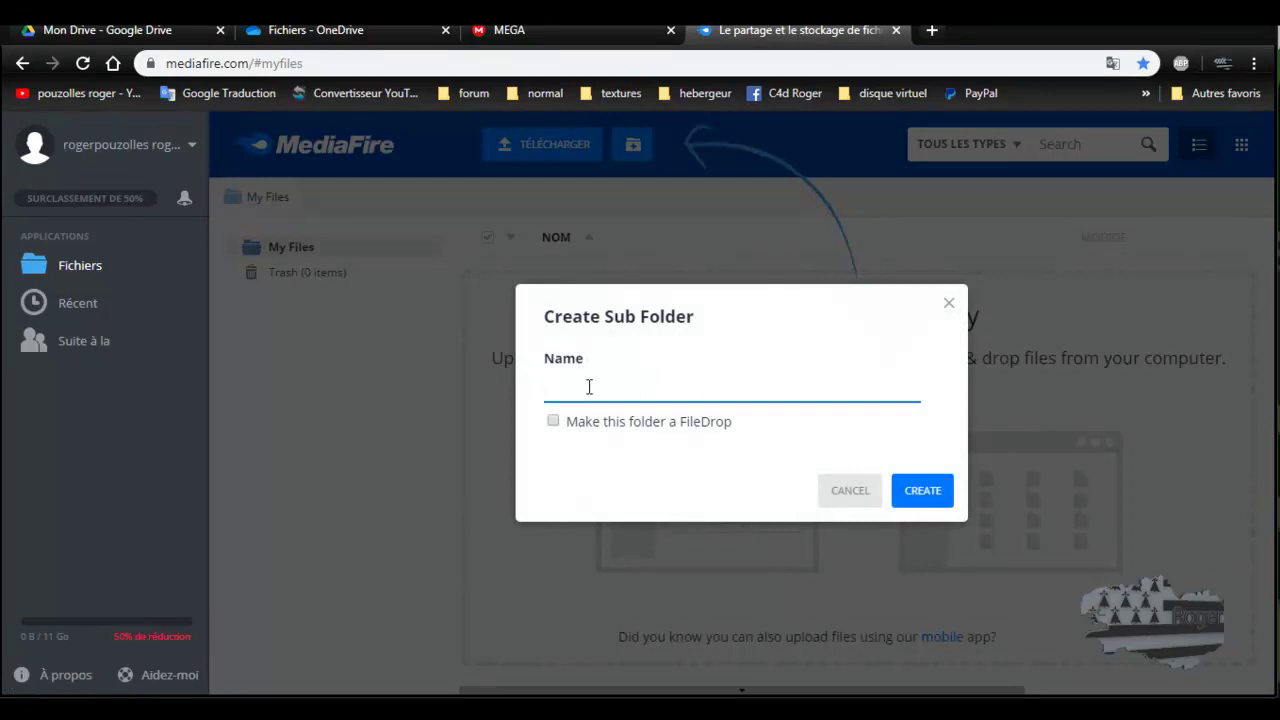
text(test)
click(926, 500)
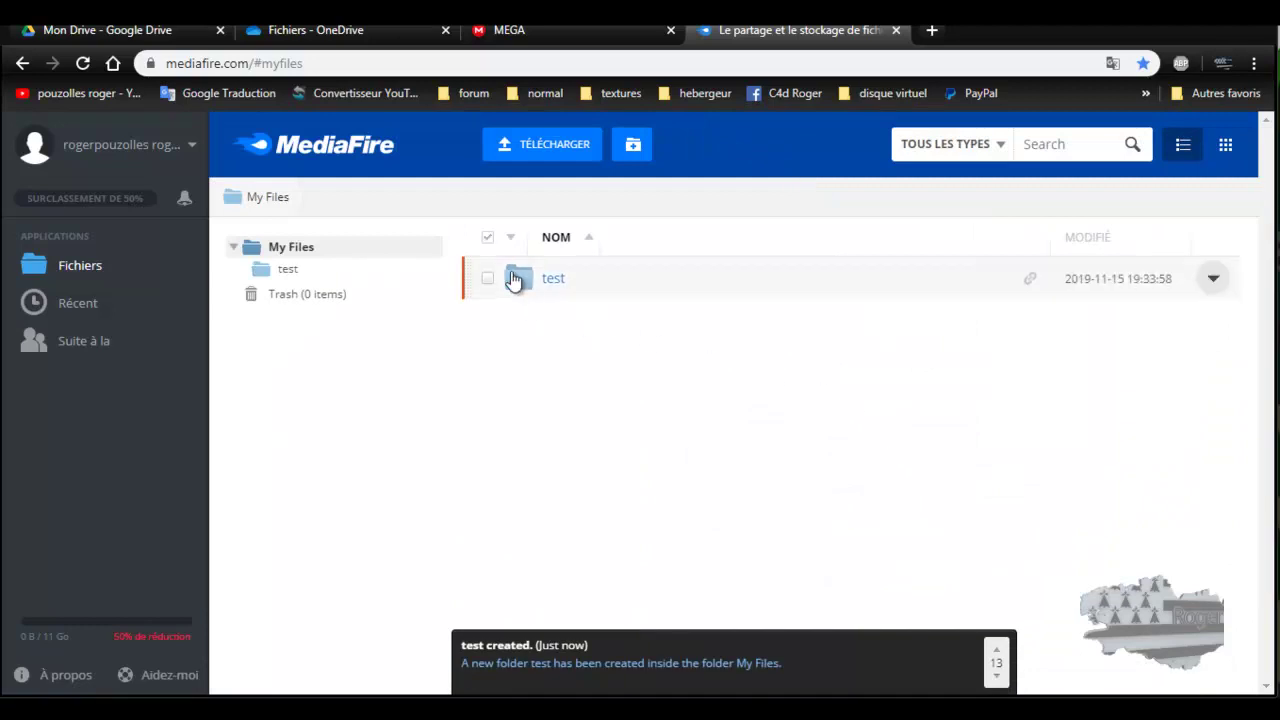
click(518, 278)
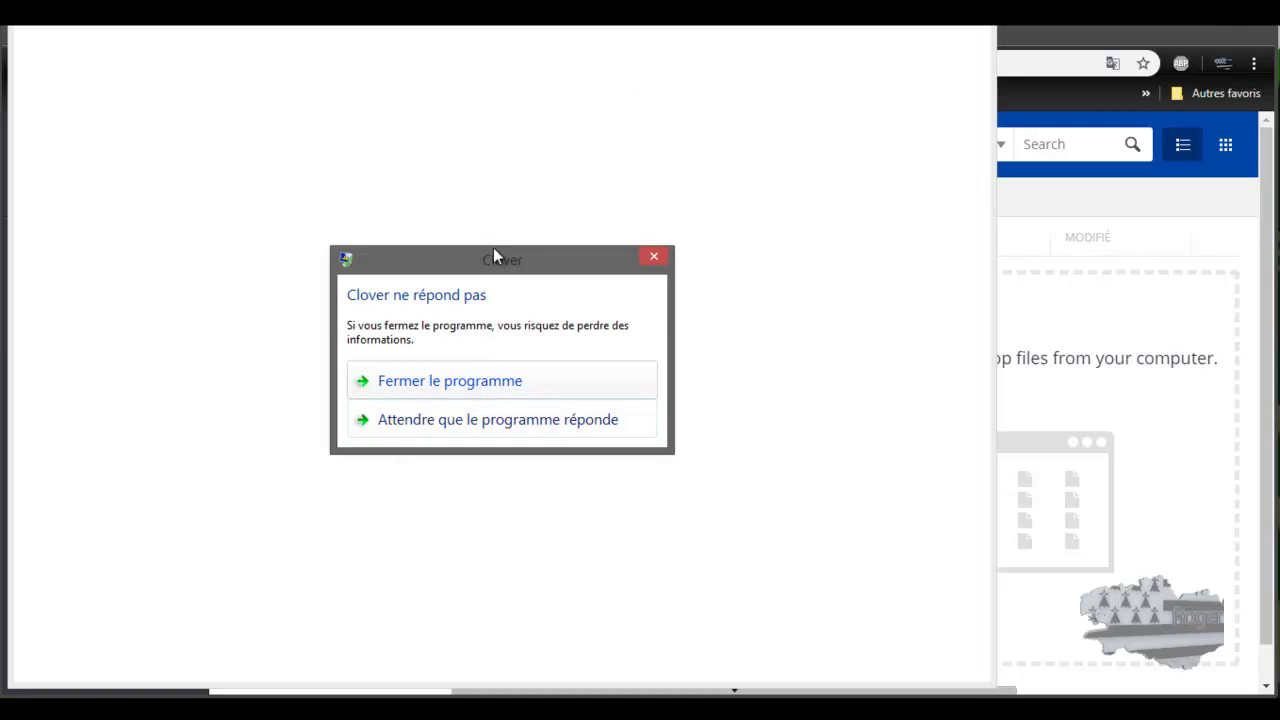
Step: Force the unresponsive Clover file manager window to close
click(474, 382)
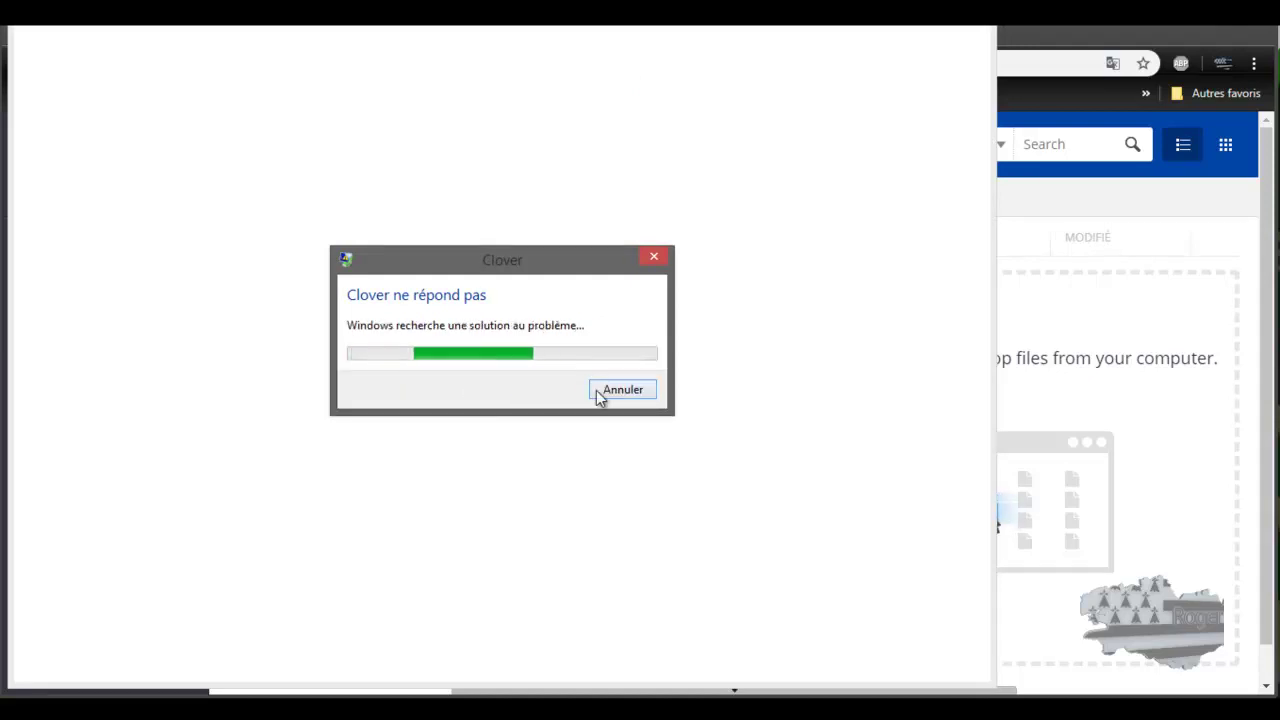
click(600, 392)
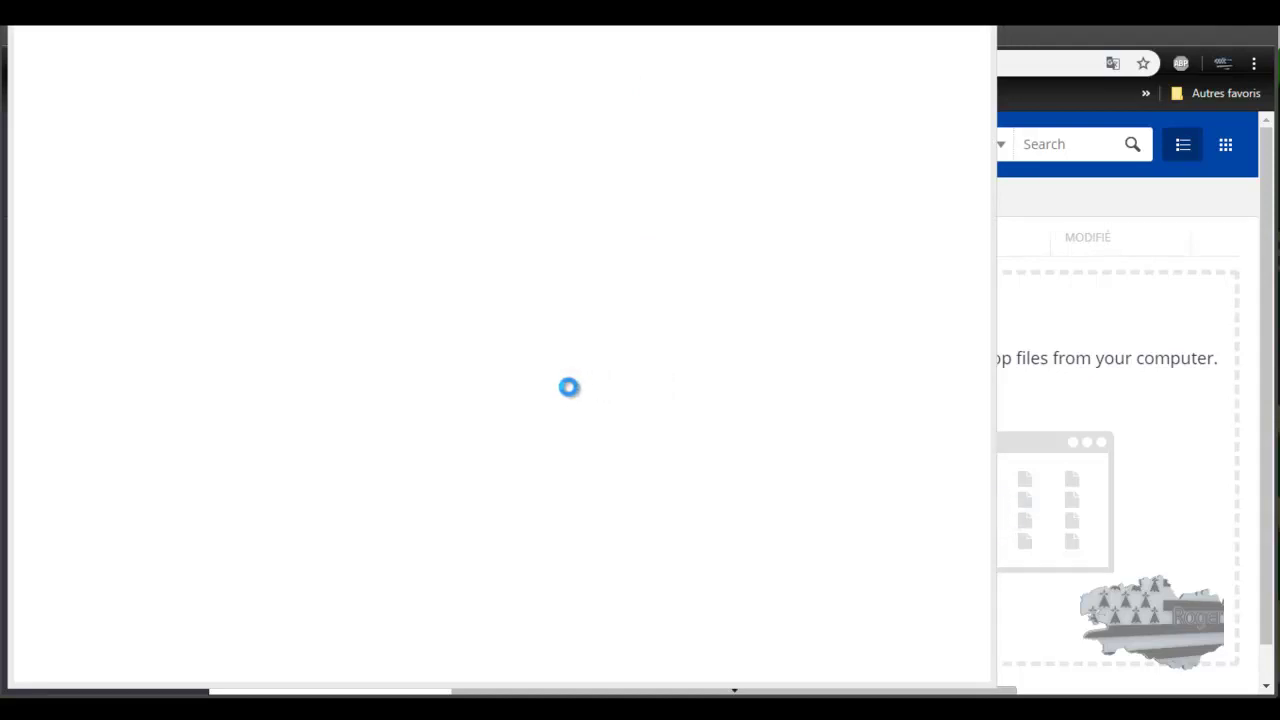
right_click(62, 705)
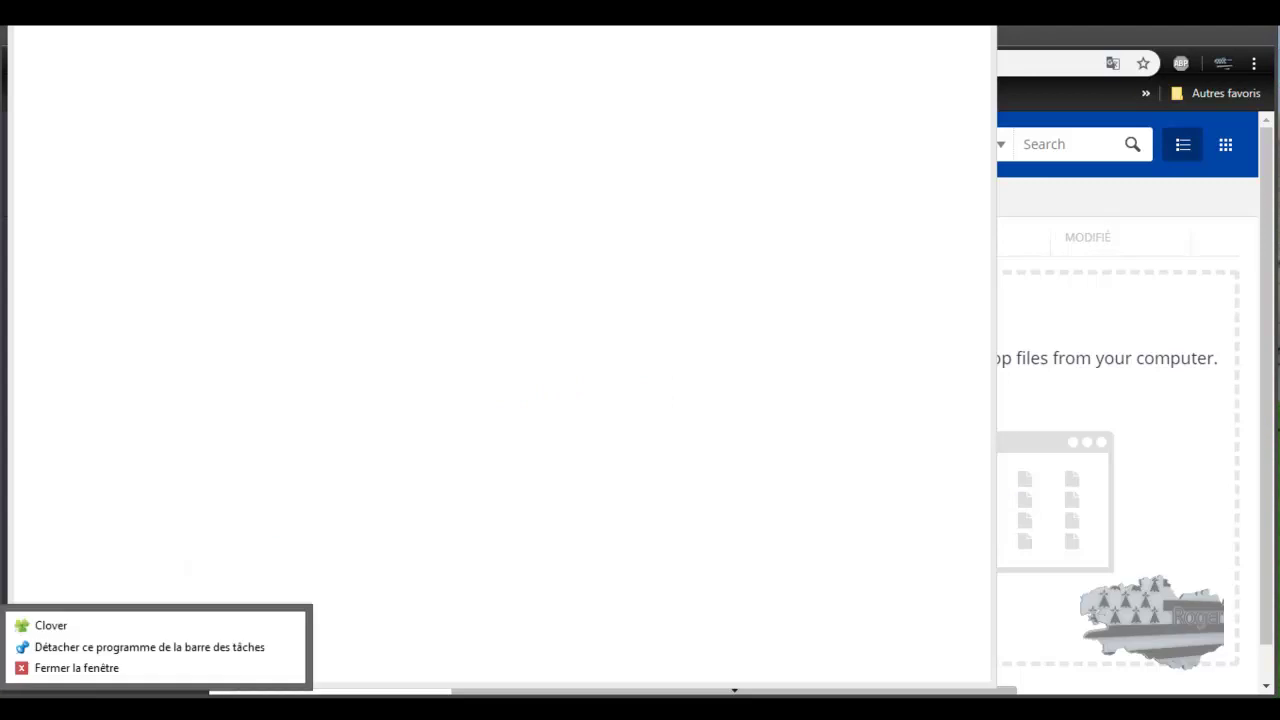
click(62, 668)
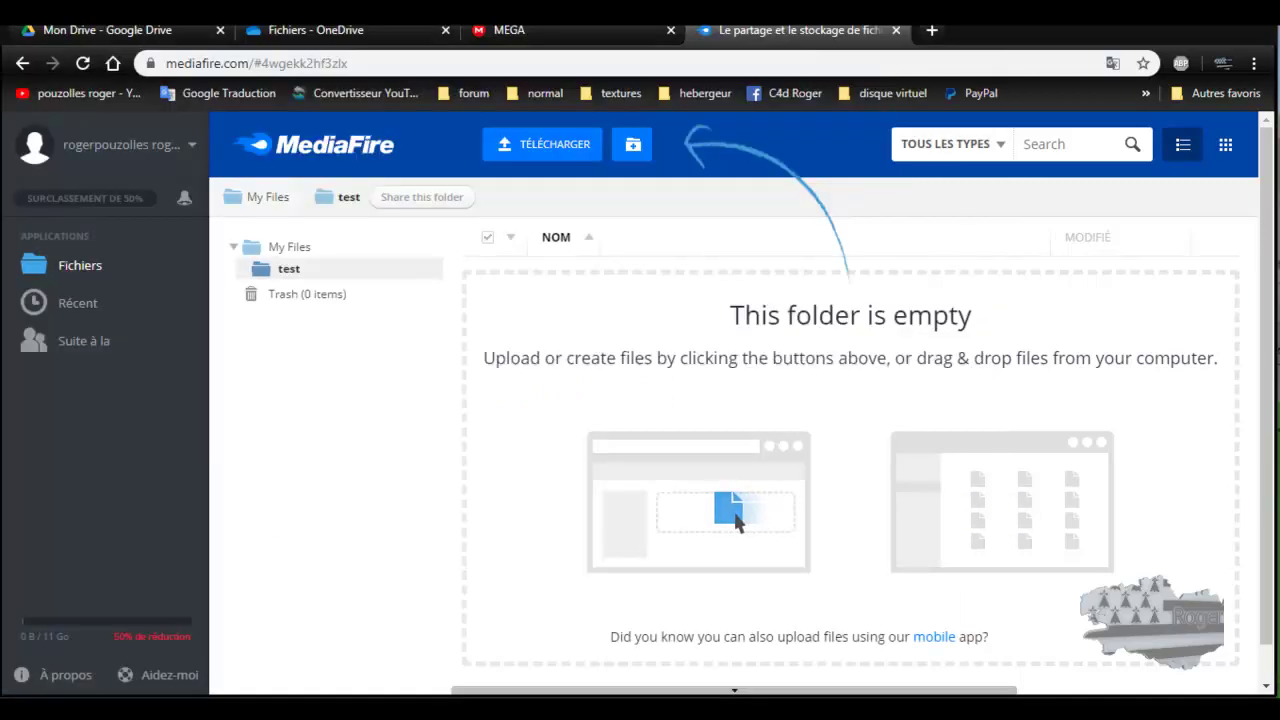
Step: Switch to the Clover file manager and open the ardoise folder under Images, textures blog, toiture
click(62, 705)
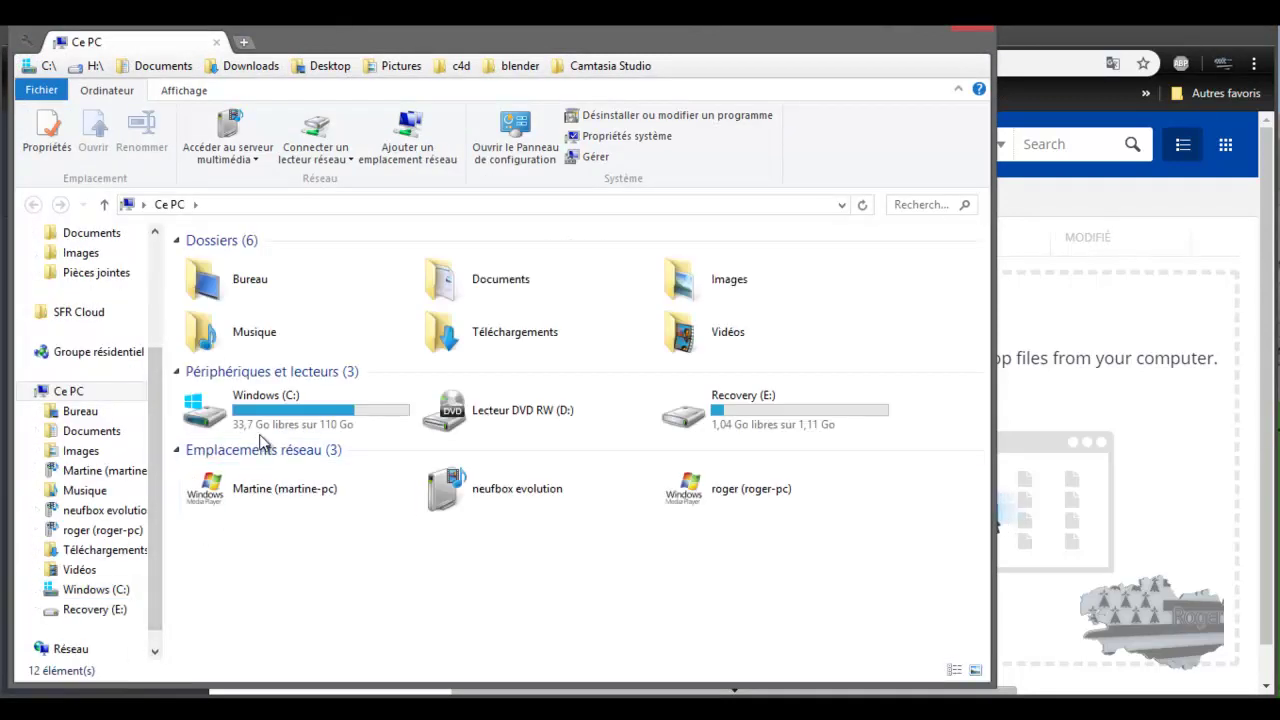
double_click(683, 280)
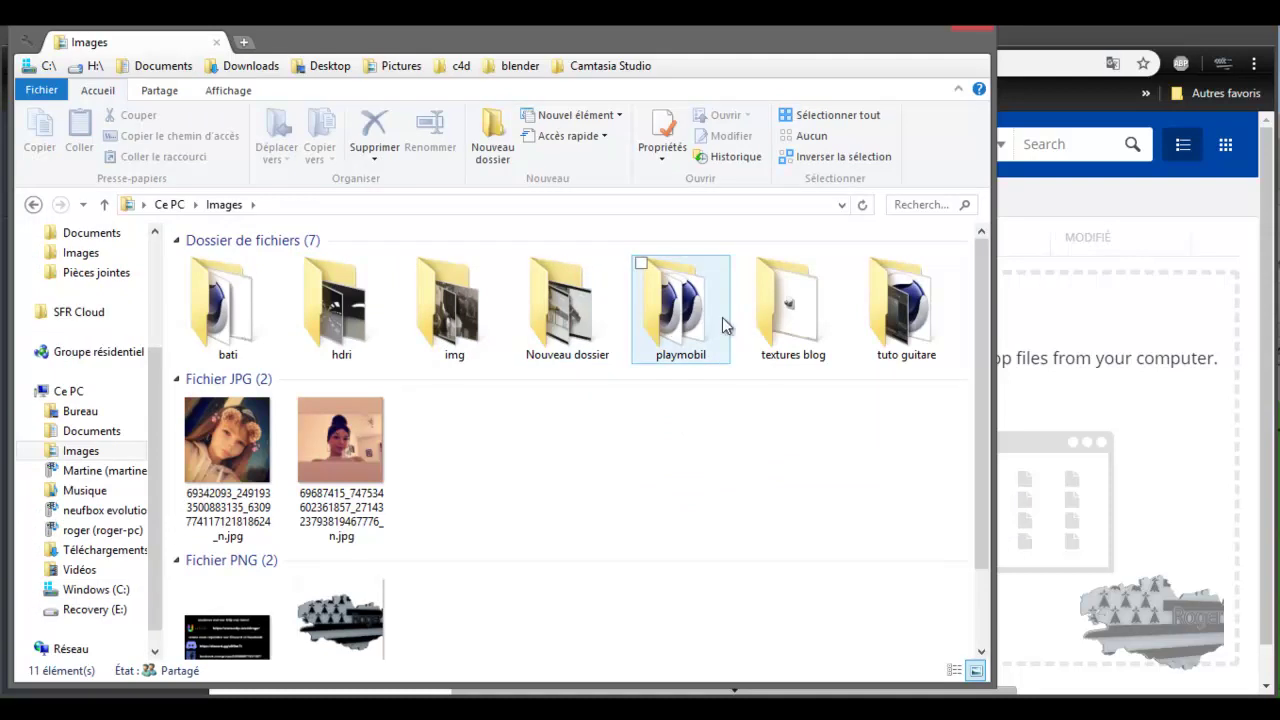
click(796, 318)
double_click(796, 318)
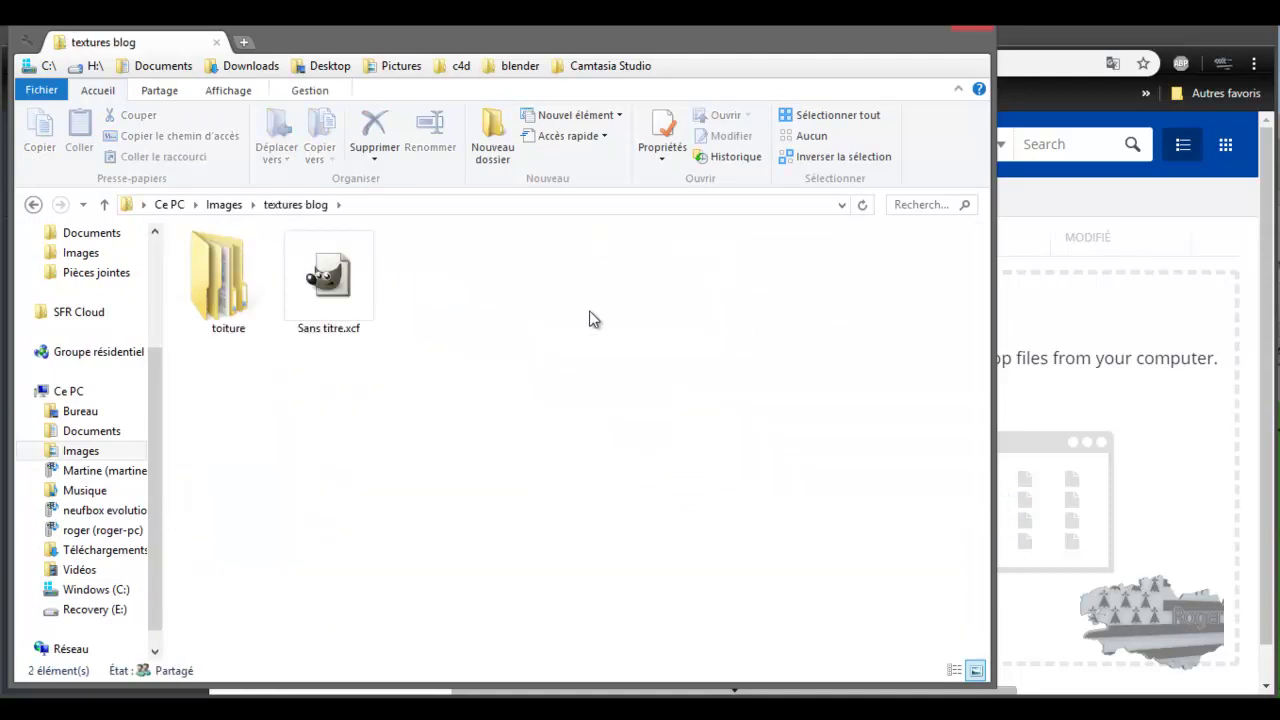
double_click(240, 285)
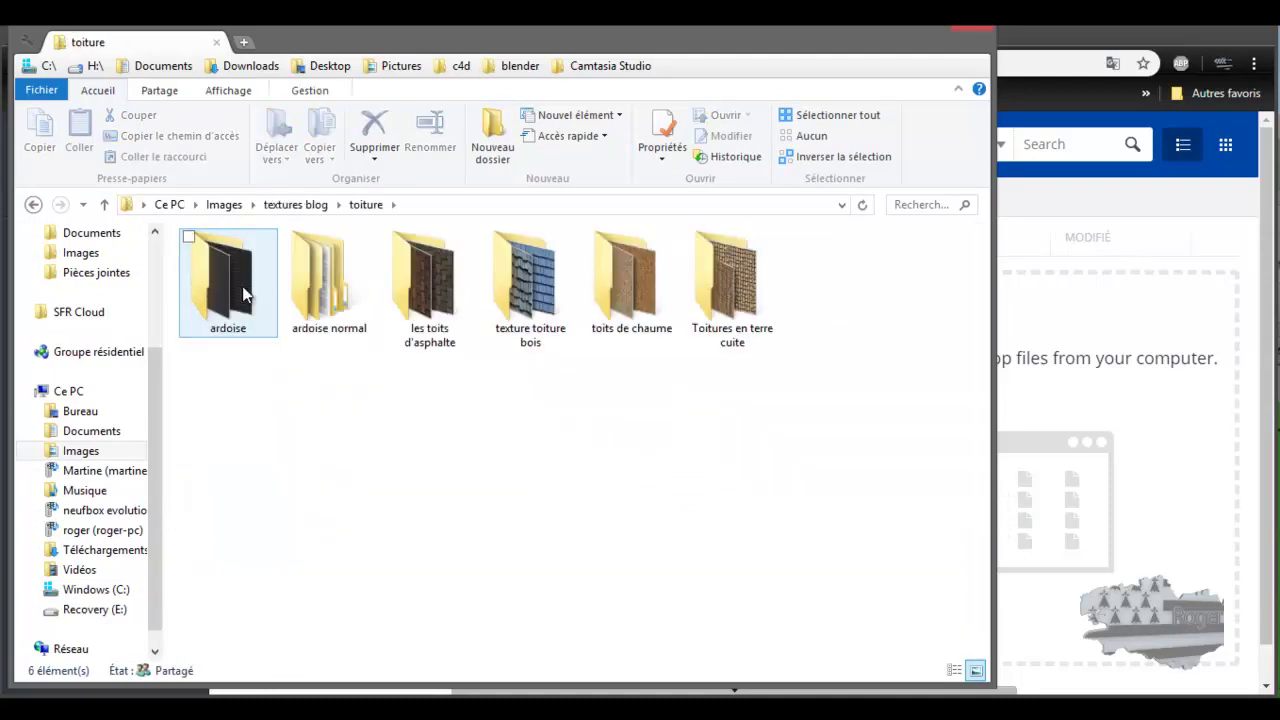
double_click(242, 286)
Step: Upload 12_ardoise.jpg from the local ardoise folder into the MediaFire test folder
drag(543, 37, 1279, 40)
drag(1279, 394, 676, 407)
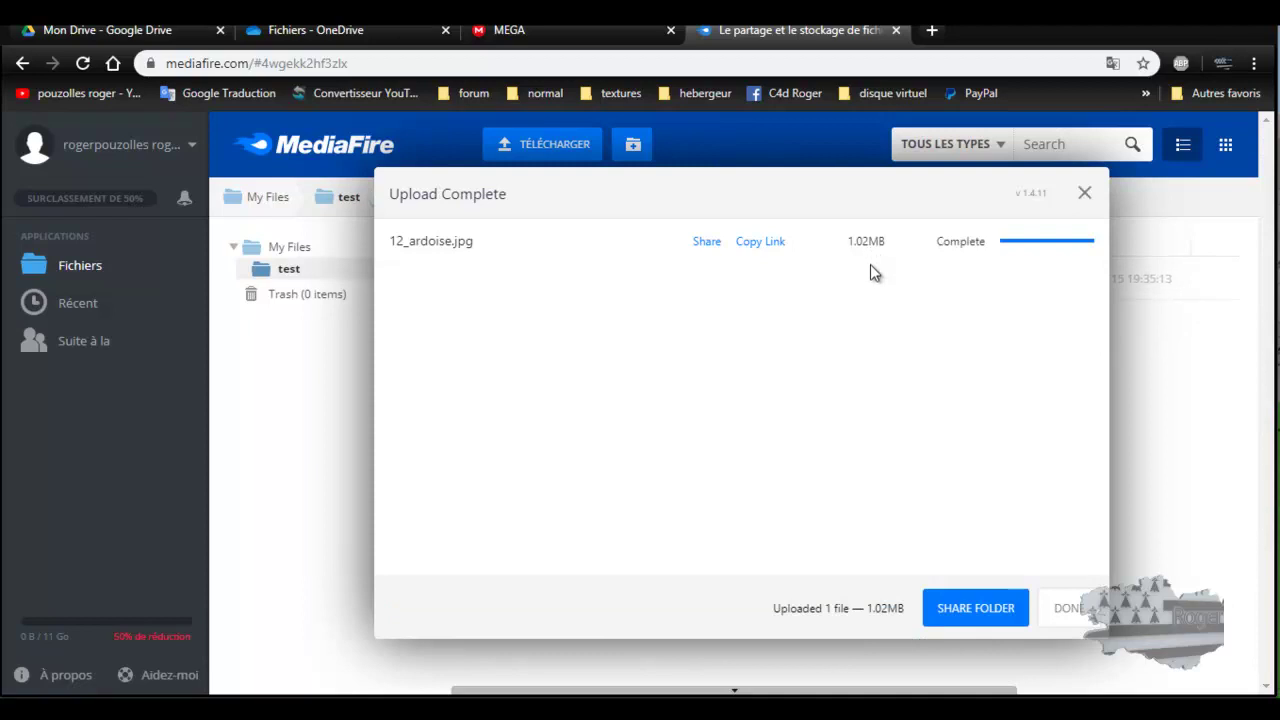
Step: Copy the share link from the upload summary and close the summary
click(988, 607)
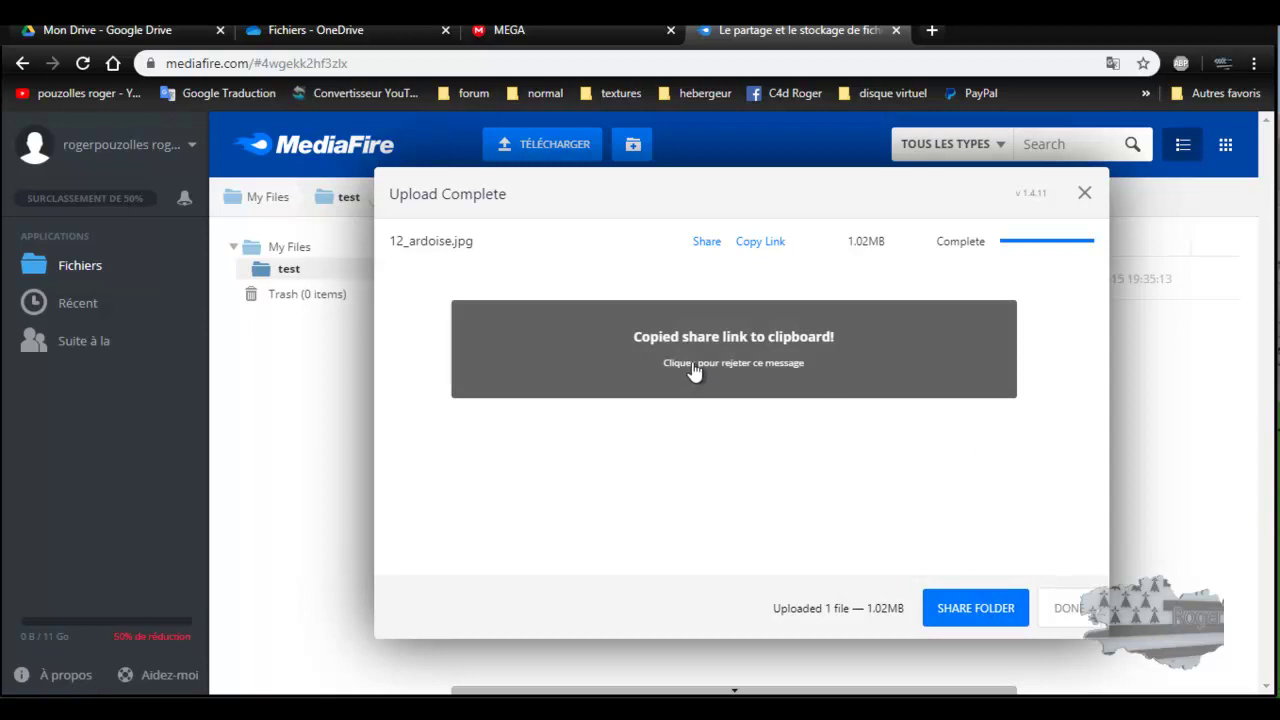
click(1085, 193)
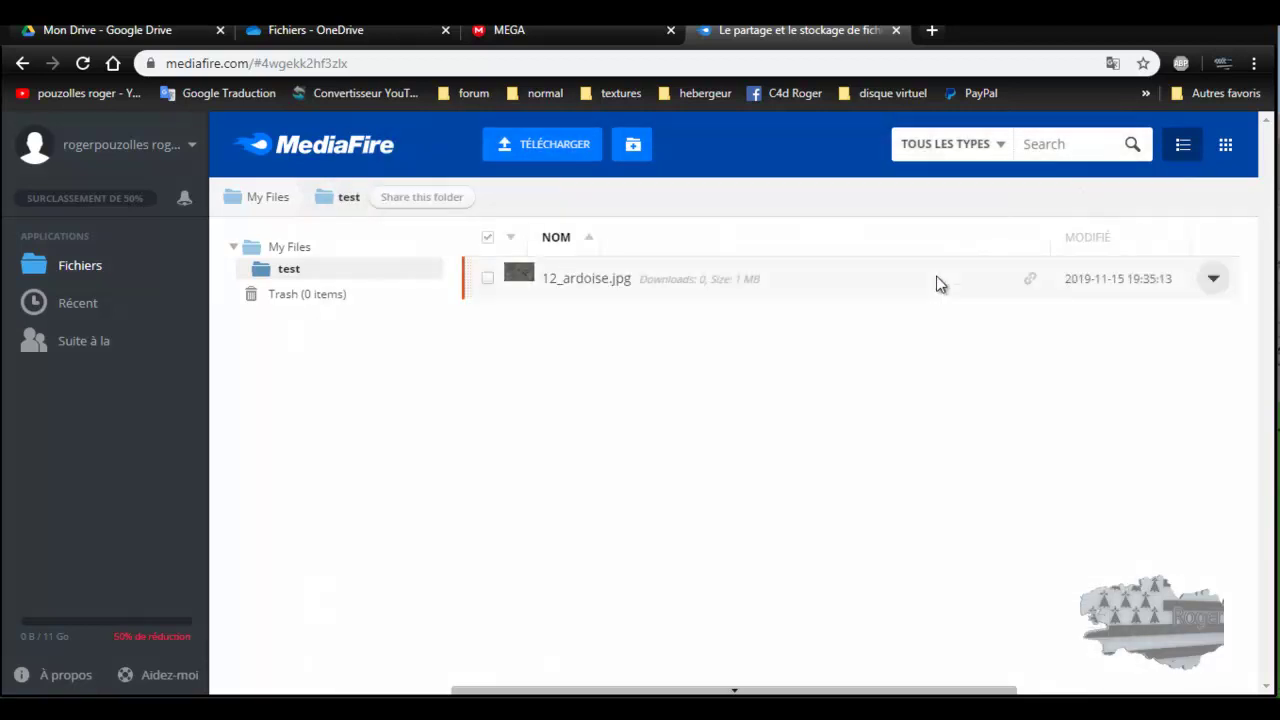
click(516, 275)
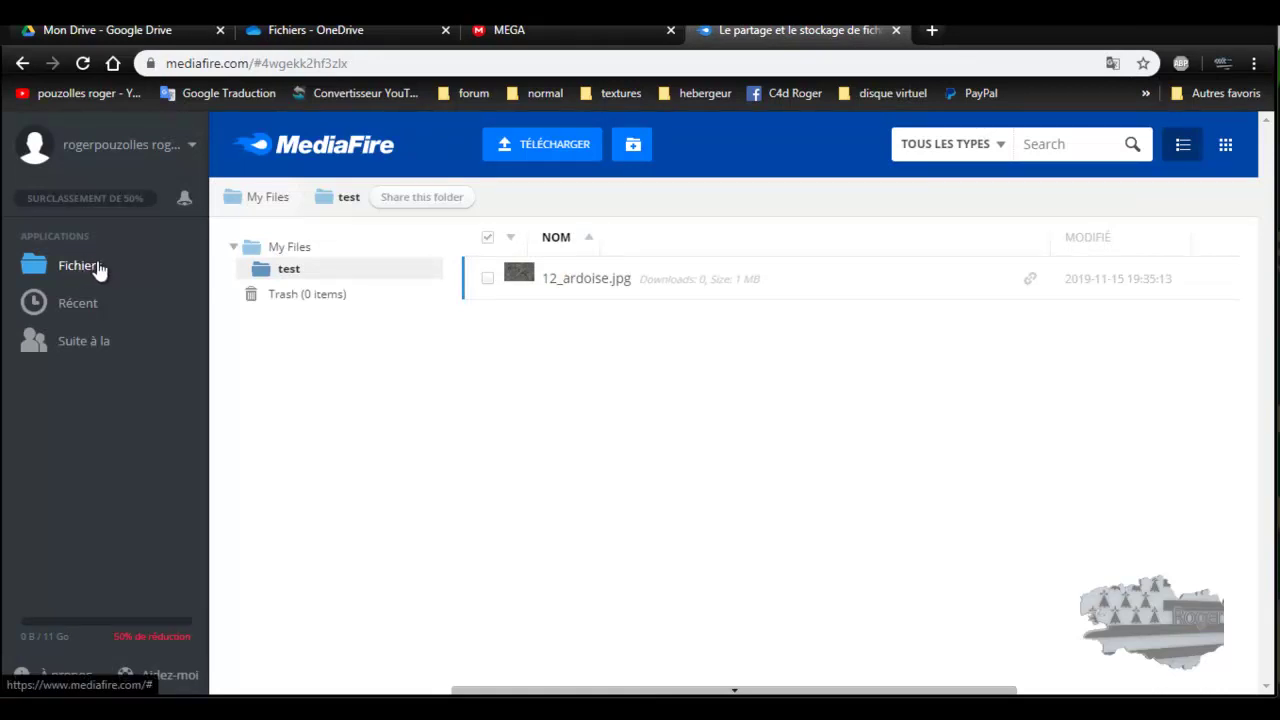
Step: Return to My Files and move the test folder to the trash
click(287, 249)
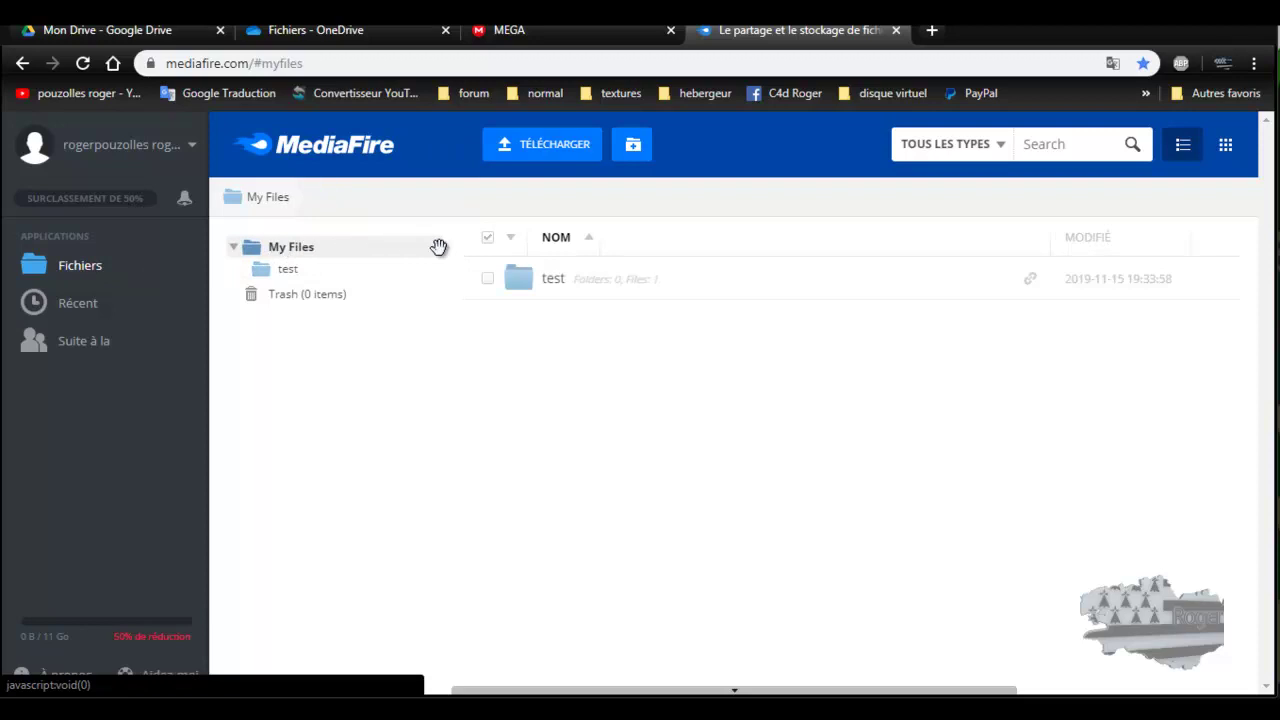
click(489, 280)
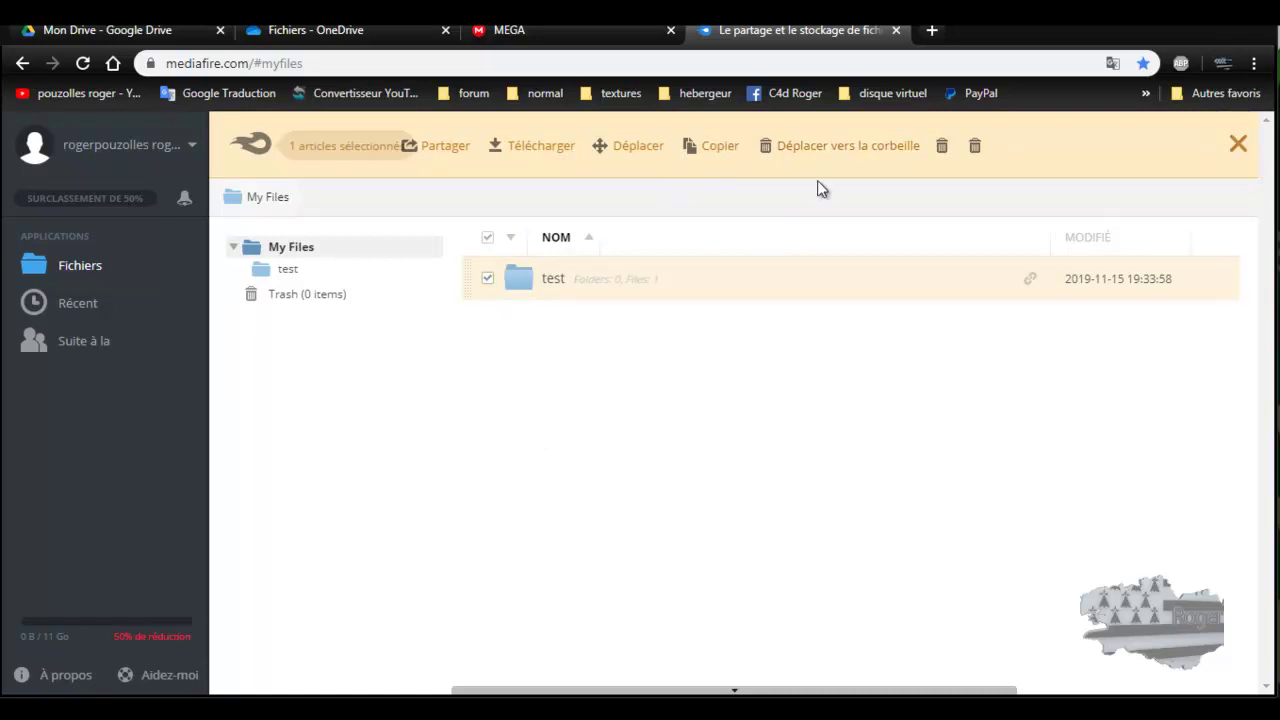
click(830, 147)
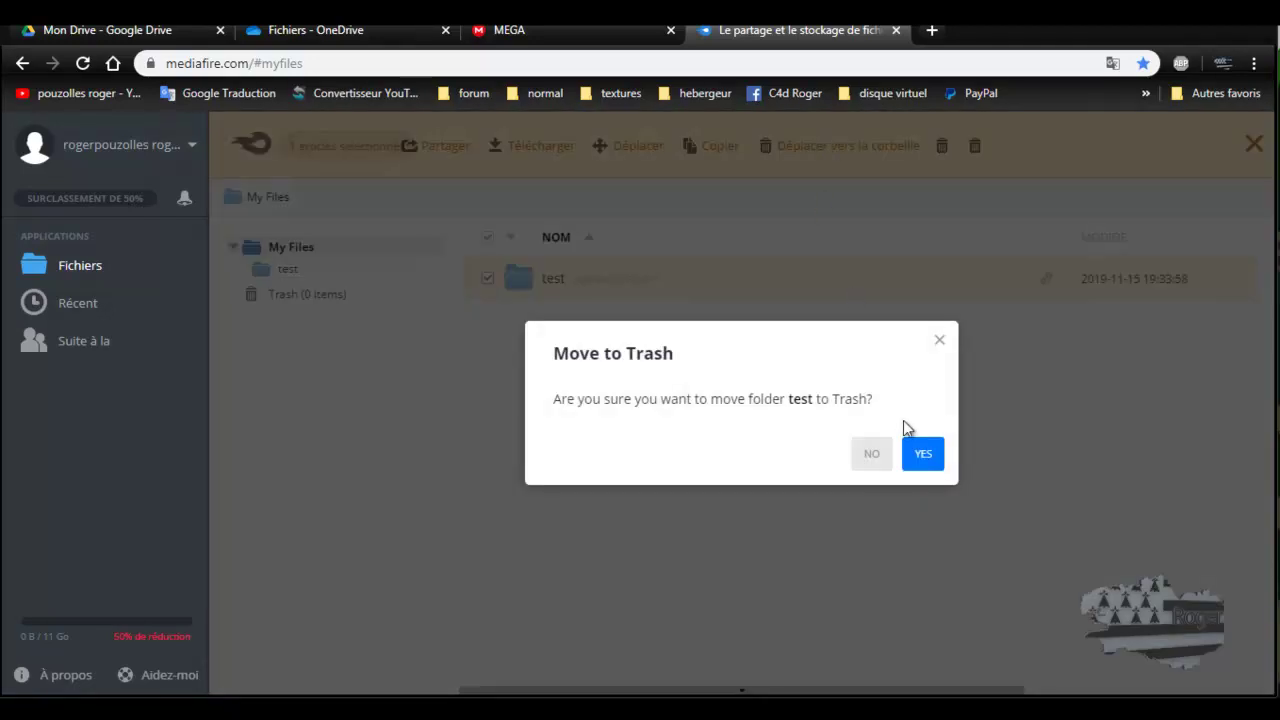
click(920, 457)
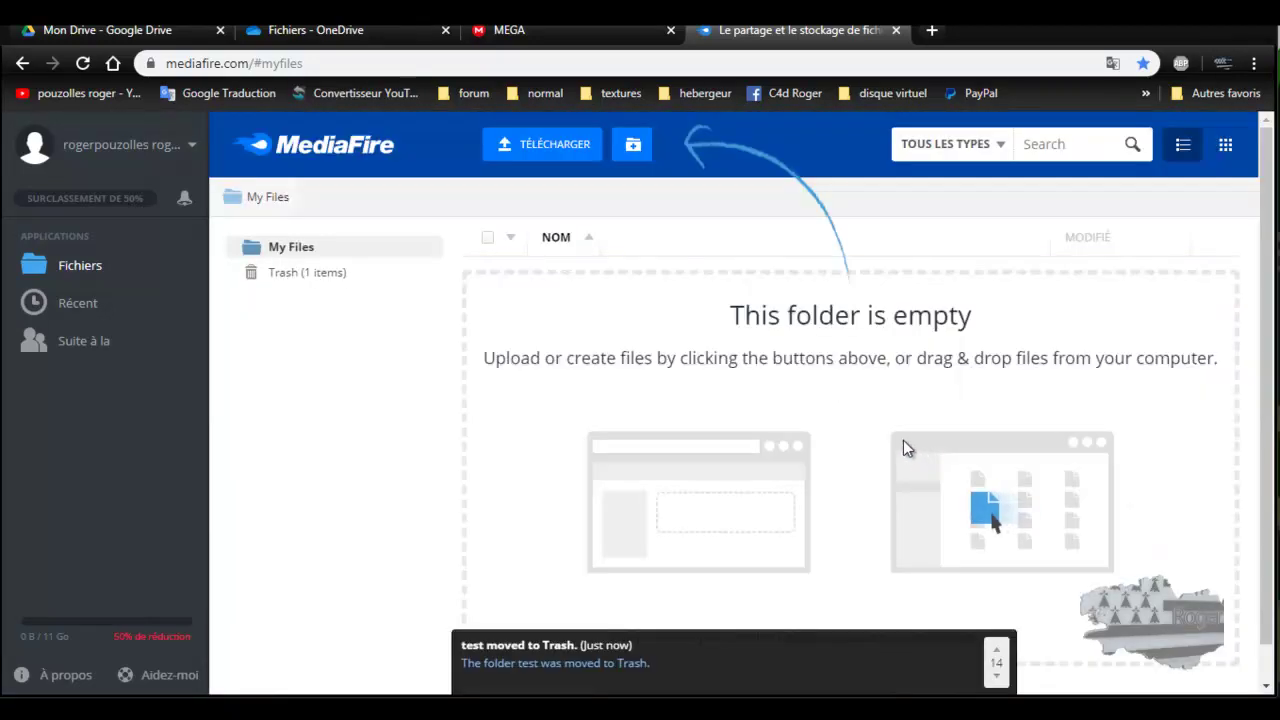
Step: Permanently delete the test folder from the trash
click(310, 275)
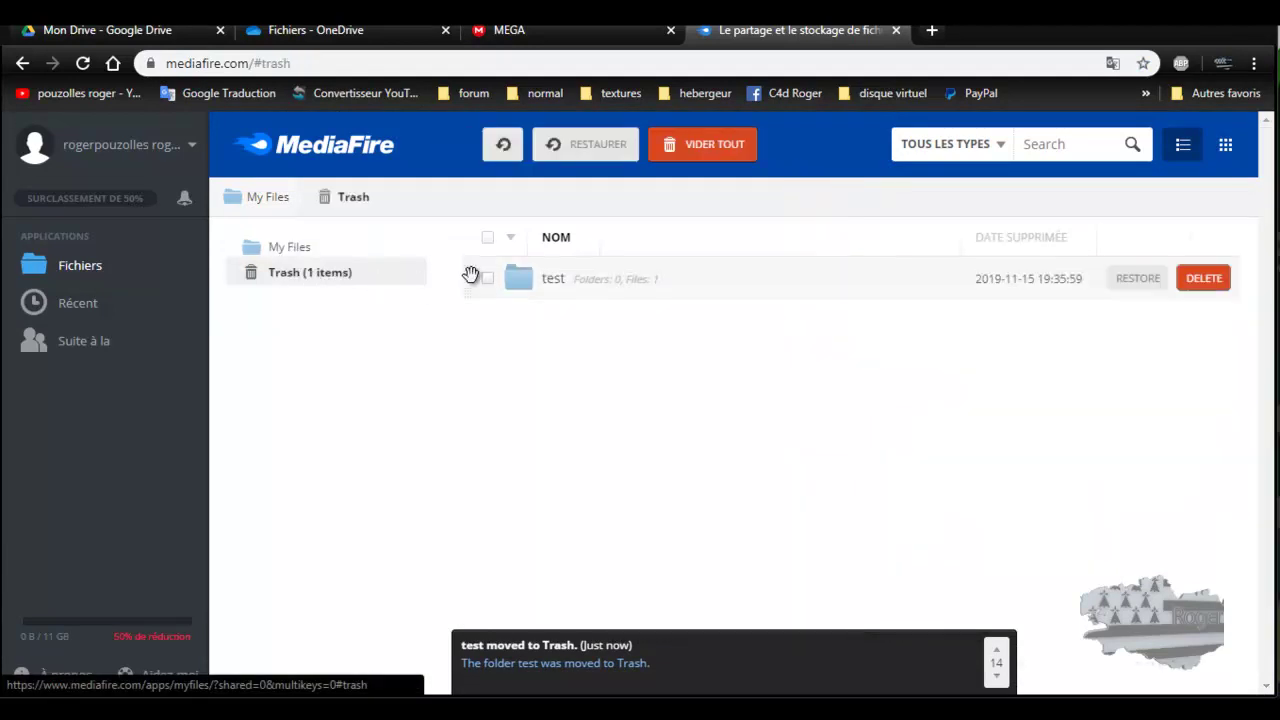
click(489, 278)
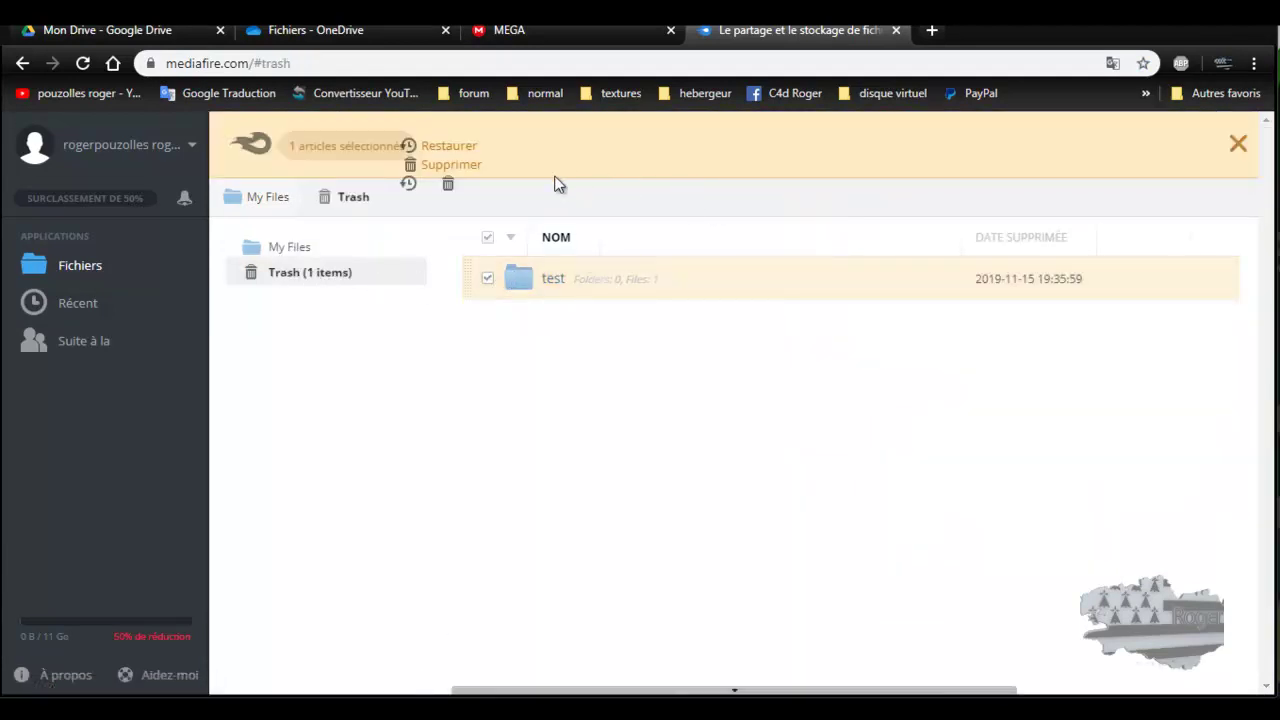
click(448, 172)
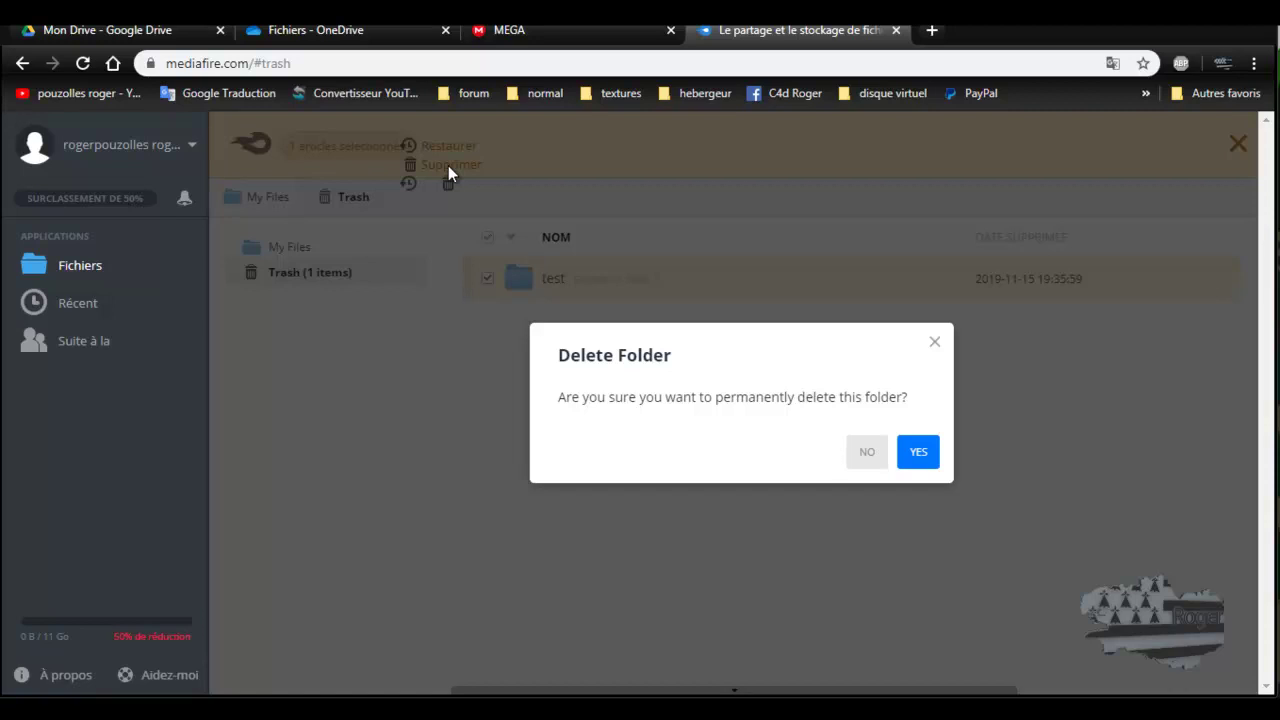
click(918, 451)
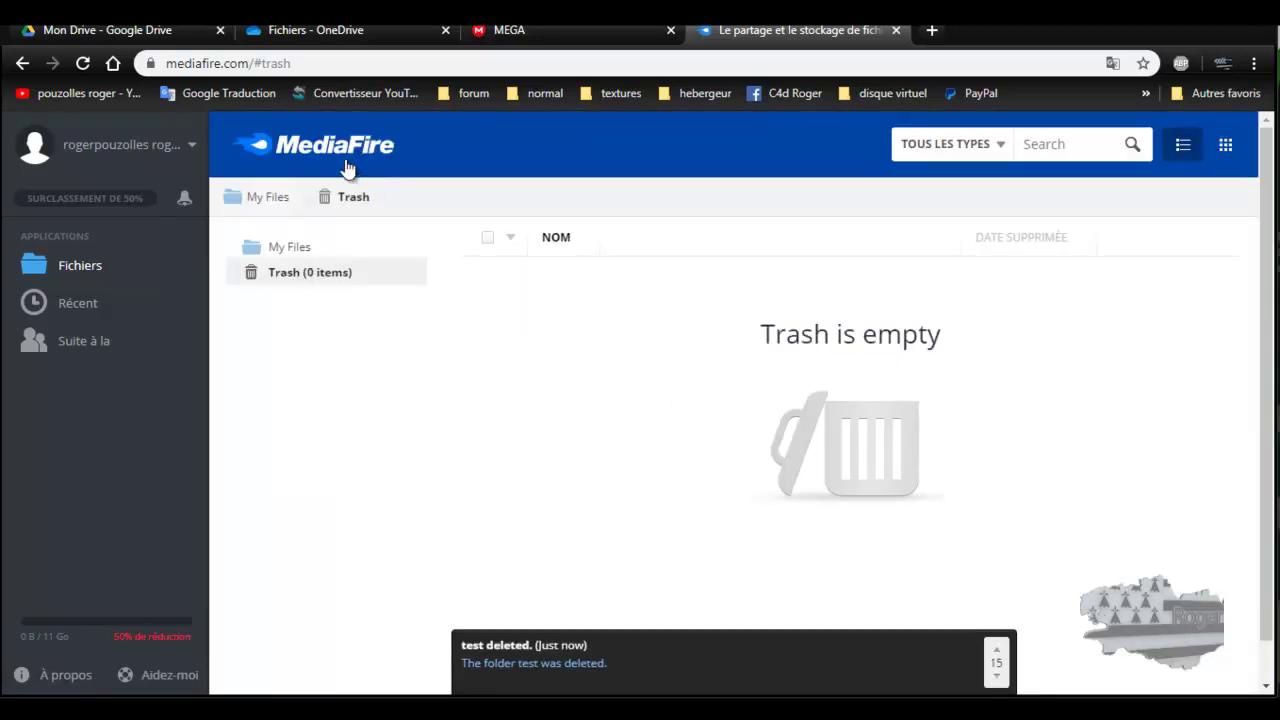
Step: Switch to MEGA and look through the folders and files stored on the cloud drive
click(569, 28)
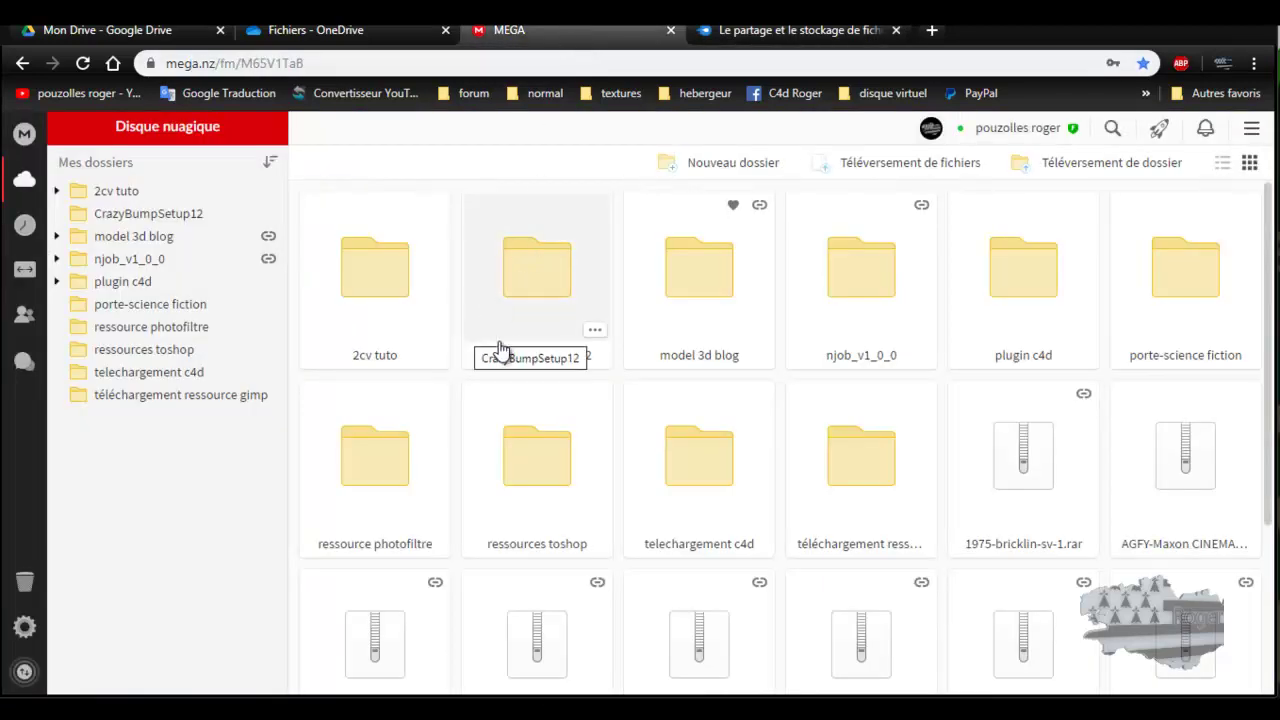
scroll(737, 386, down, 3)
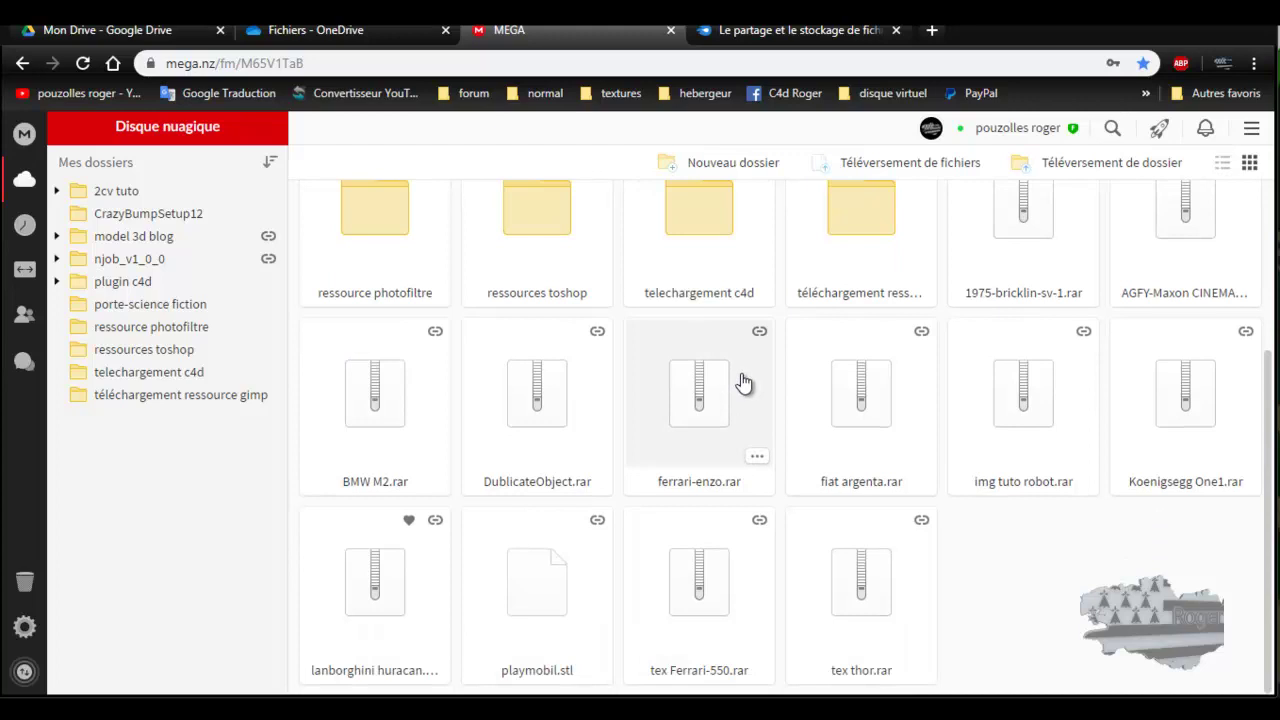
scroll(743, 381, up, 3)
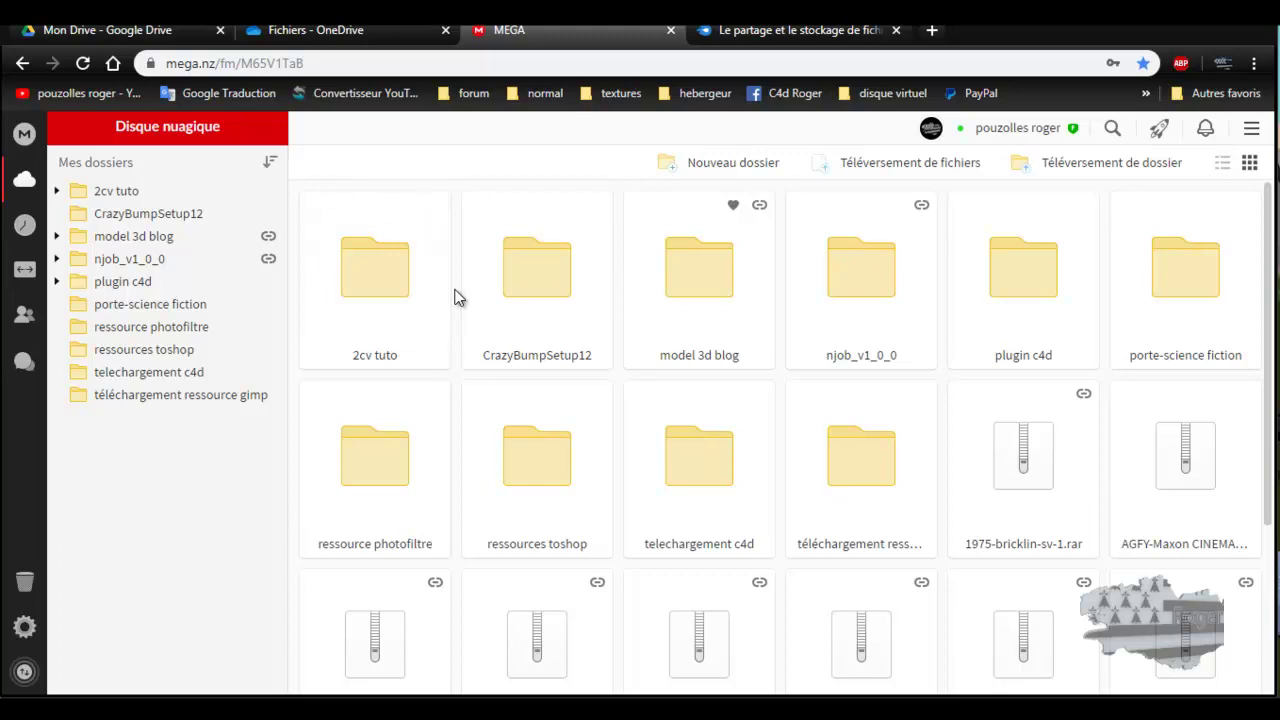
Step: Examine the MEGA account settings for storage usage, profile and QR code, and open the dashboard
click(25, 628)
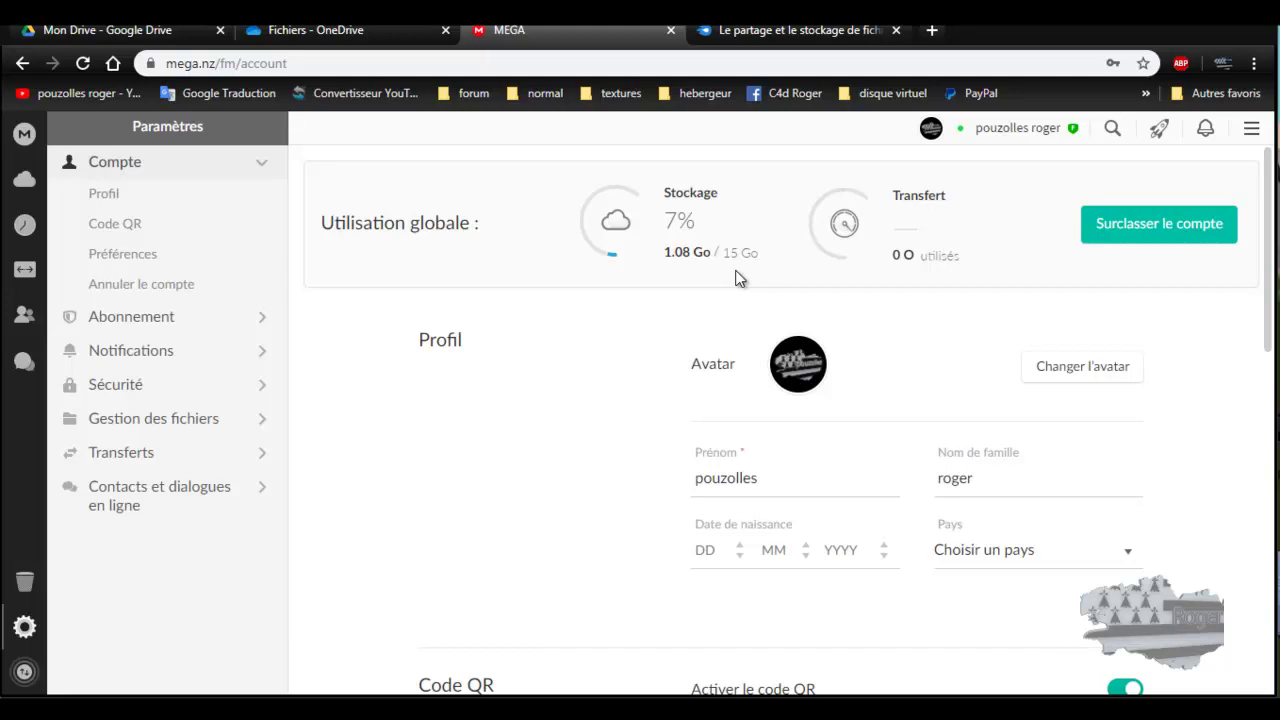
scroll(660, 455, down, 3)
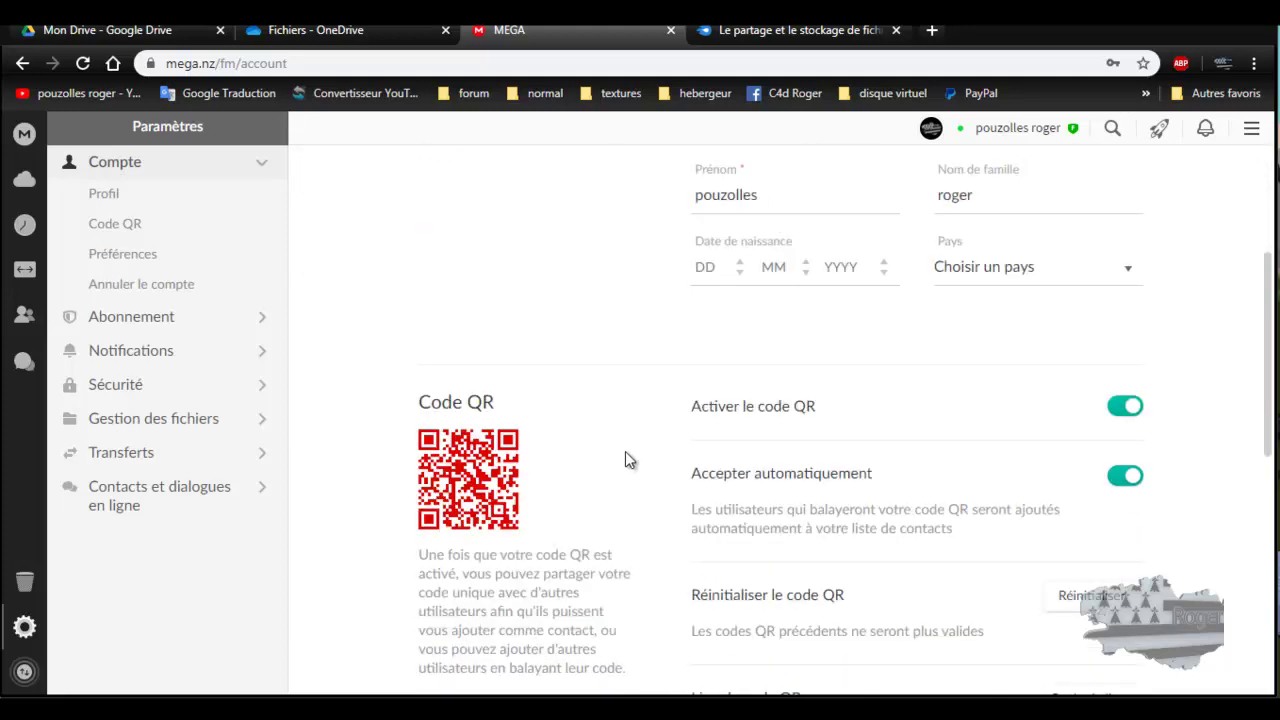
scroll(623, 449, down, 3)
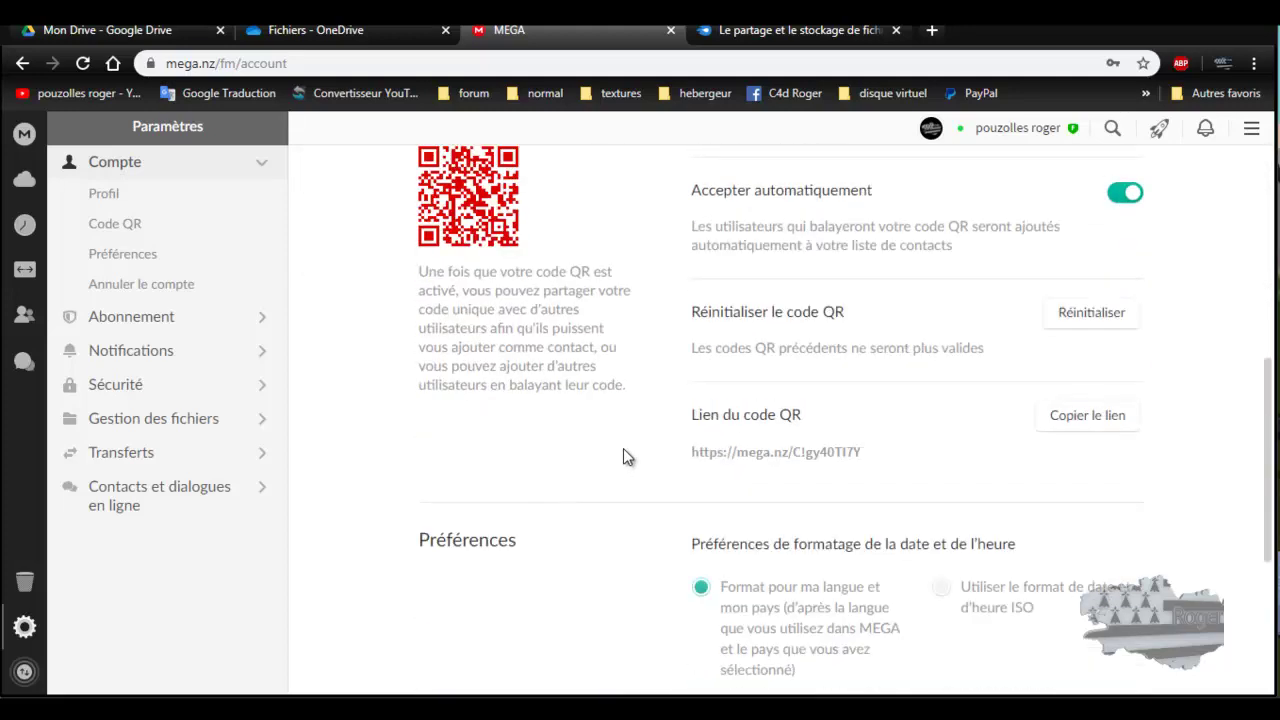
scroll(623, 449, up, 5)
scroll(623, 446, up, 1)
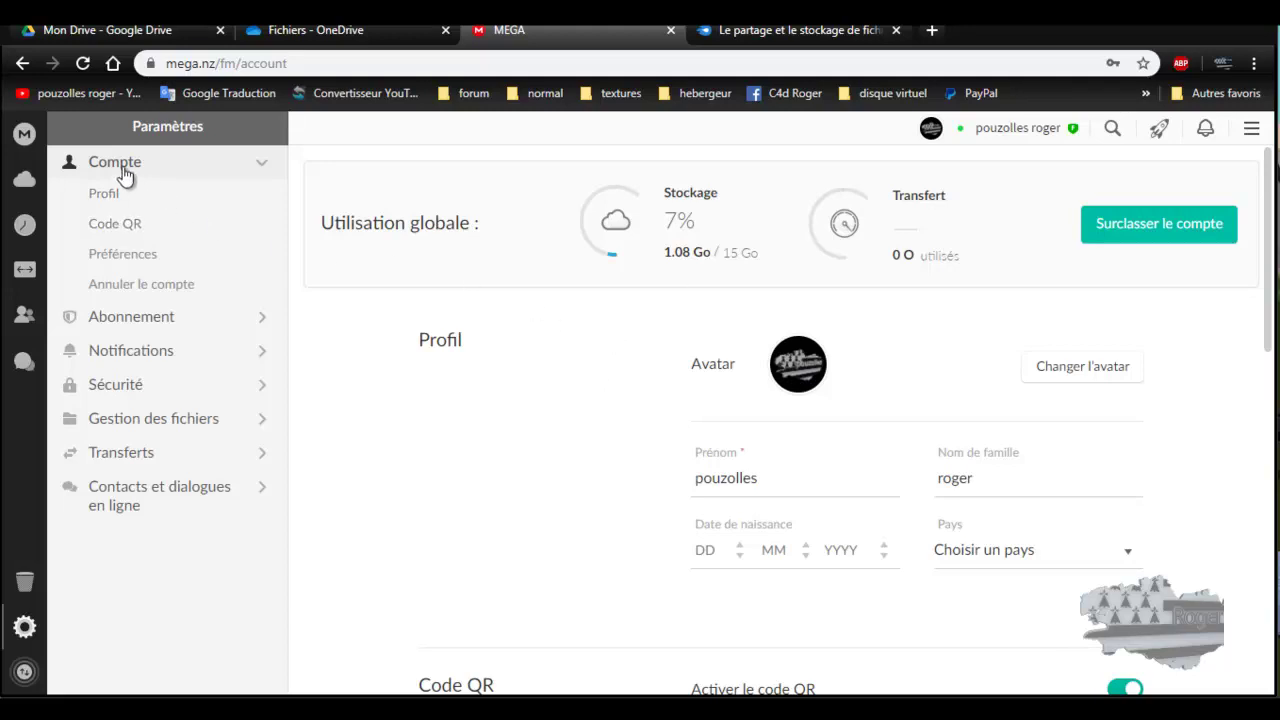
click(26, 138)
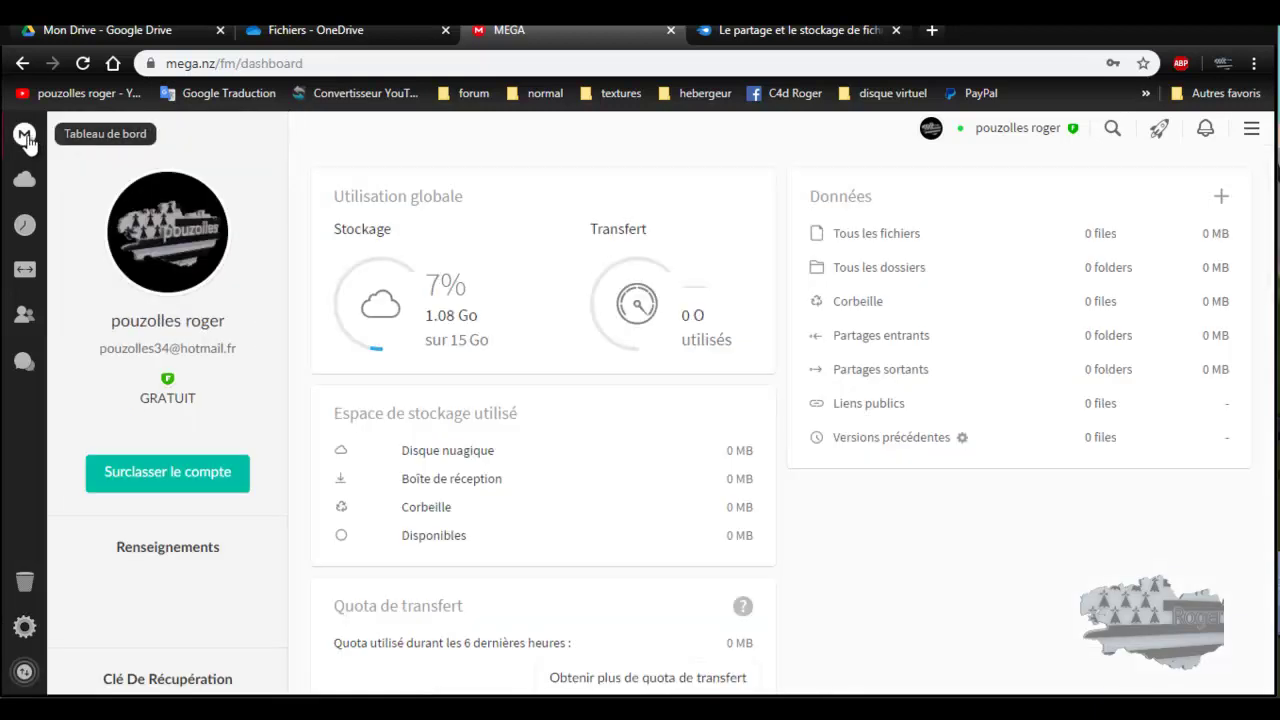
Step: Open the cloud drive and view the file picker for uploading files to its root
click(24, 178)
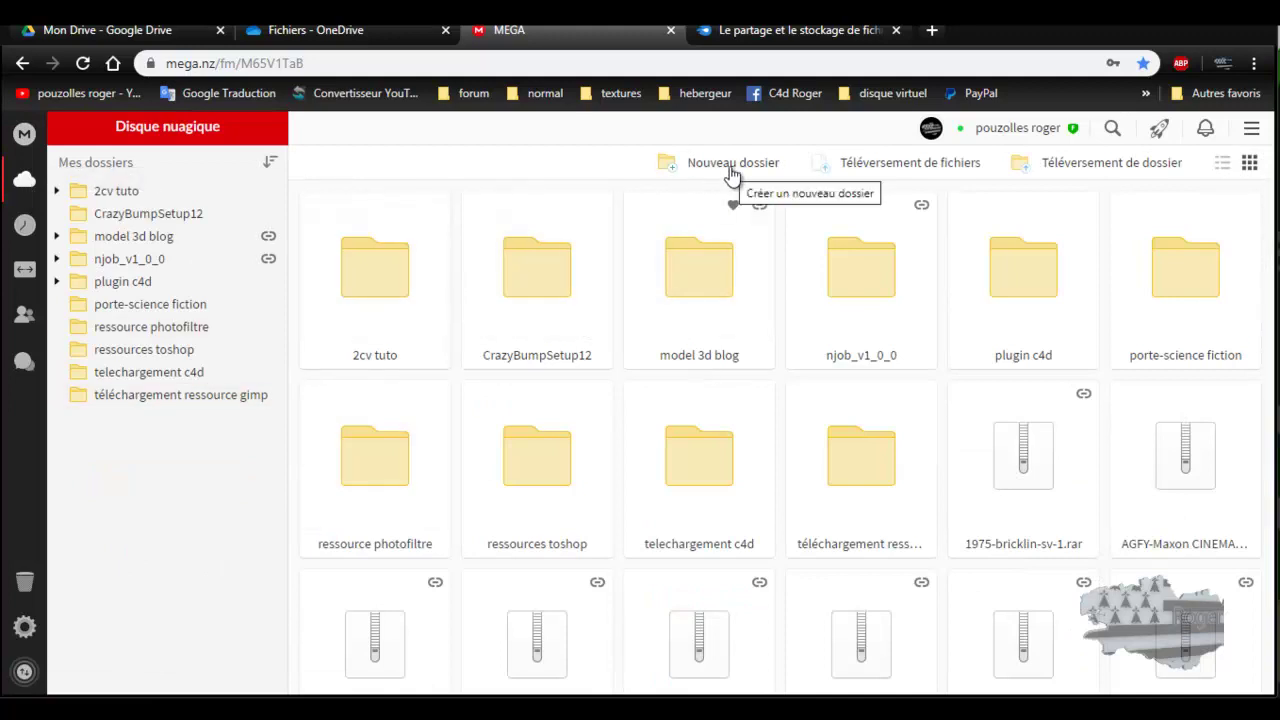
click(907, 170)
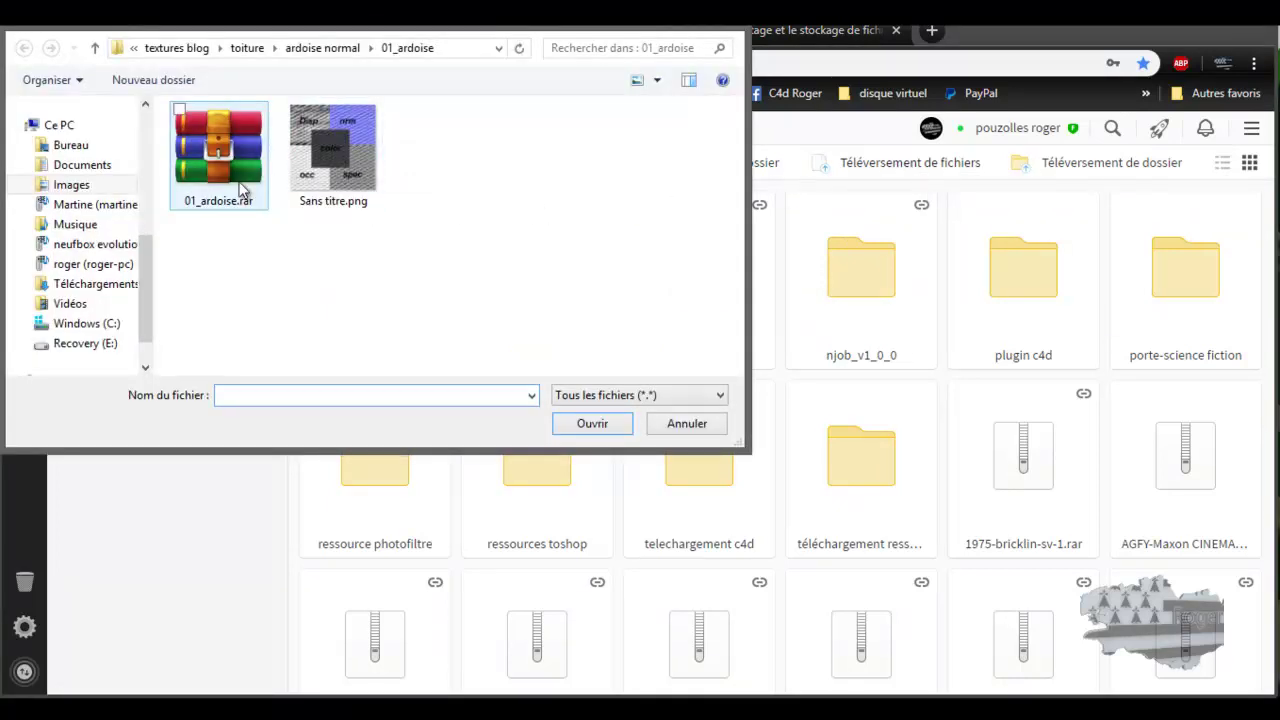
click(728, 27)
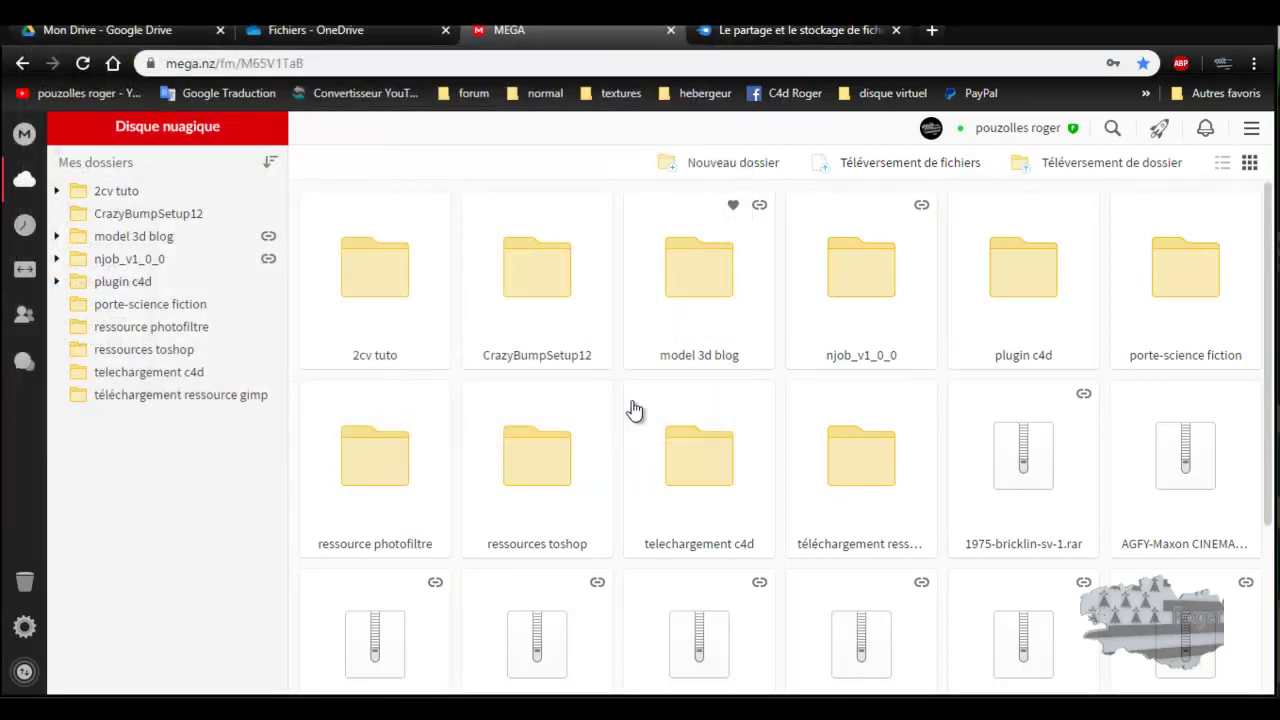
Step: Open the téléchargement ressource gimp folder and view the file picker for uploading into it
double_click(870, 462)
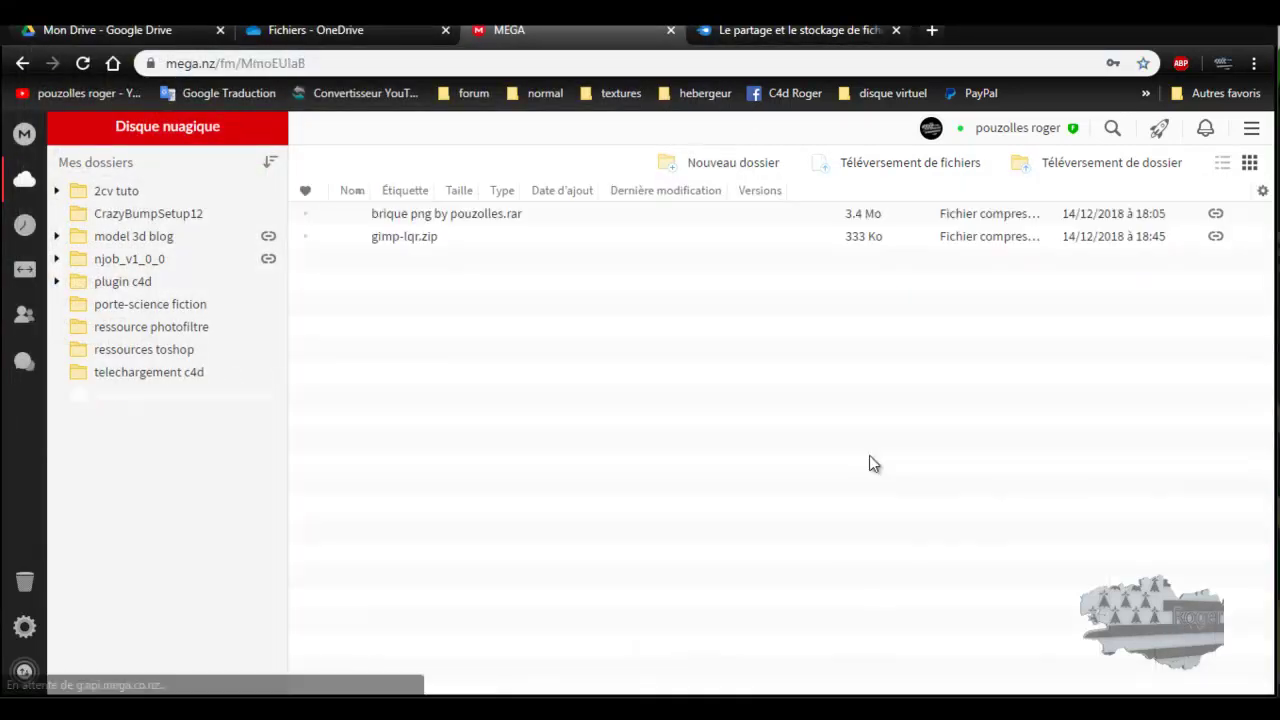
click(879, 165)
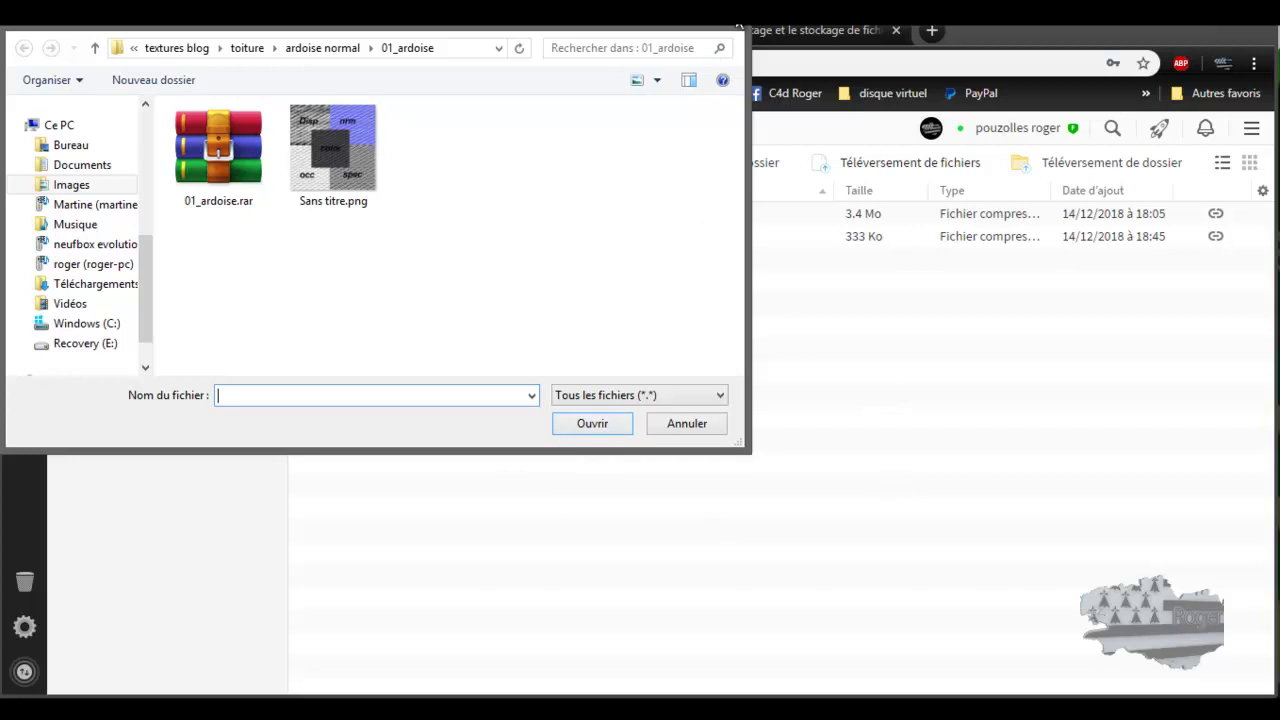
click(687, 423)
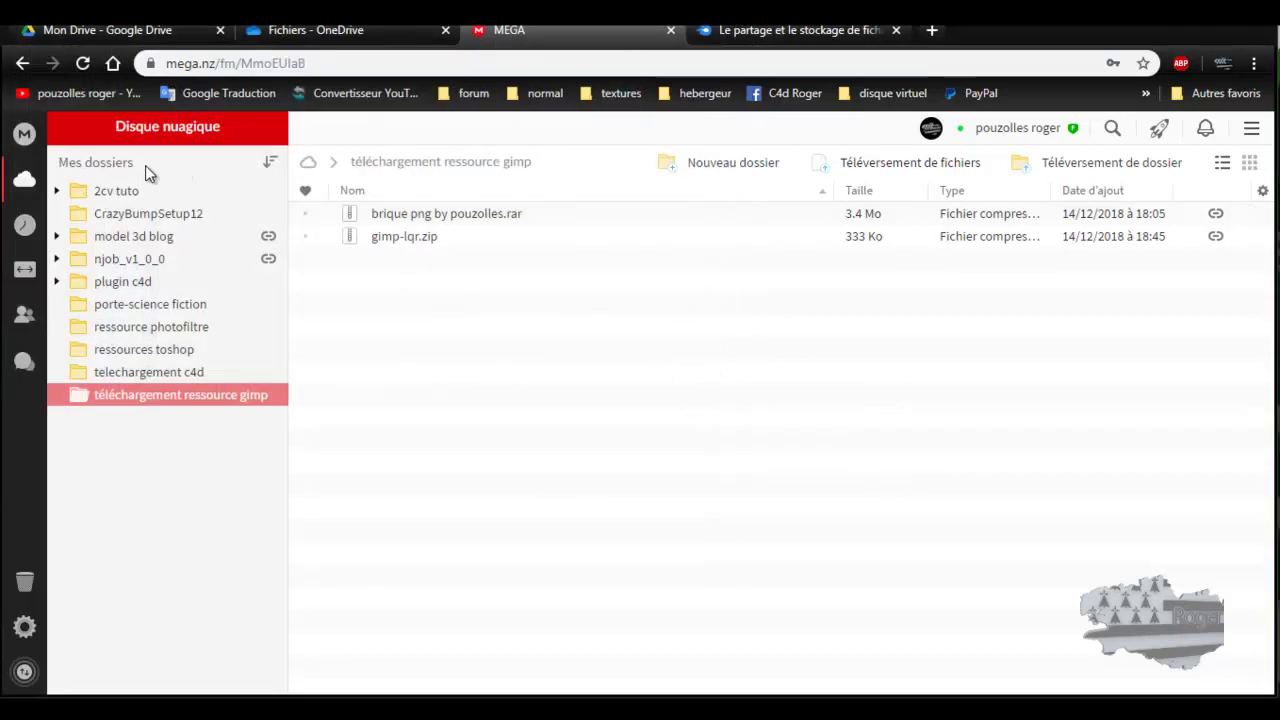
Step: Get a share link with its decryption key for the 2cv tuto folder, and review the actions available for the folder
click(26, 182)
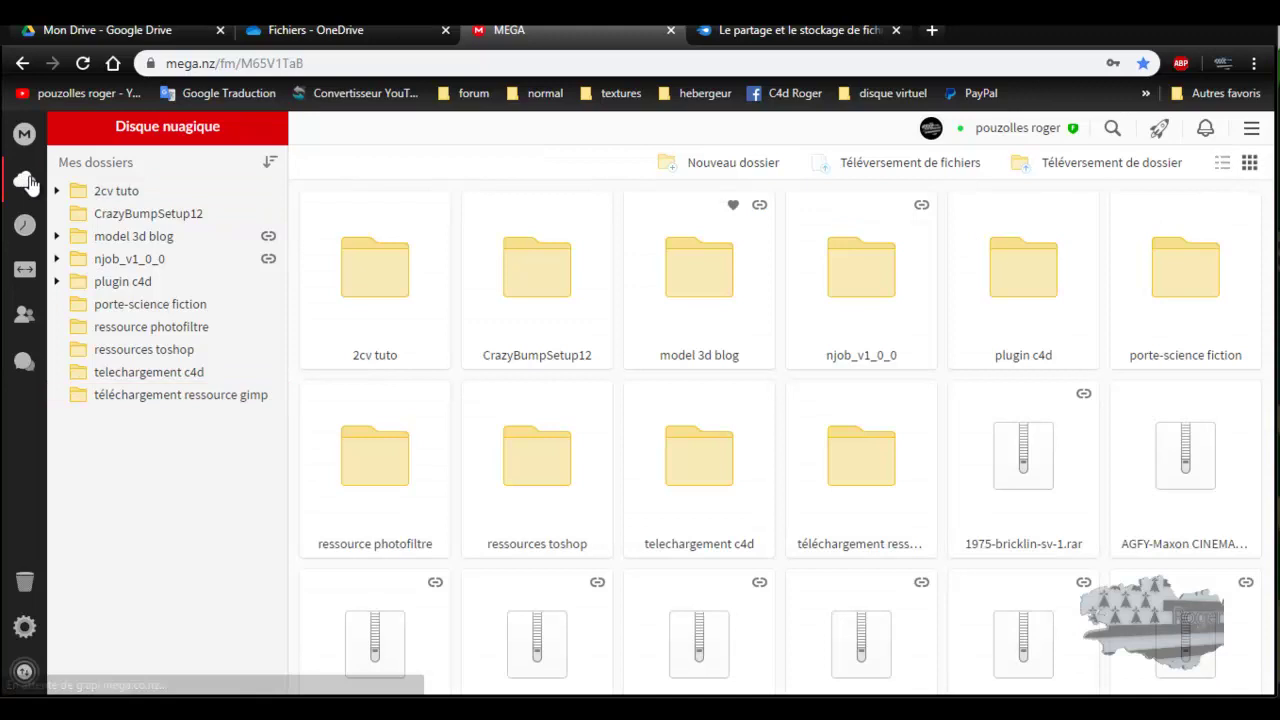
click(436, 334)
click(434, 333)
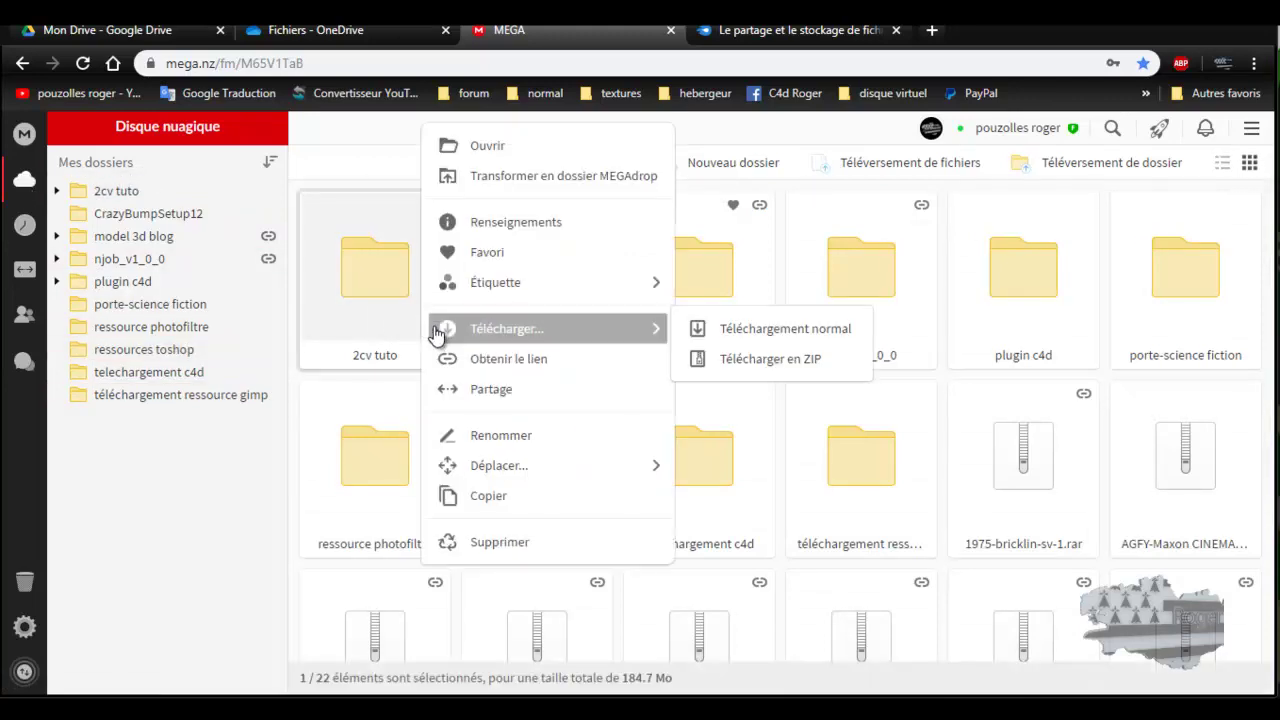
click(516, 362)
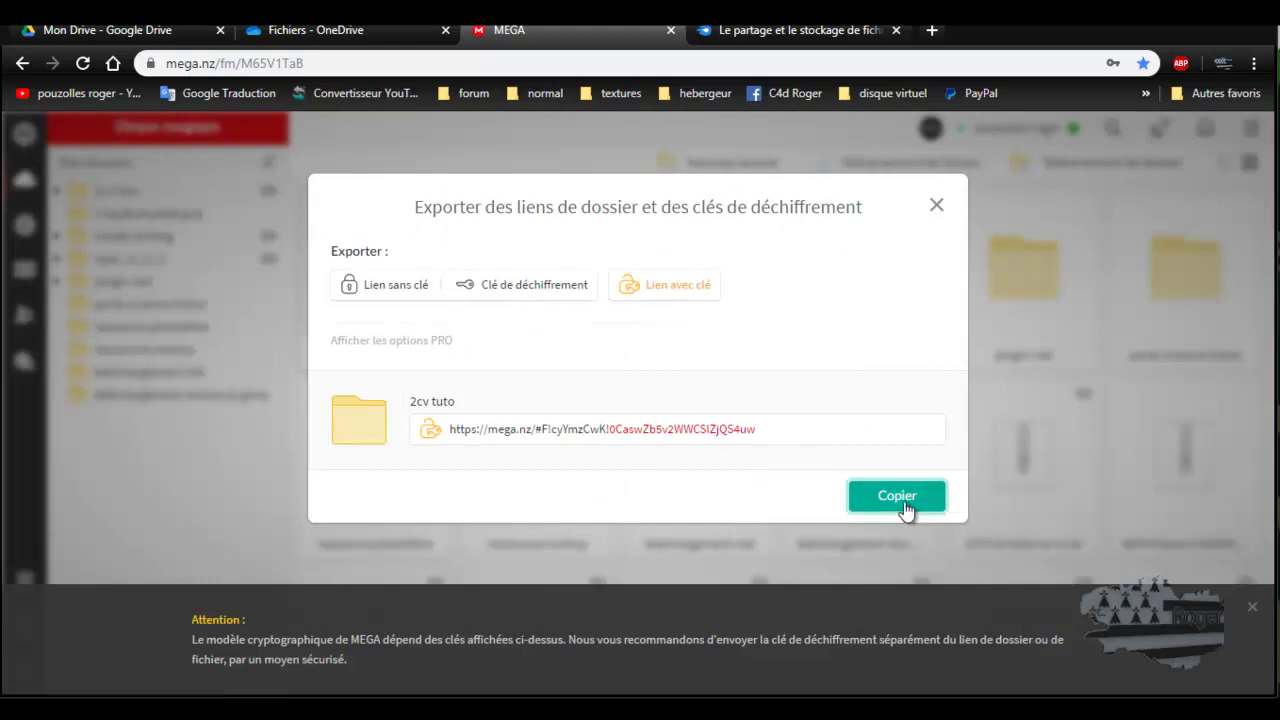
click(937, 206)
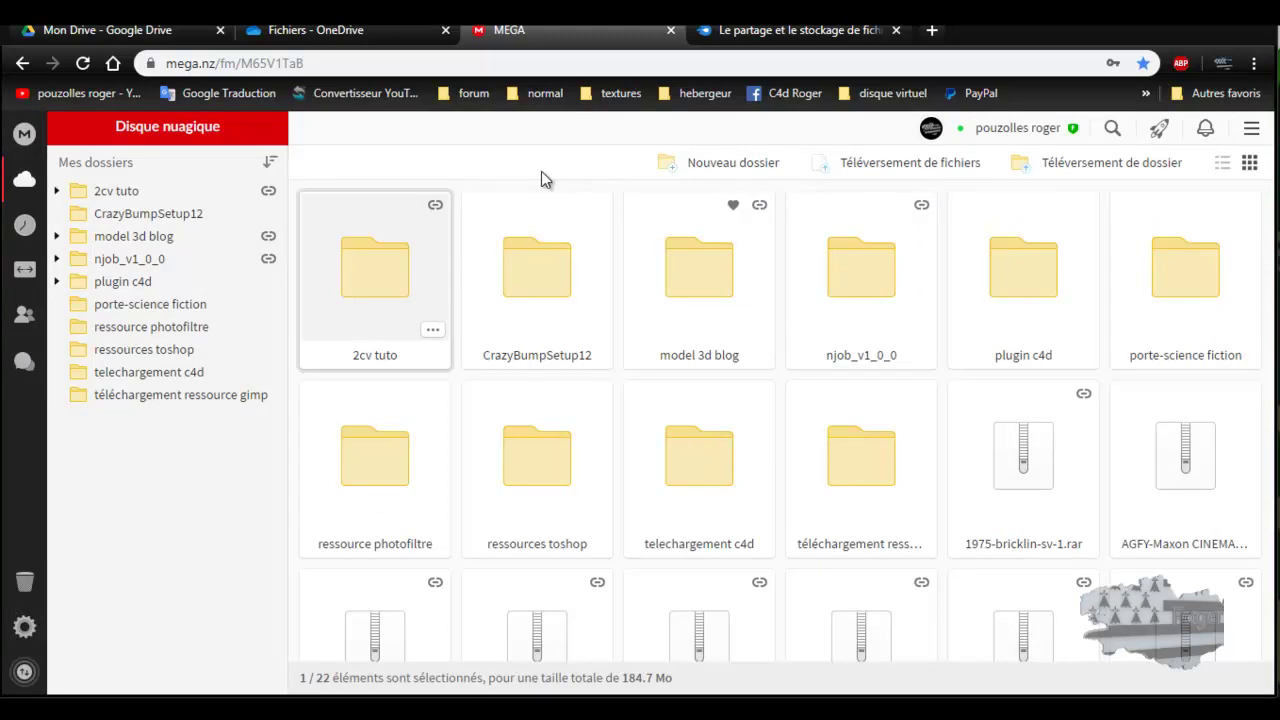
right_click(426, 333)
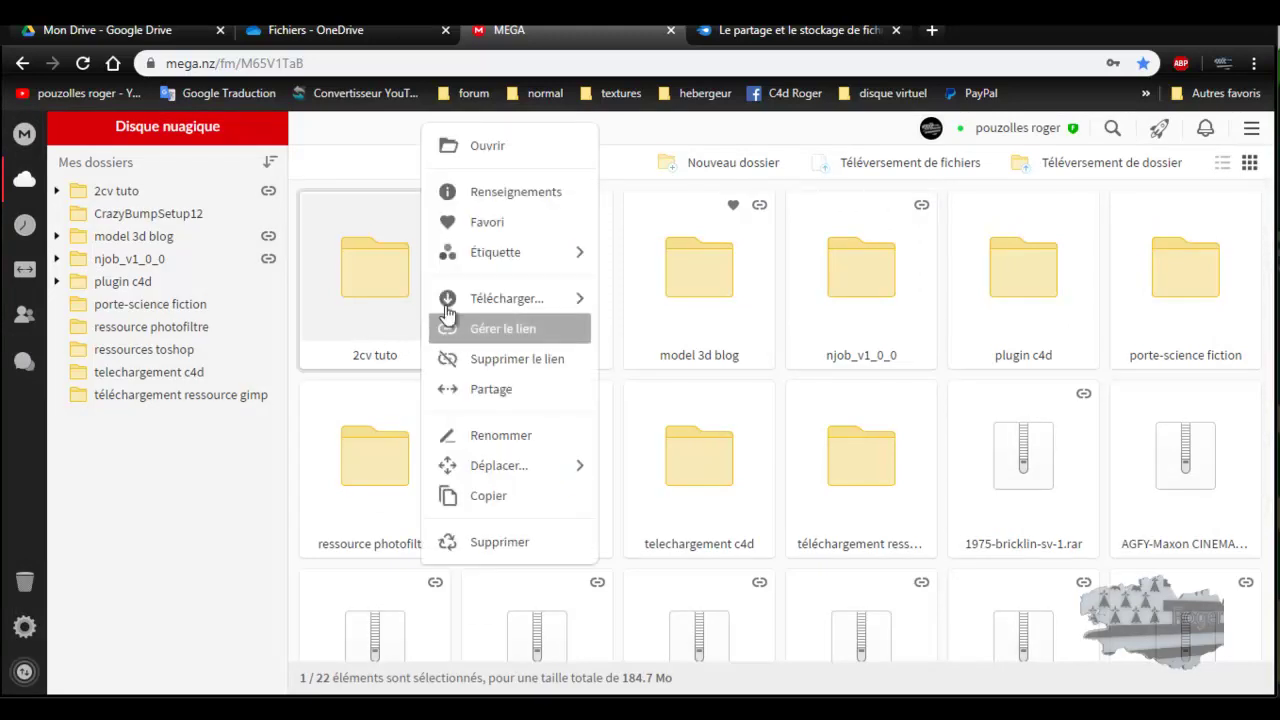
mouse_move(516, 263)
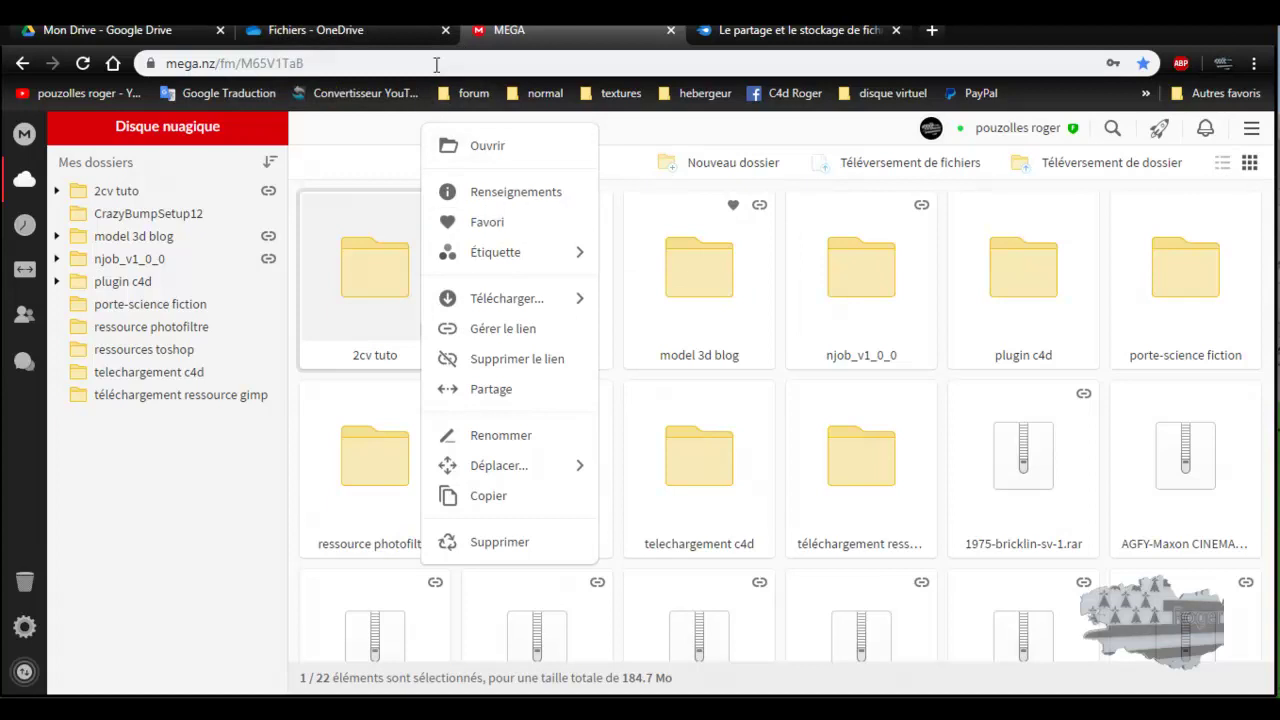
Step: Switch to OneDrive, look through the files in the Pièces jointes folder, and return to the main file list
click(360, 35)
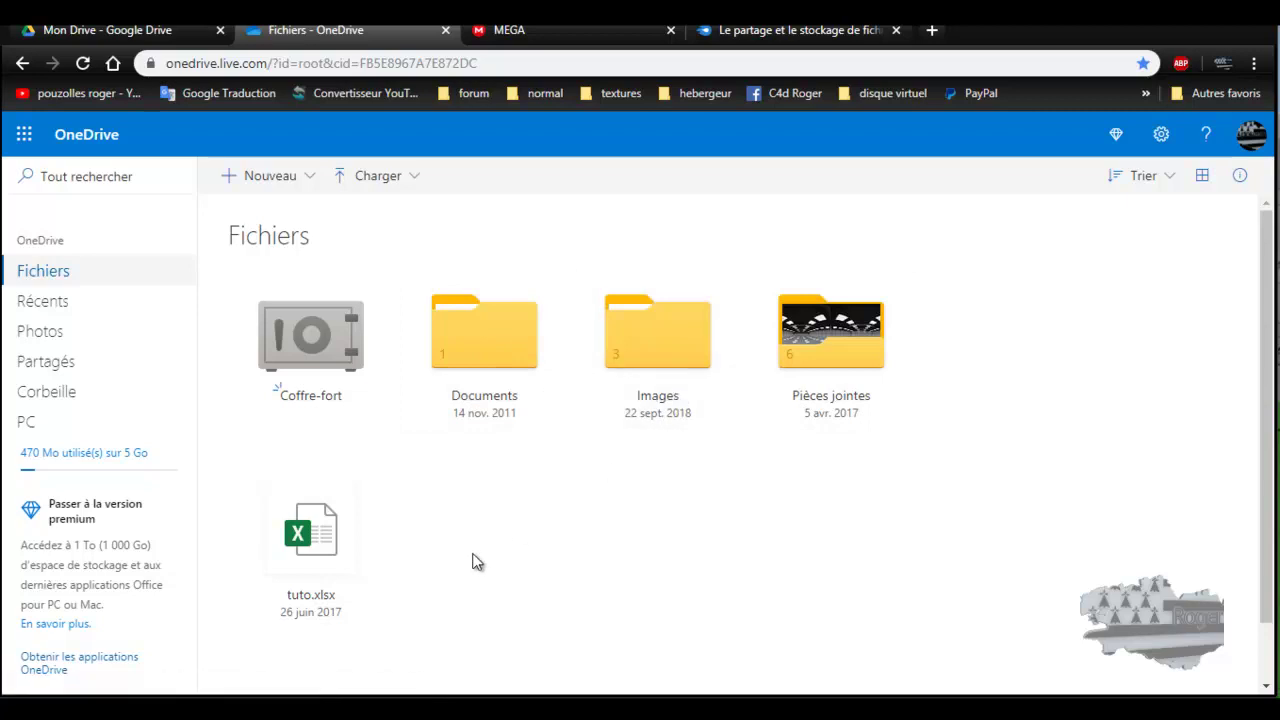
click(826, 352)
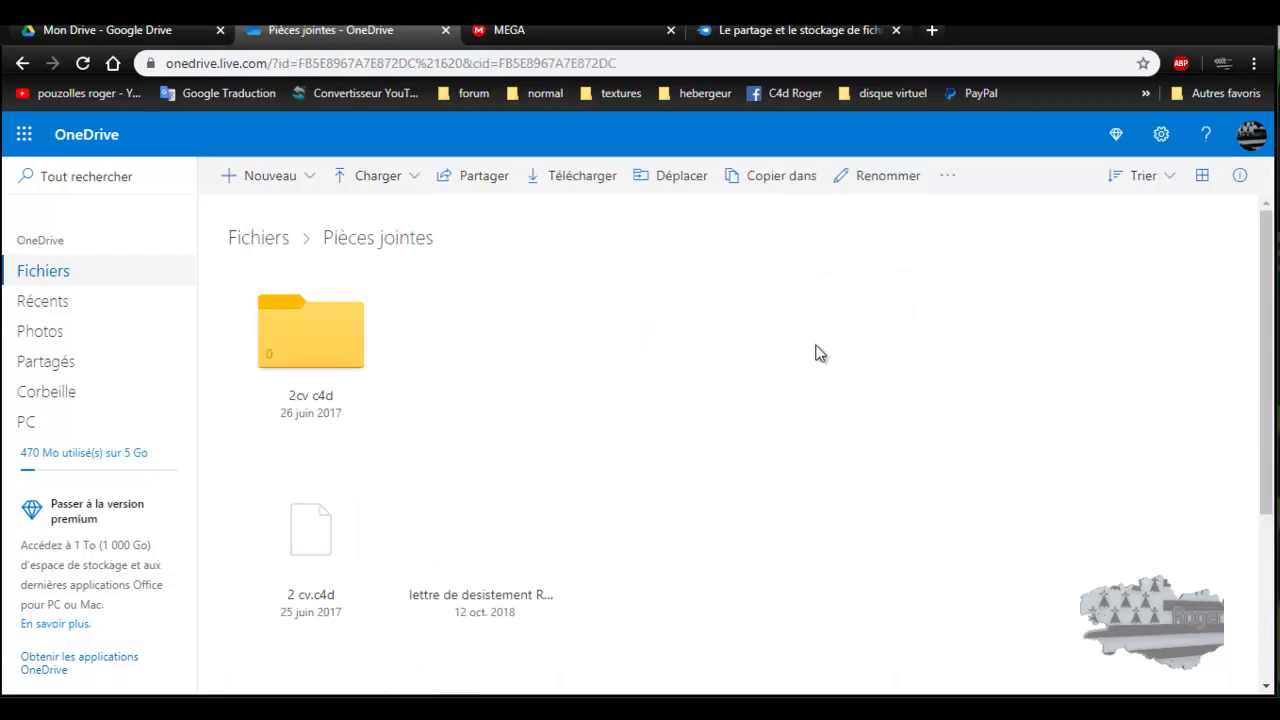
scroll(676, 385, down, 3)
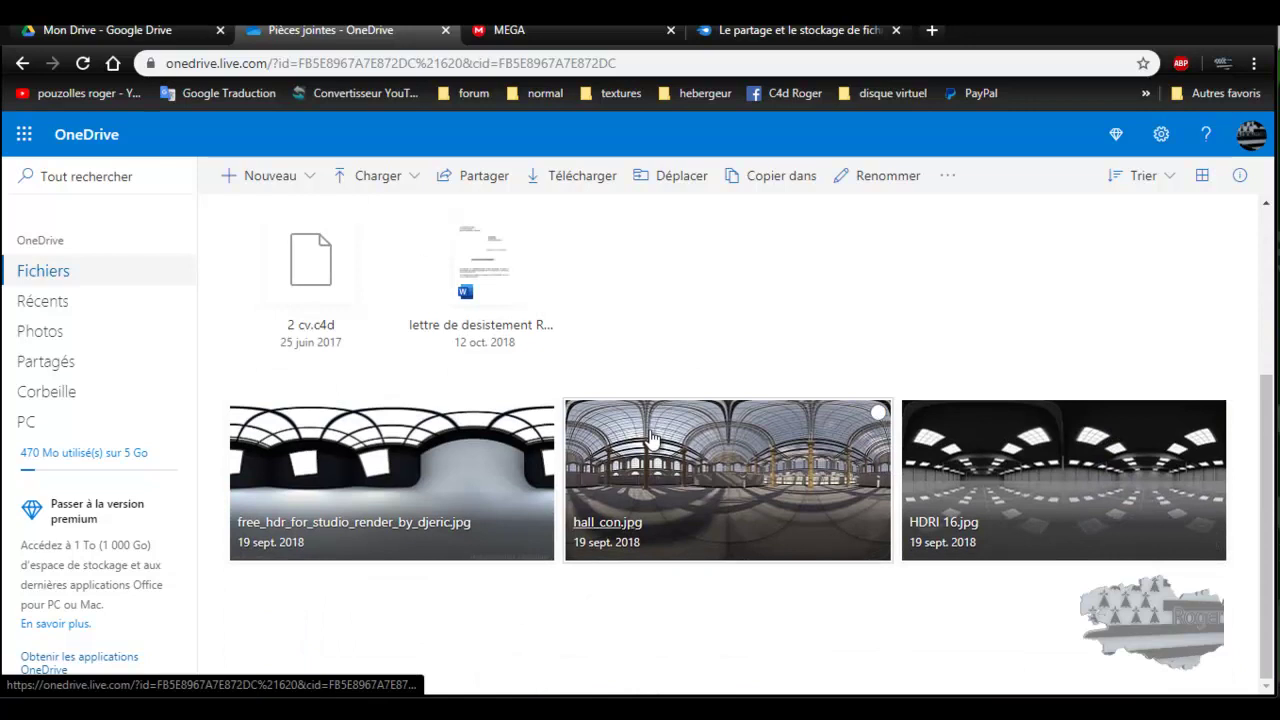
scroll(650, 440, up, 3)
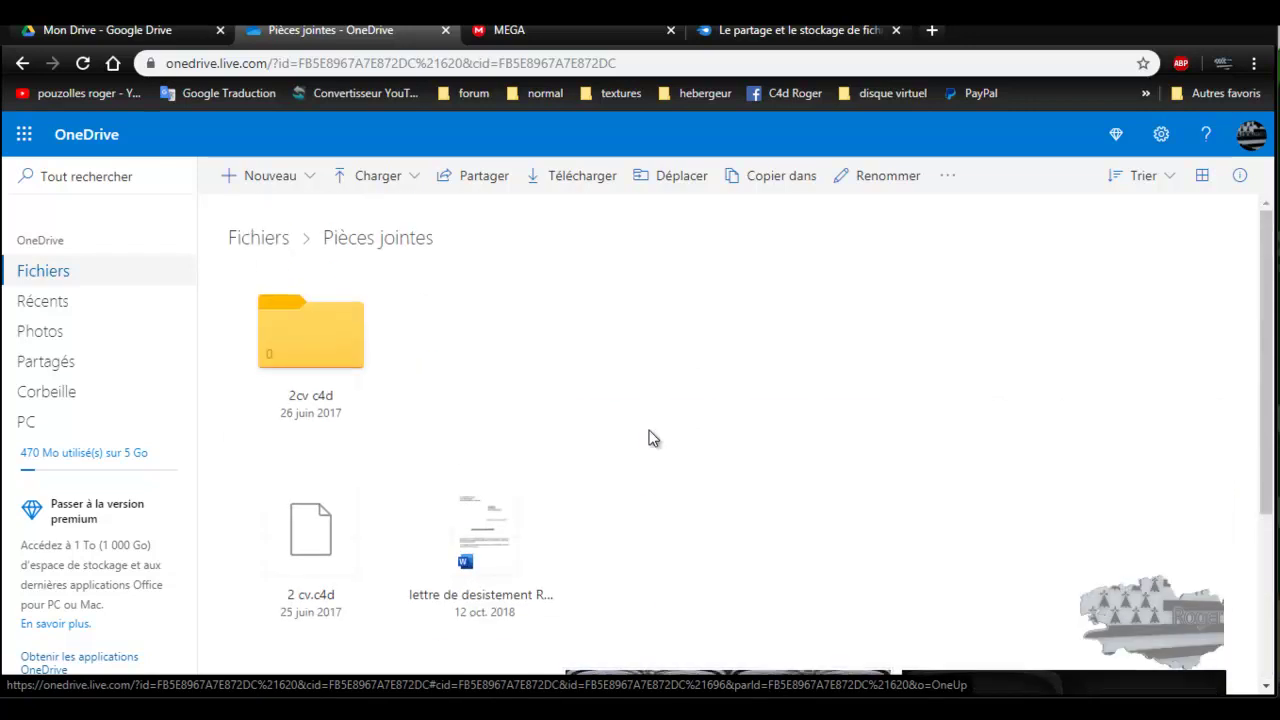
click(37, 271)
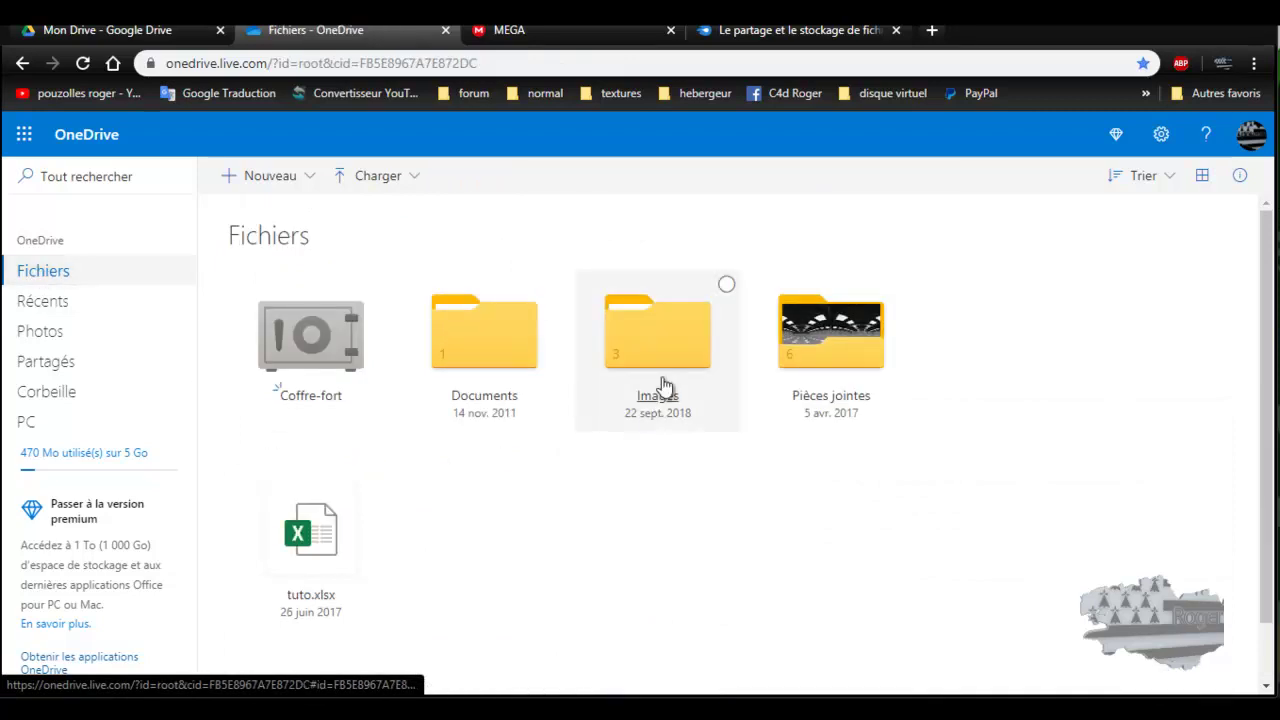
Step: Look inside the Documents folder and its flares subfolder, and return to the main file list
click(489, 351)
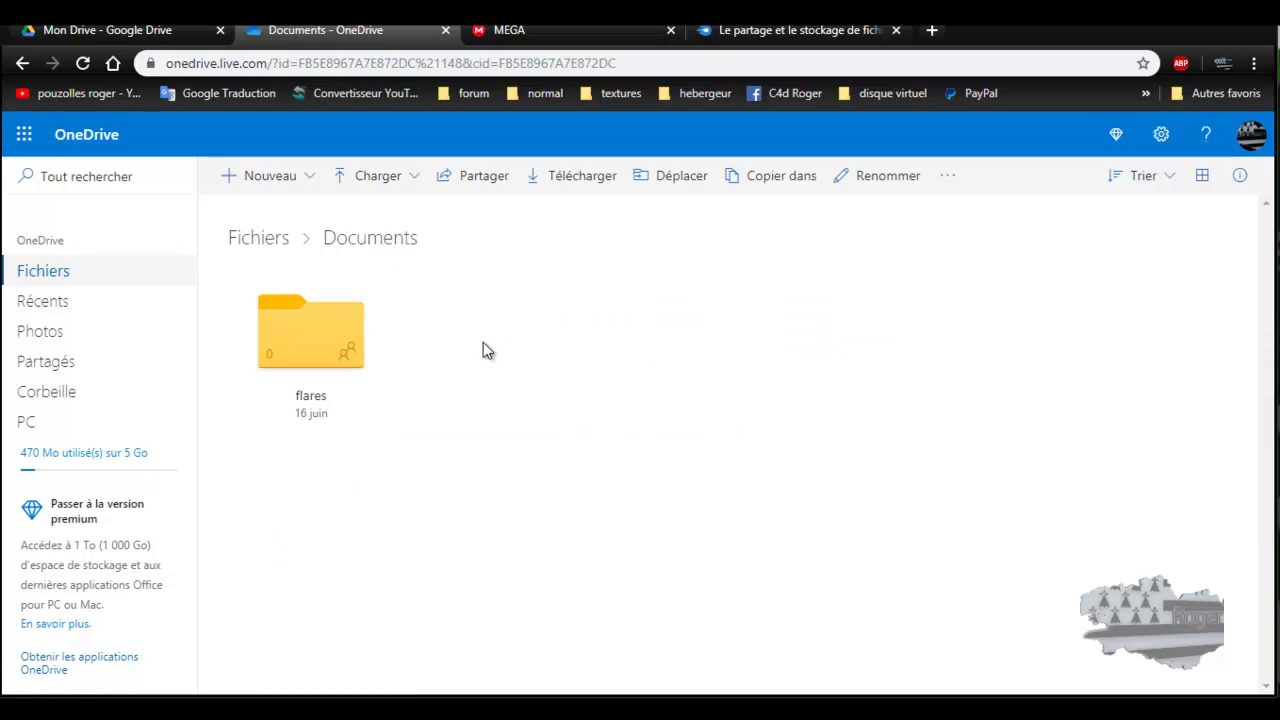
click(331, 352)
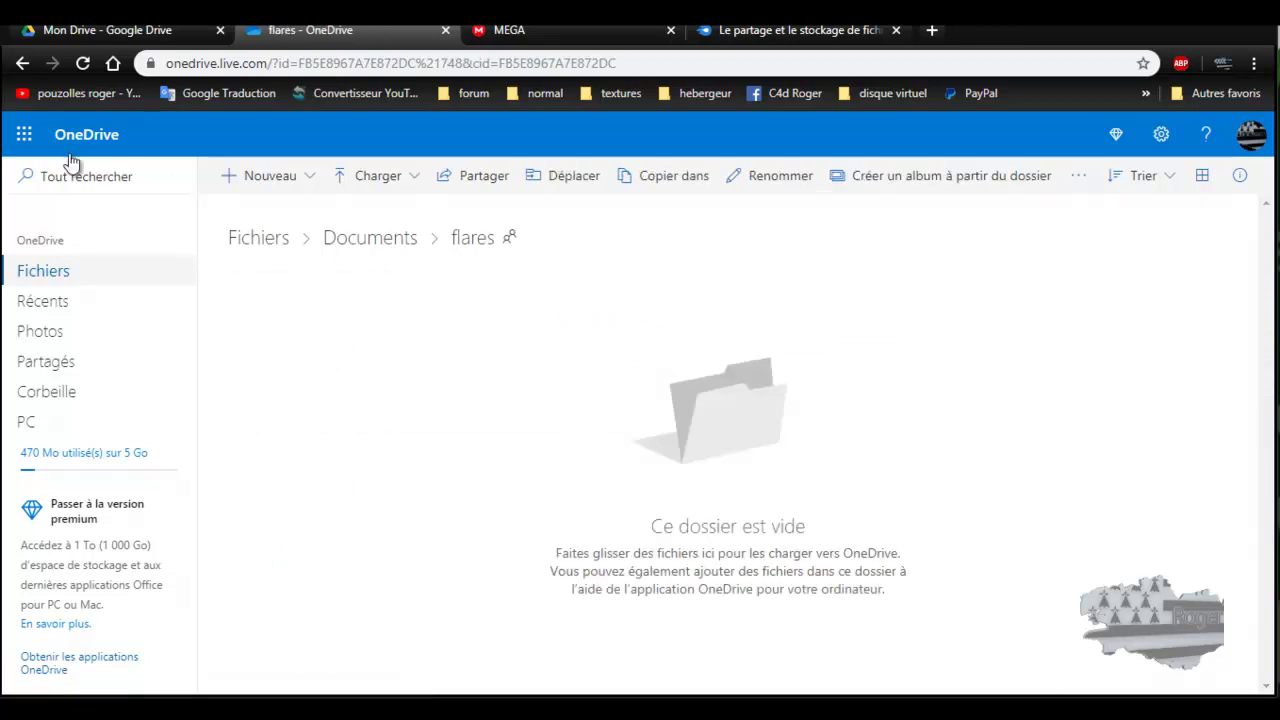
click(22, 63)
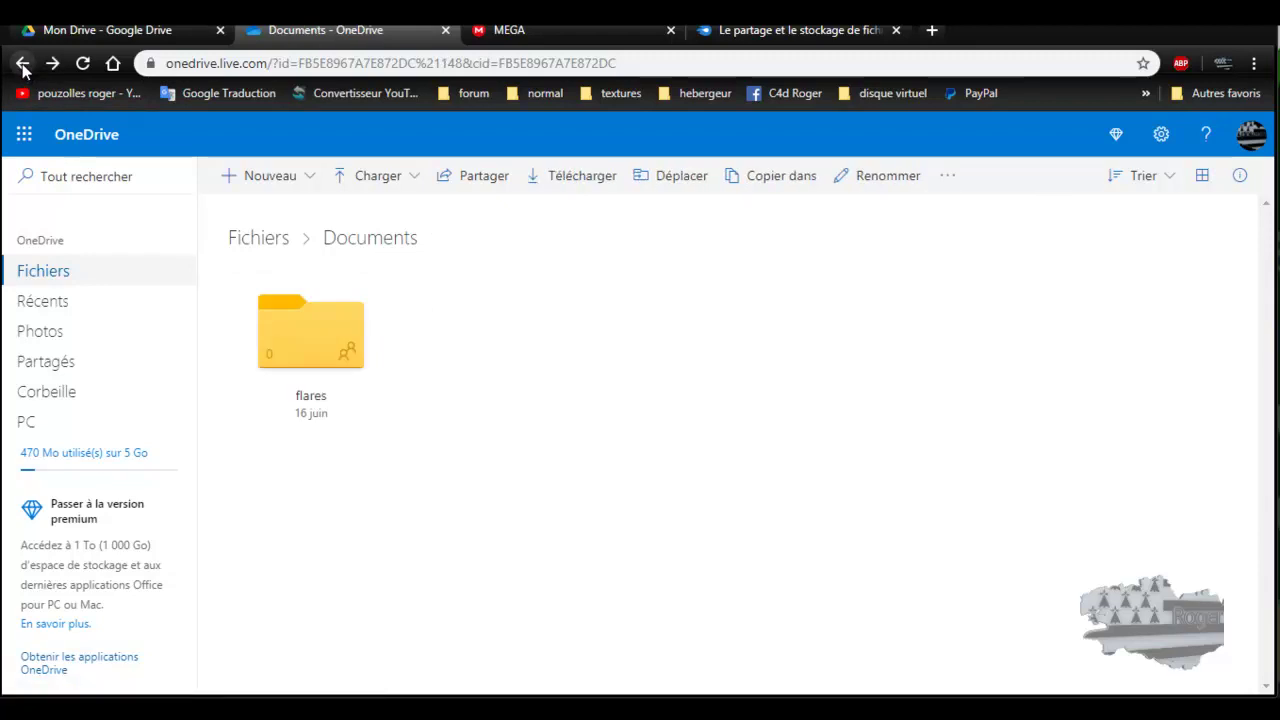
click(22, 63)
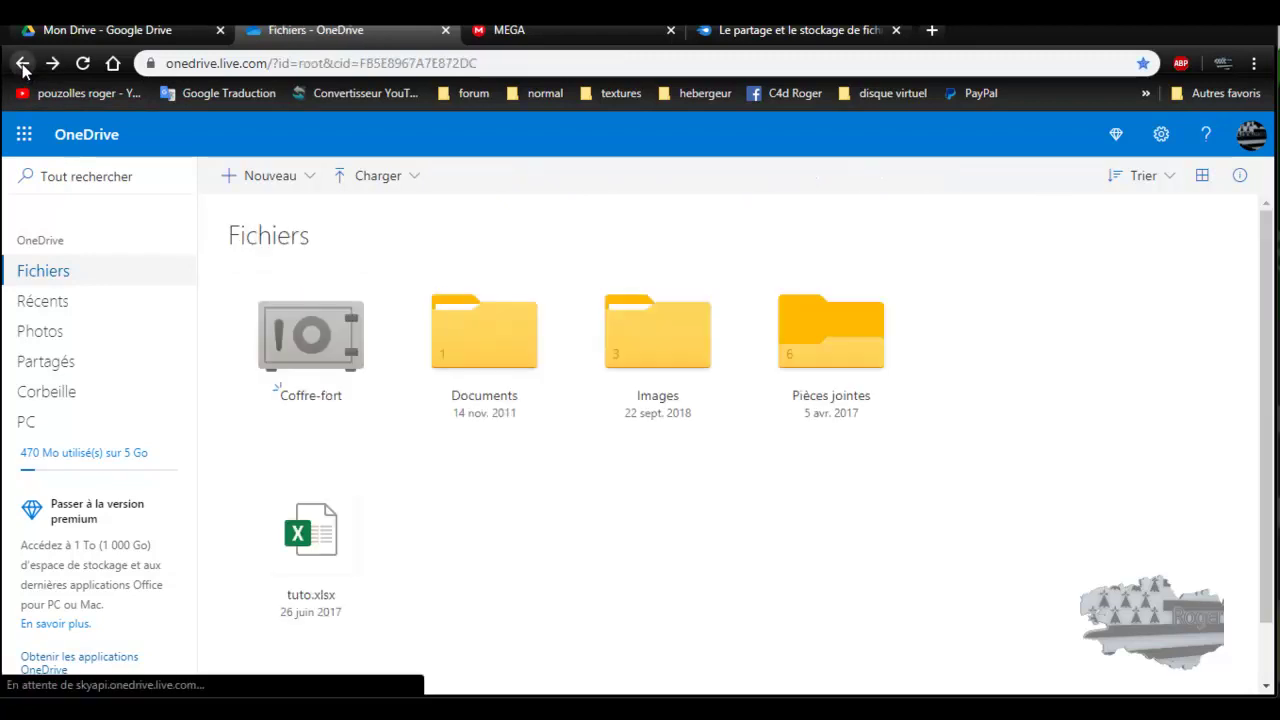
Step: Open the flares folder inside Images and look through its lens flare pictures
click(643, 340)
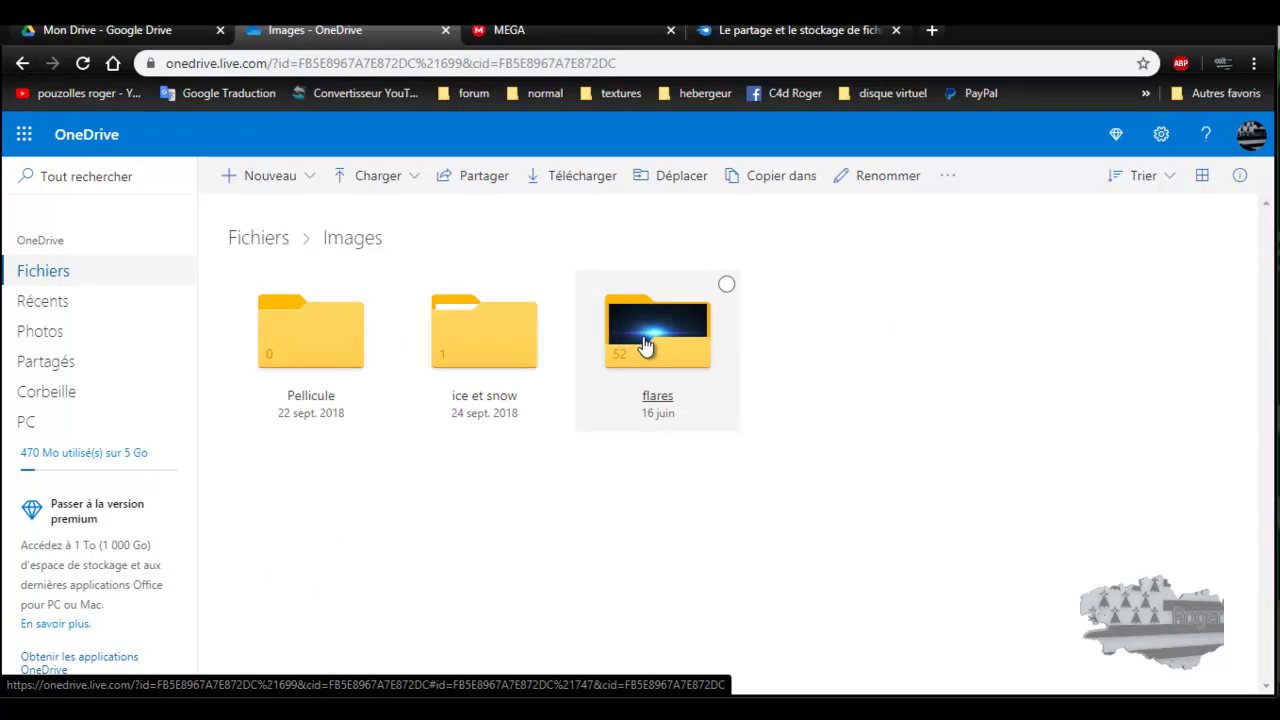
click(645, 344)
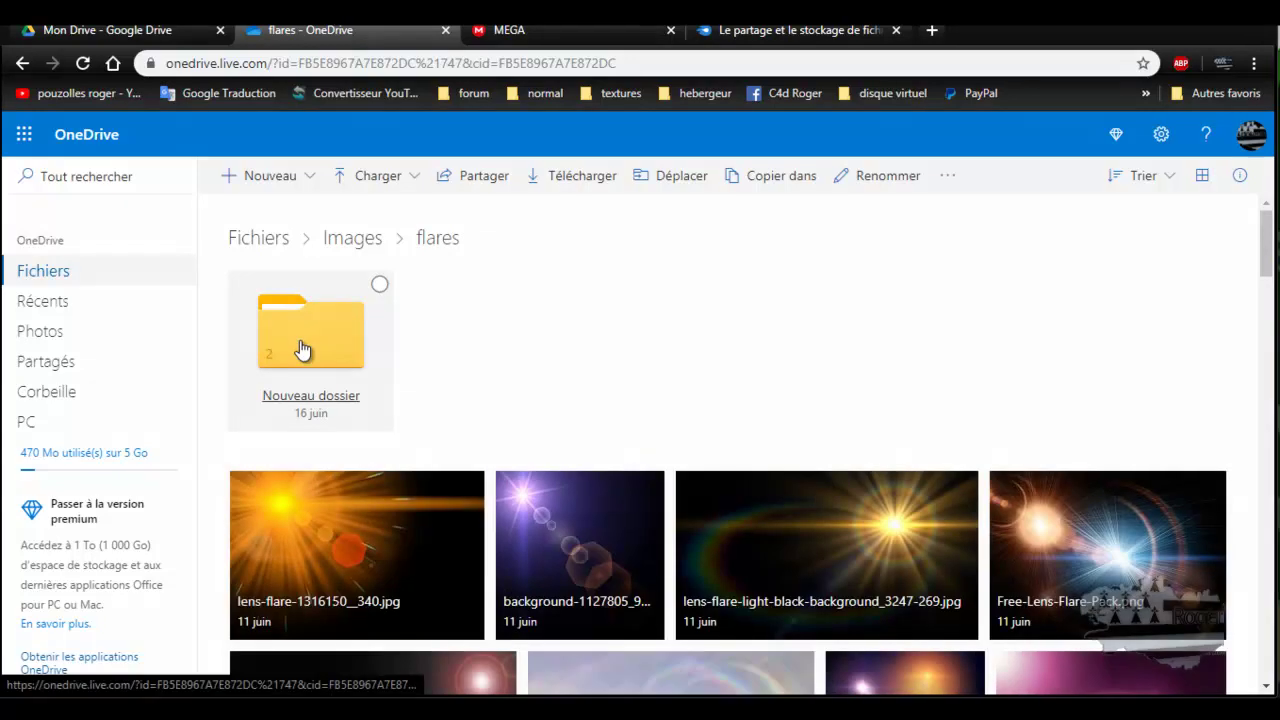
scroll(491, 449, down, 2)
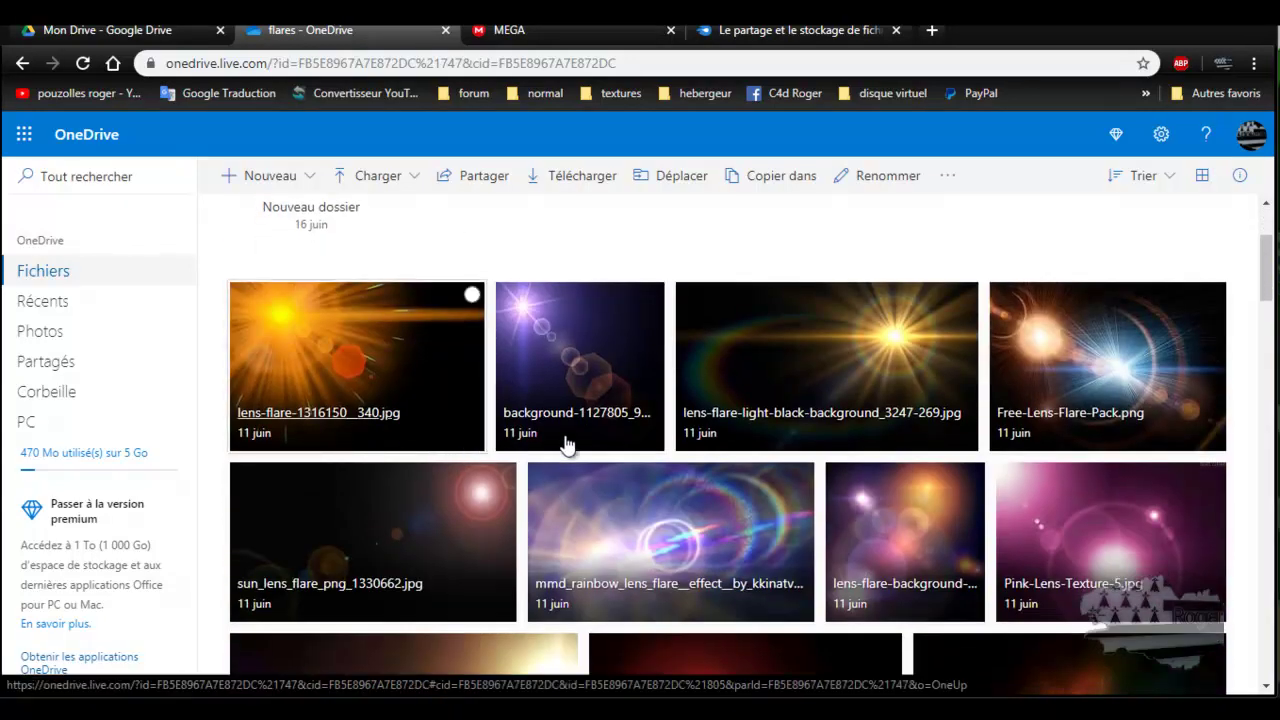
scroll(620, 445, down, 1)
scroll(668, 445, down, 15)
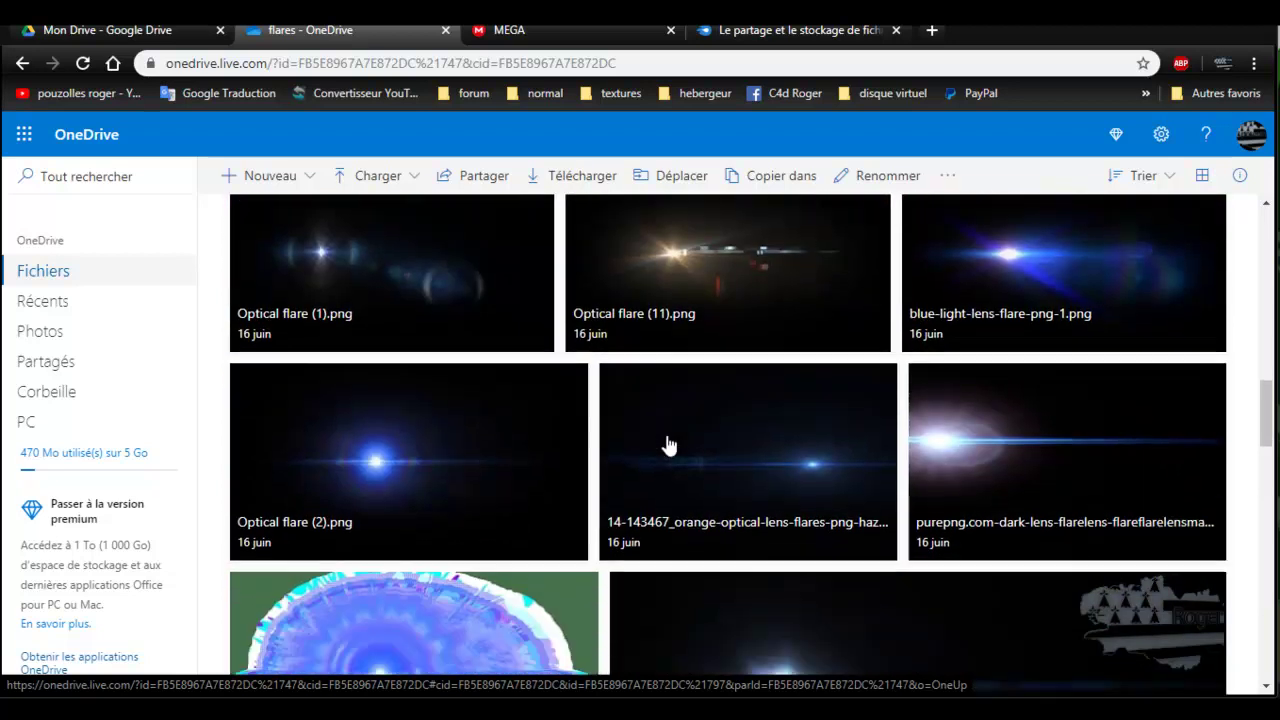
scroll(668, 445, down, 15)
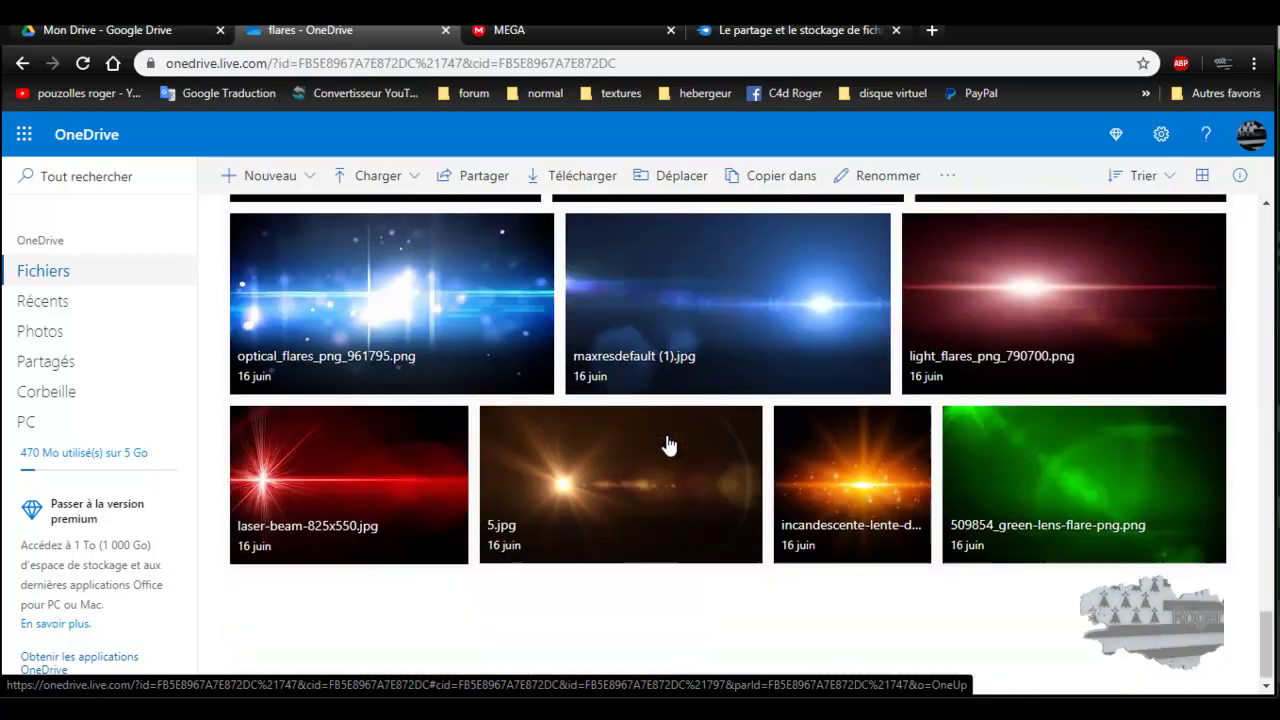
scroll(668, 445, up, 10)
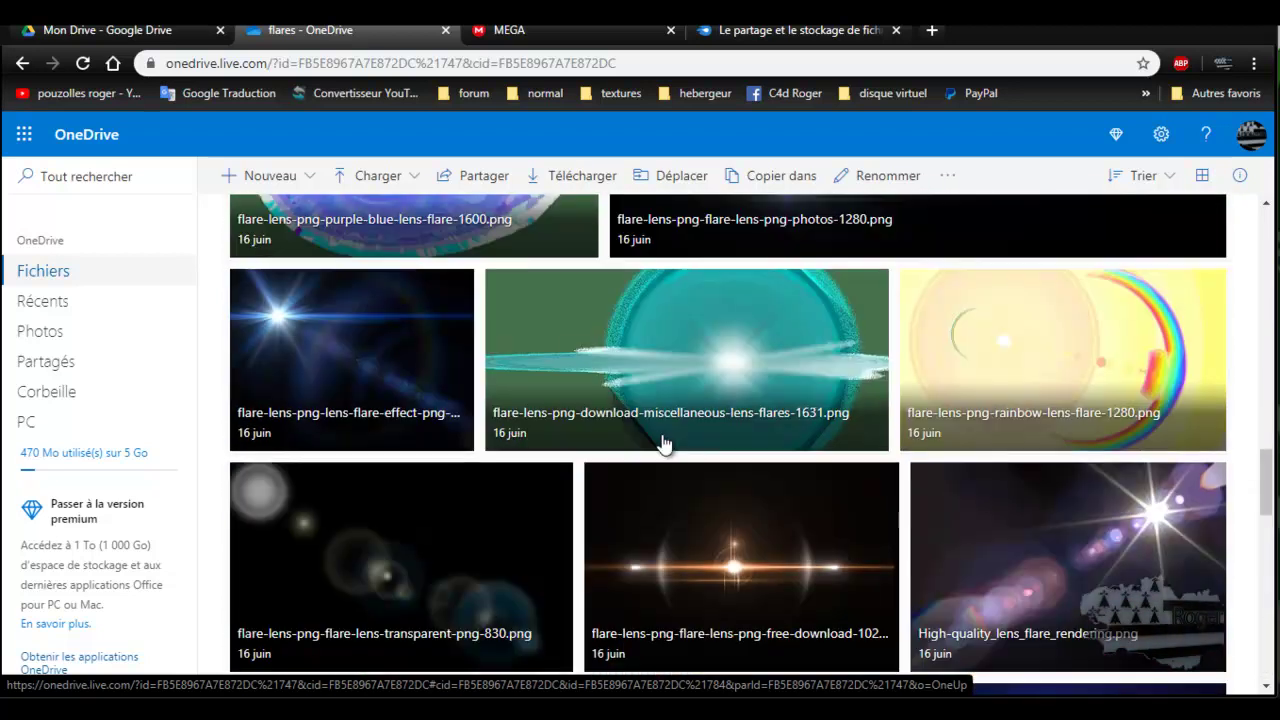
scroll(665, 442, up, 10)
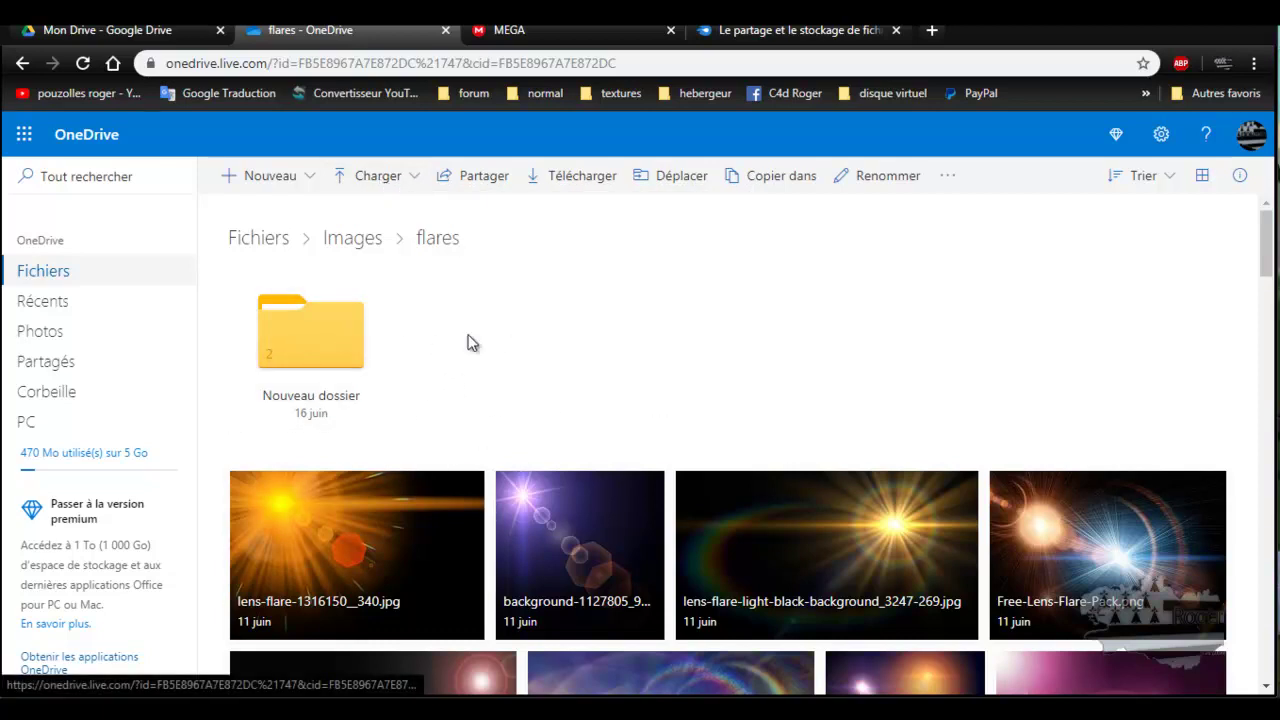
Step: Copy a share link to the flares folder, and review the link settings and the folder's move option
click(497, 177)
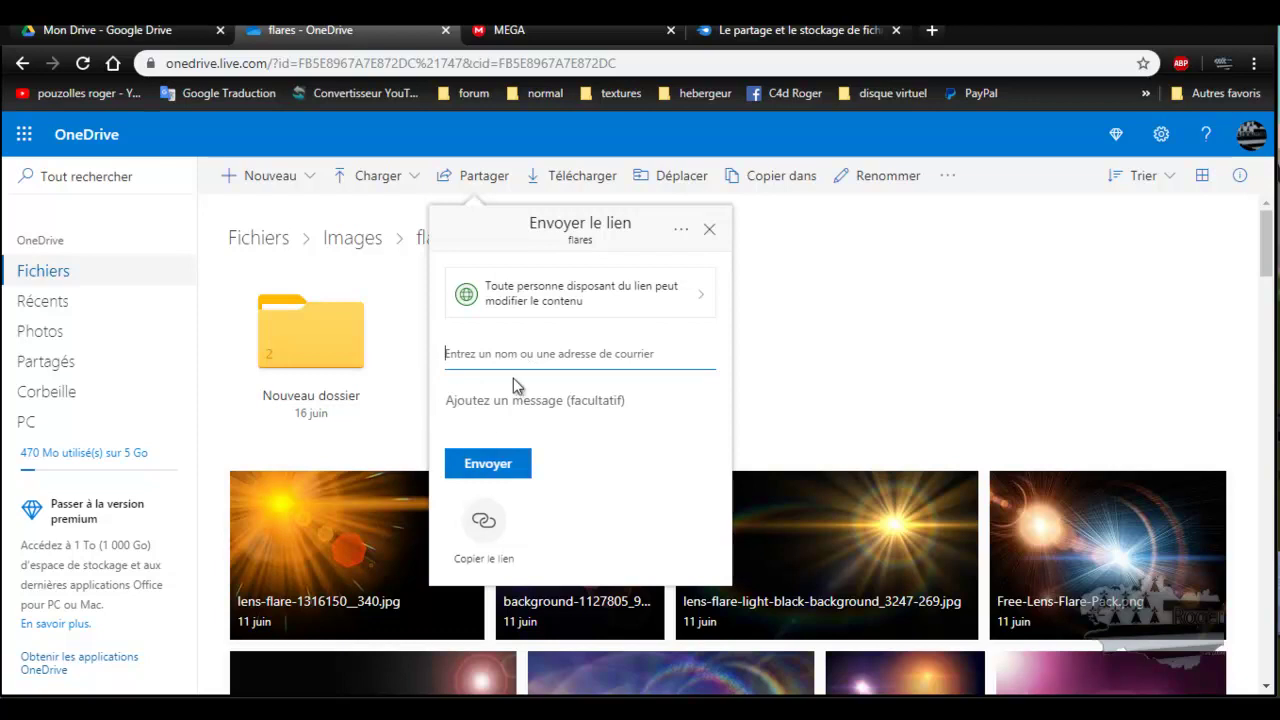
click(484, 558)
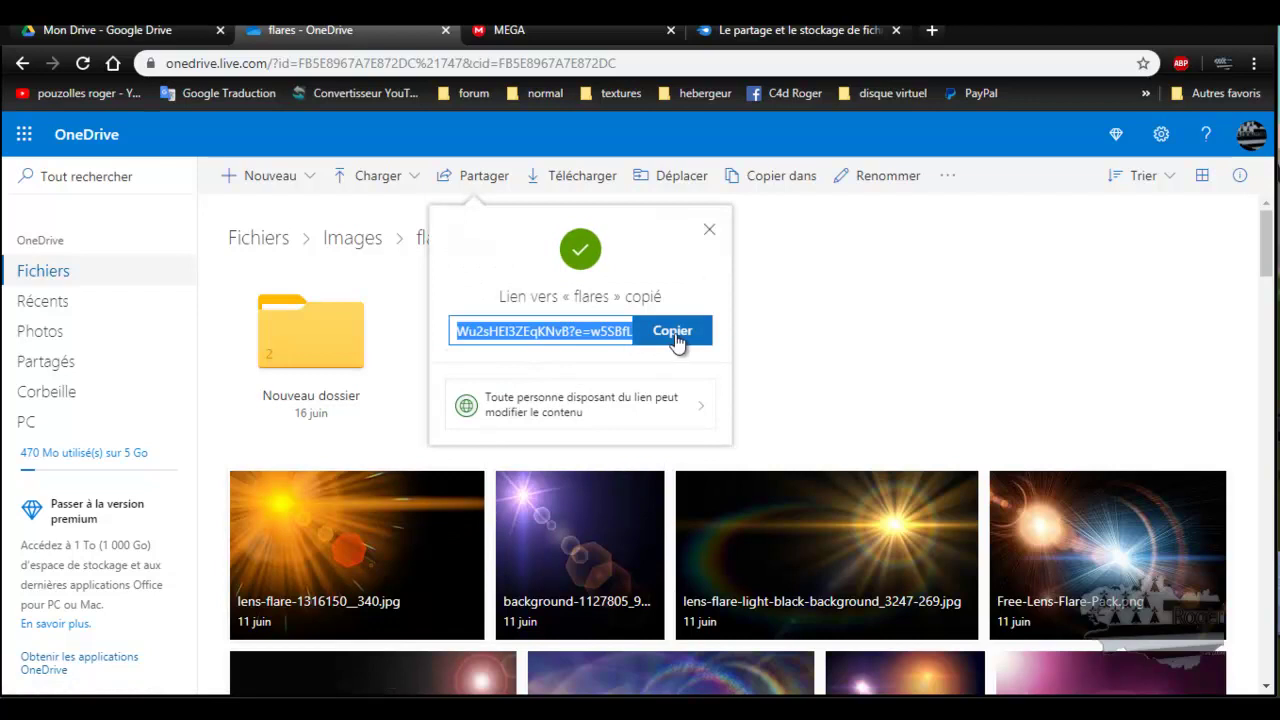
click(707, 414)
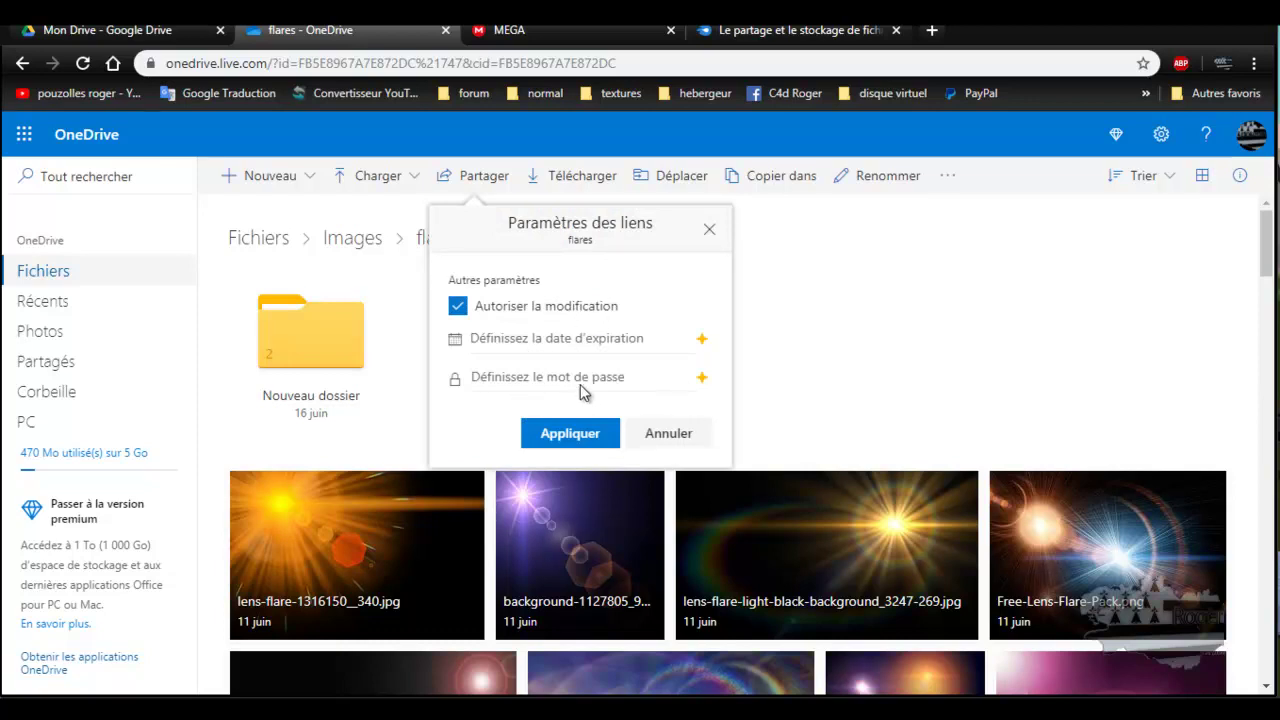
click(710, 232)
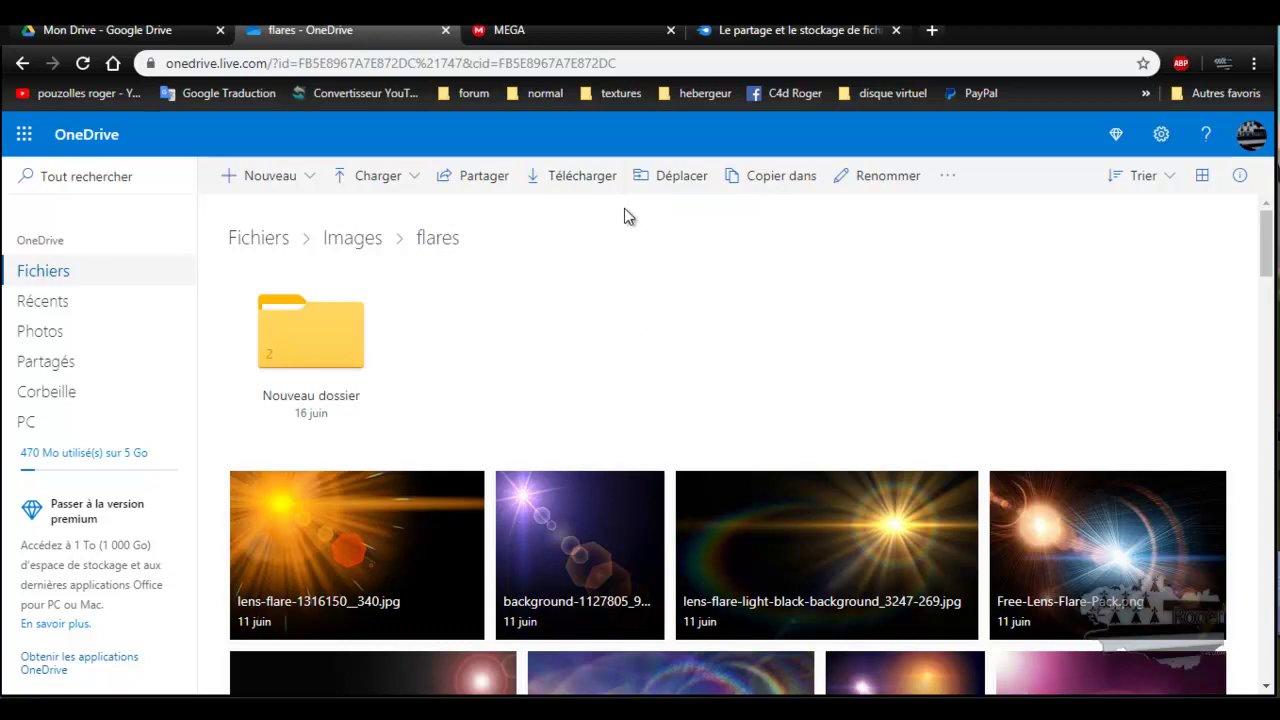
click(681, 180)
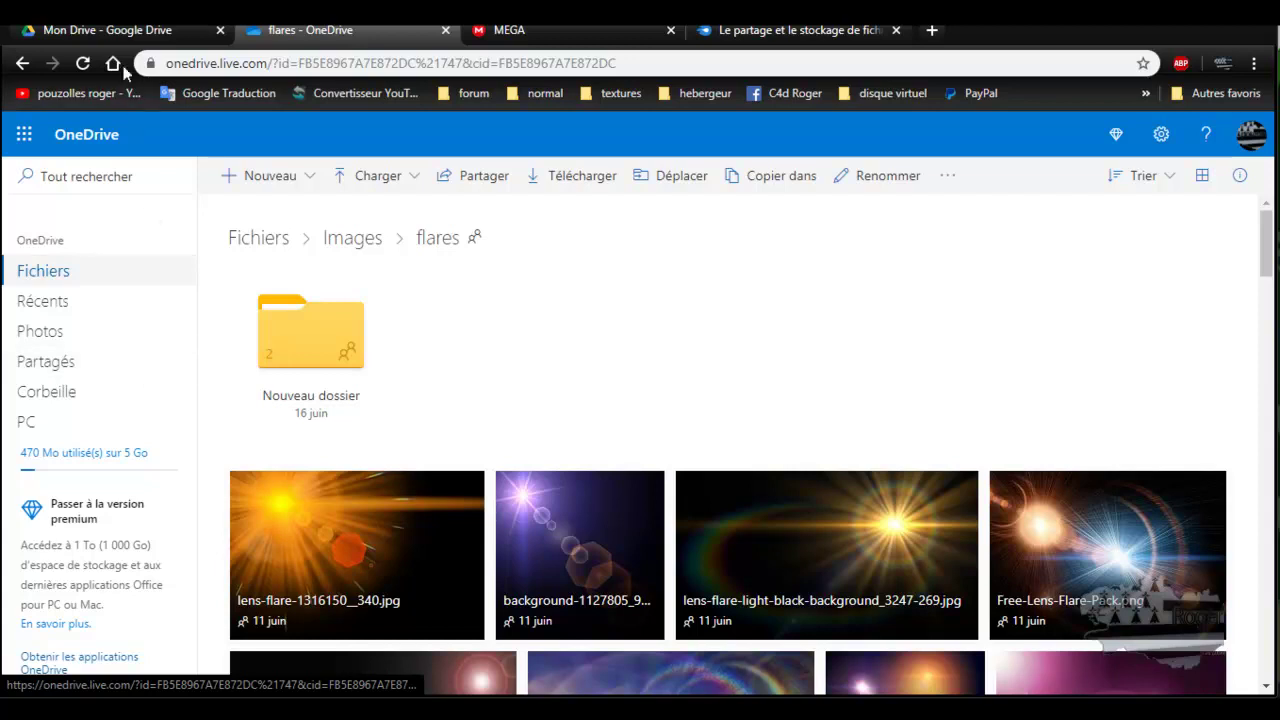
Step: Switch to Google Drive and look through the folders and files in Mon Drive
click(105, 30)
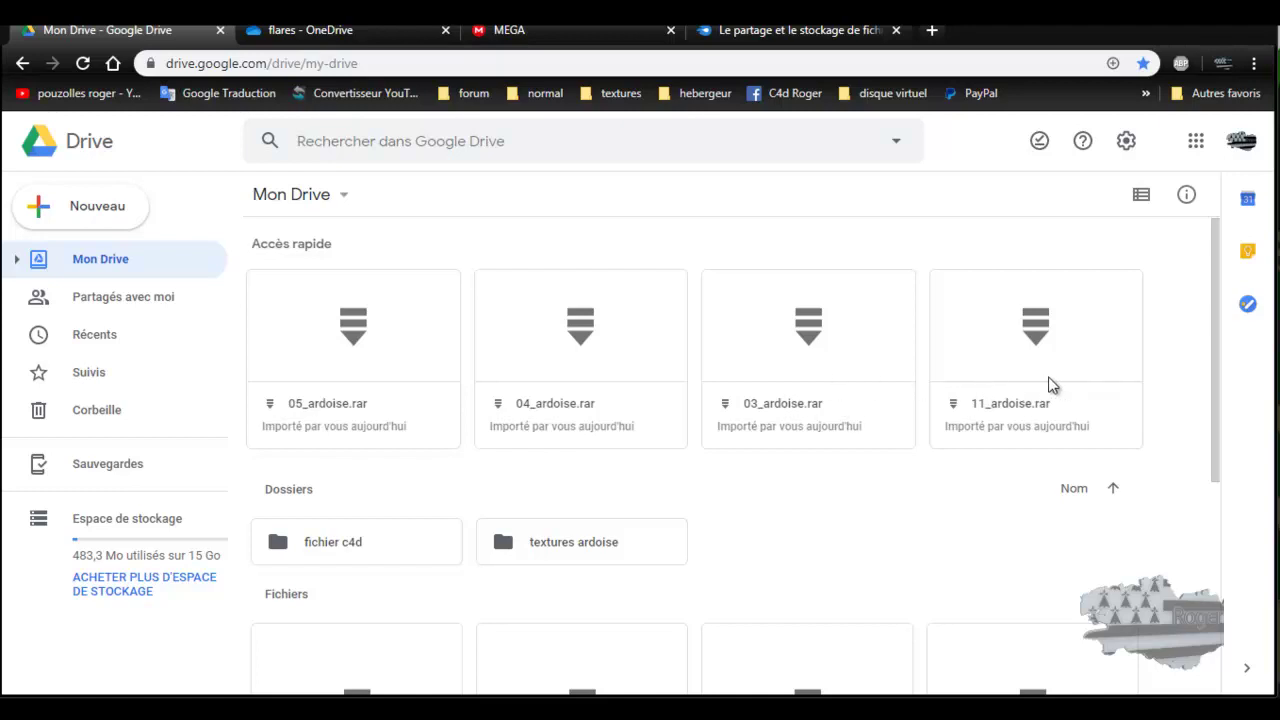
scroll(783, 528, down, 4)
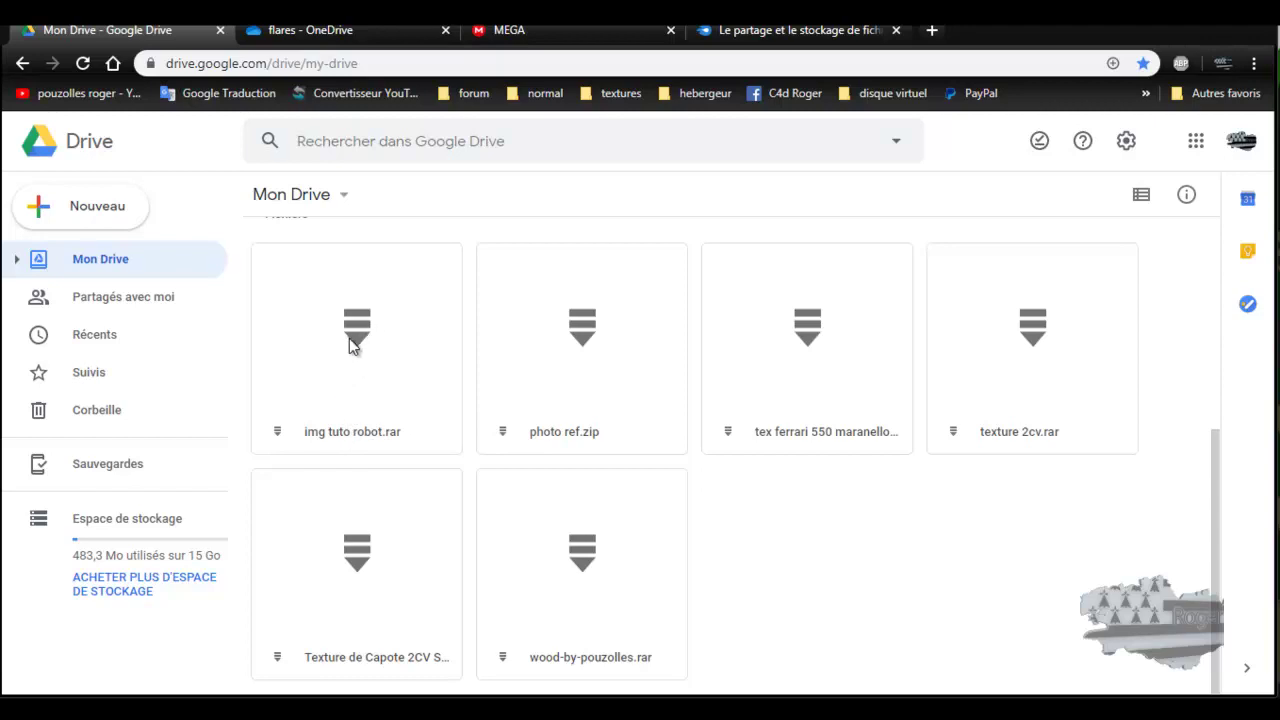
Step: Preview photo ref.zip, look at the folders inside its photo ref folder, and close the preview
double_click(589, 348)
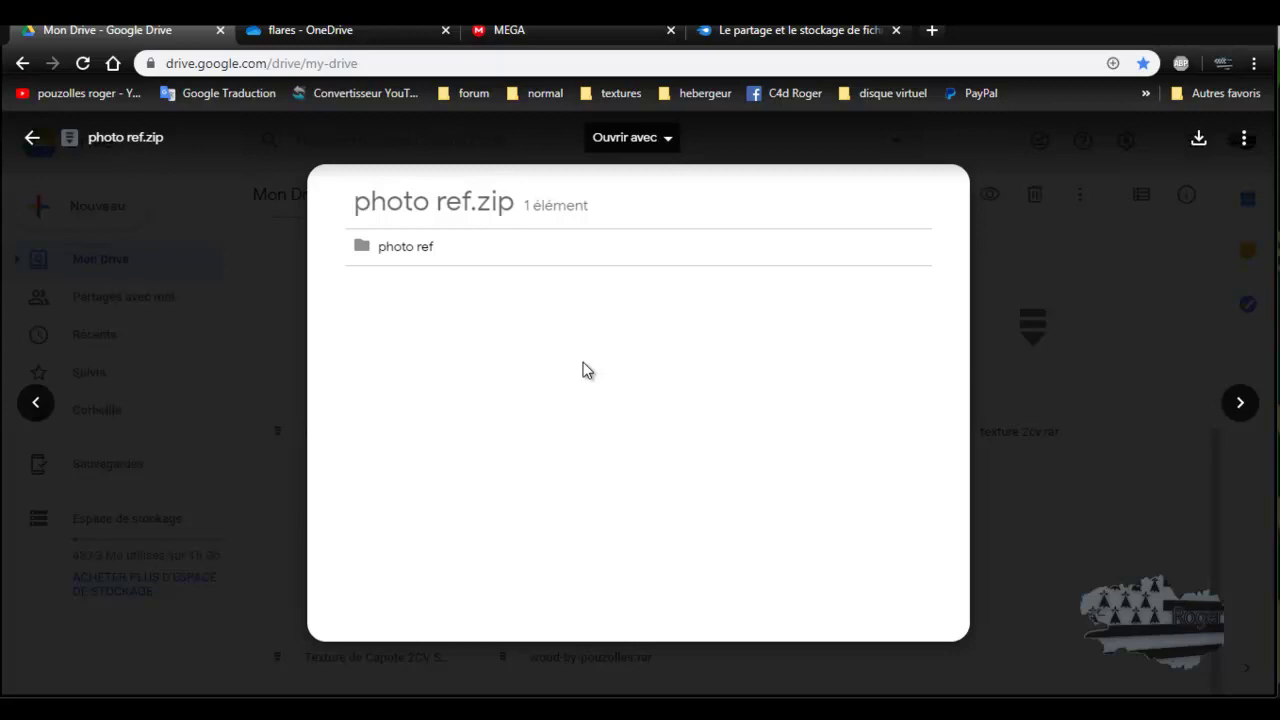
click(366, 250)
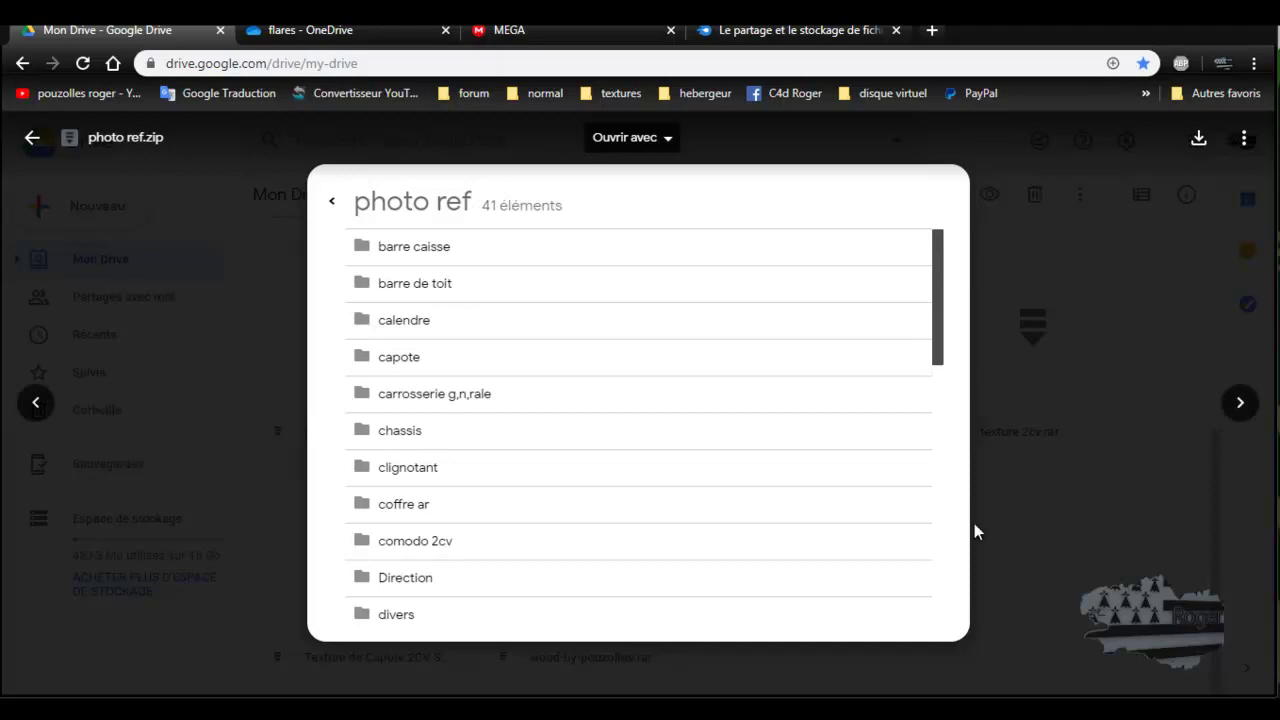
click(1062, 542)
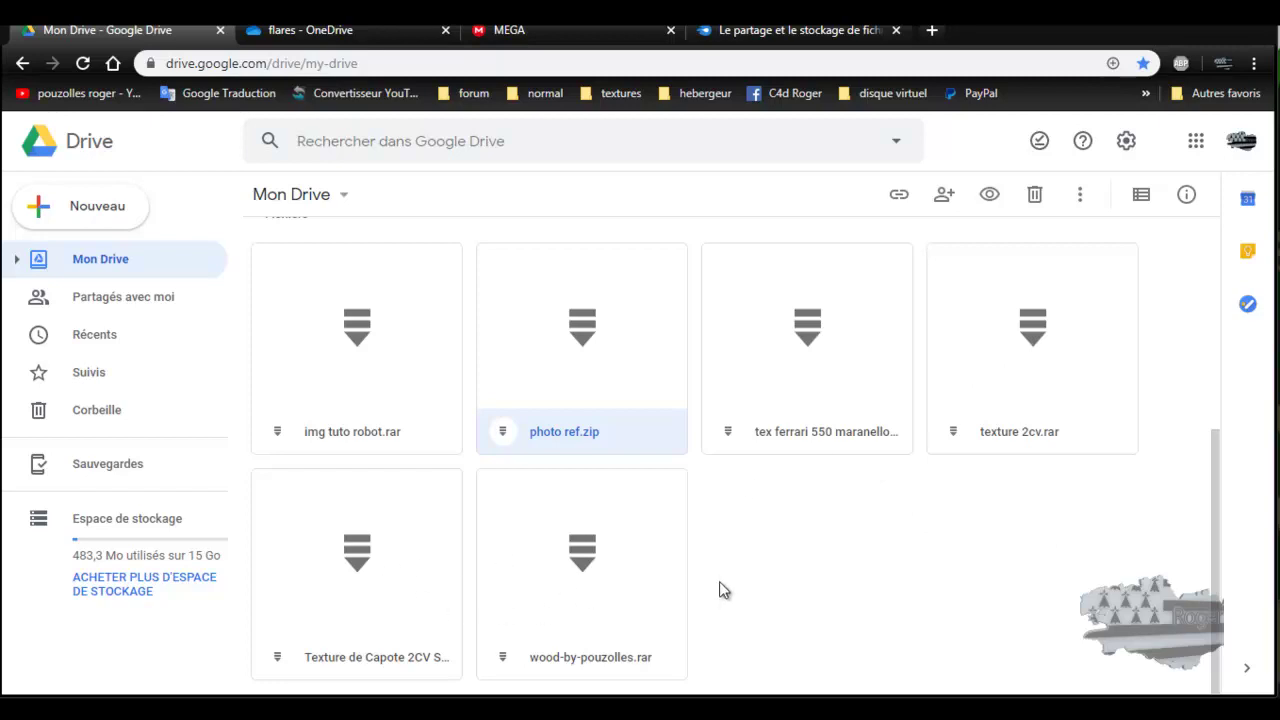
Step: Open the textures ardoise folder and its 02_ardoise subfolder to view the files, and return to Mon Drive
scroll(772, 588, up, 4)
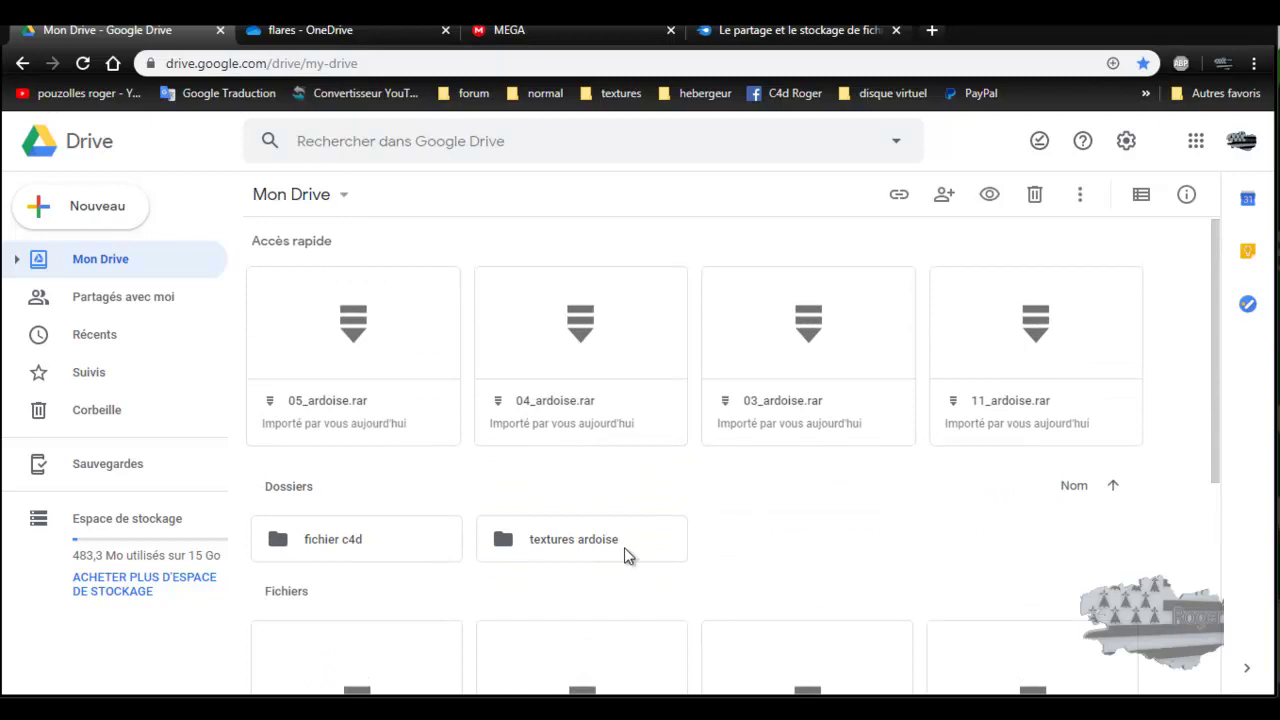
click(590, 543)
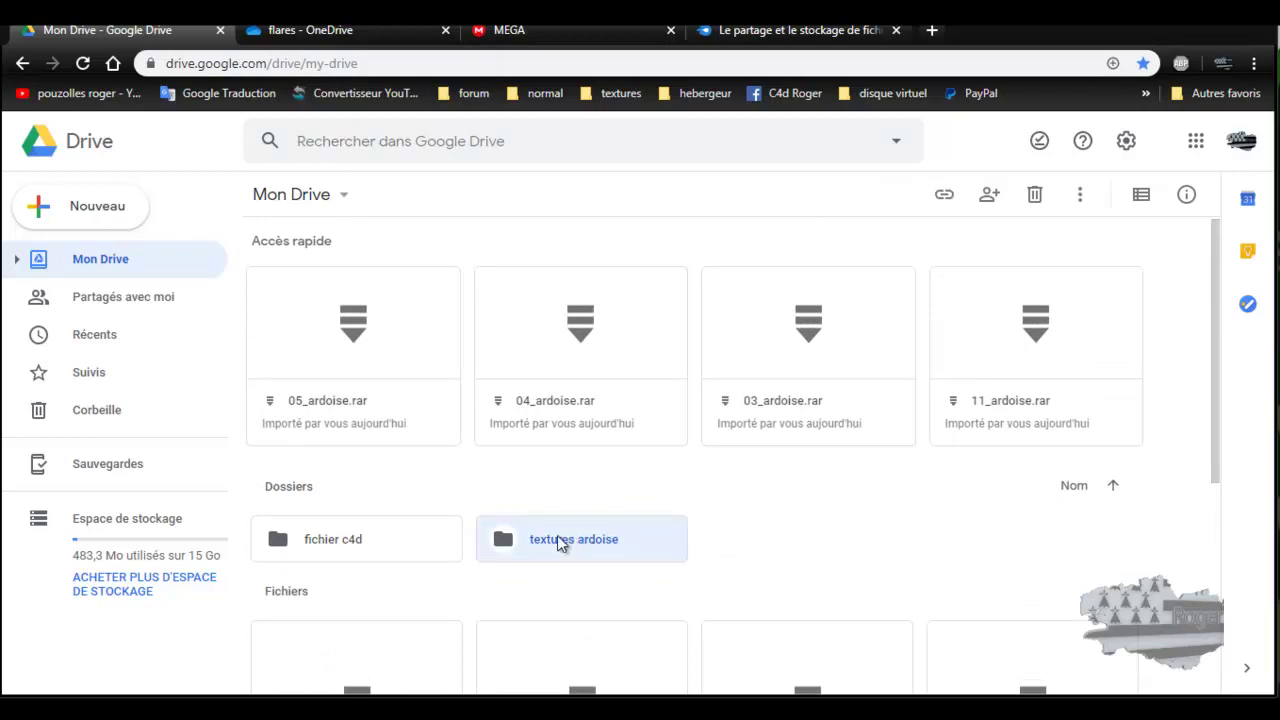
double_click(559, 542)
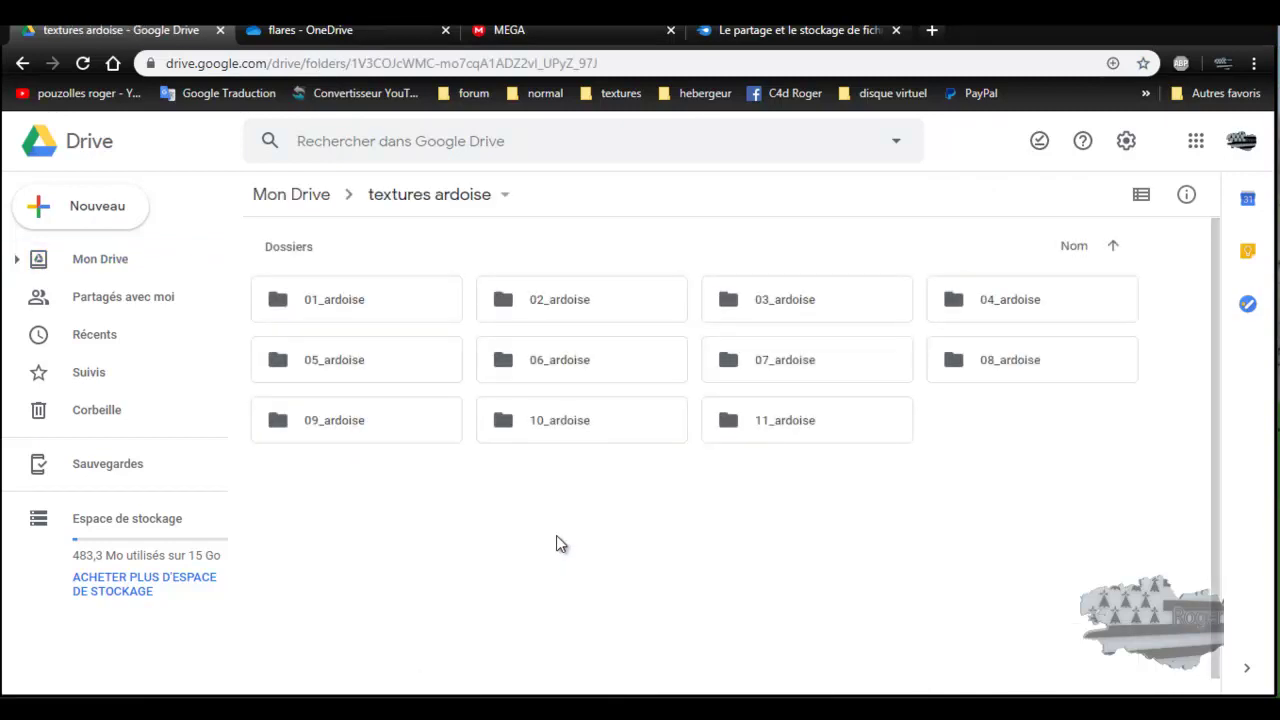
click(542, 300)
double_click(542, 299)
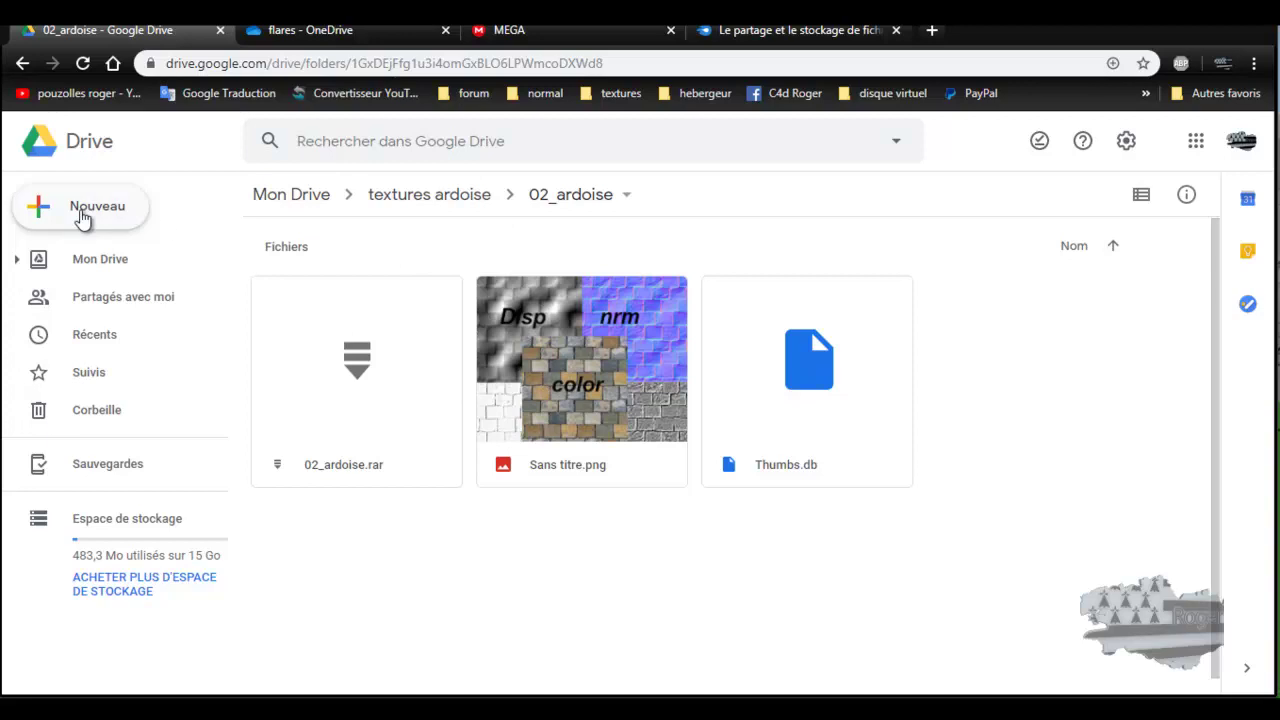
click(90, 262)
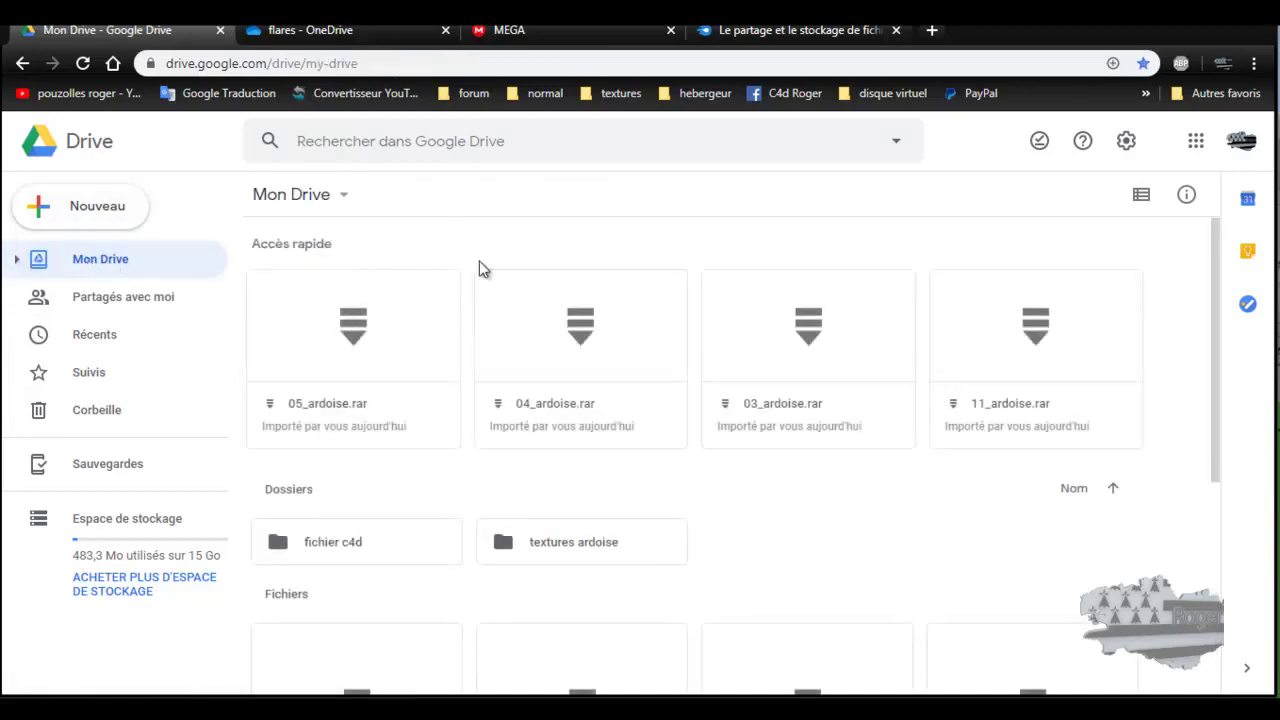
Step: Review the options for creating and importing items in Mon Drive, including Google Docs, Sheets, Slides and the additional apps
right_click(755, 505)
mouse_move(800, 478)
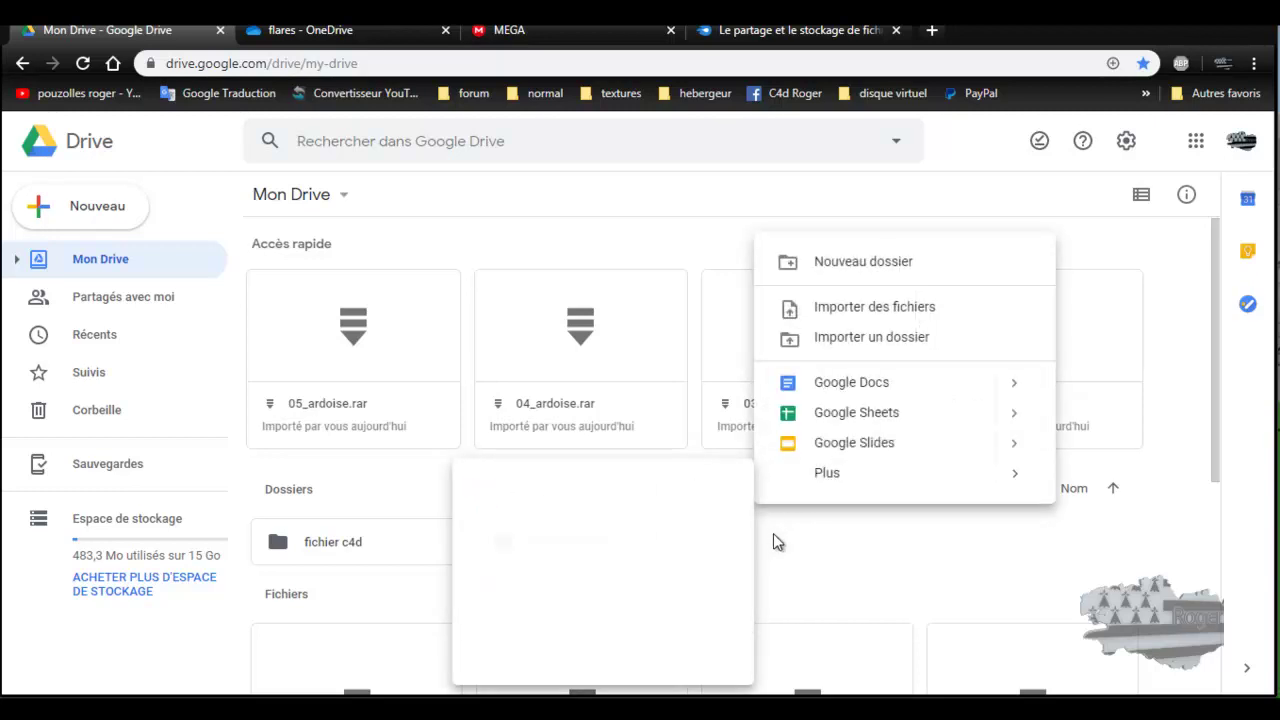
right_click(810, 533)
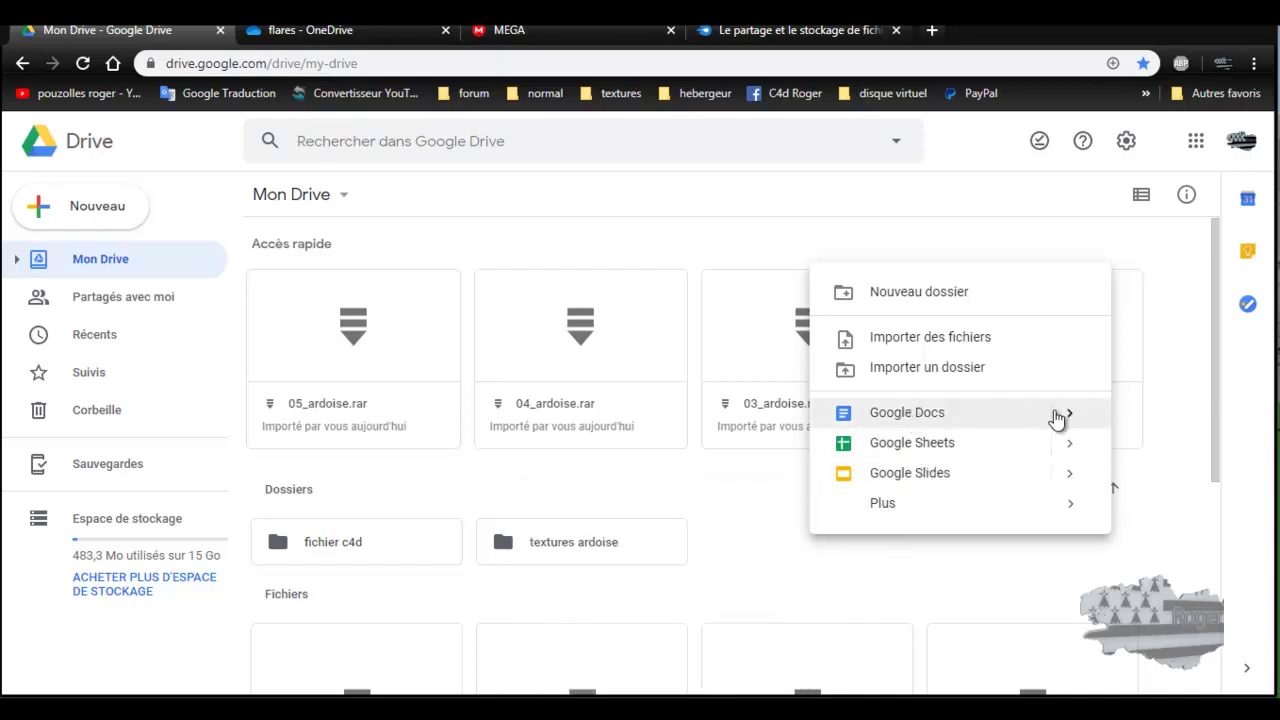
mouse_move(1072, 417)
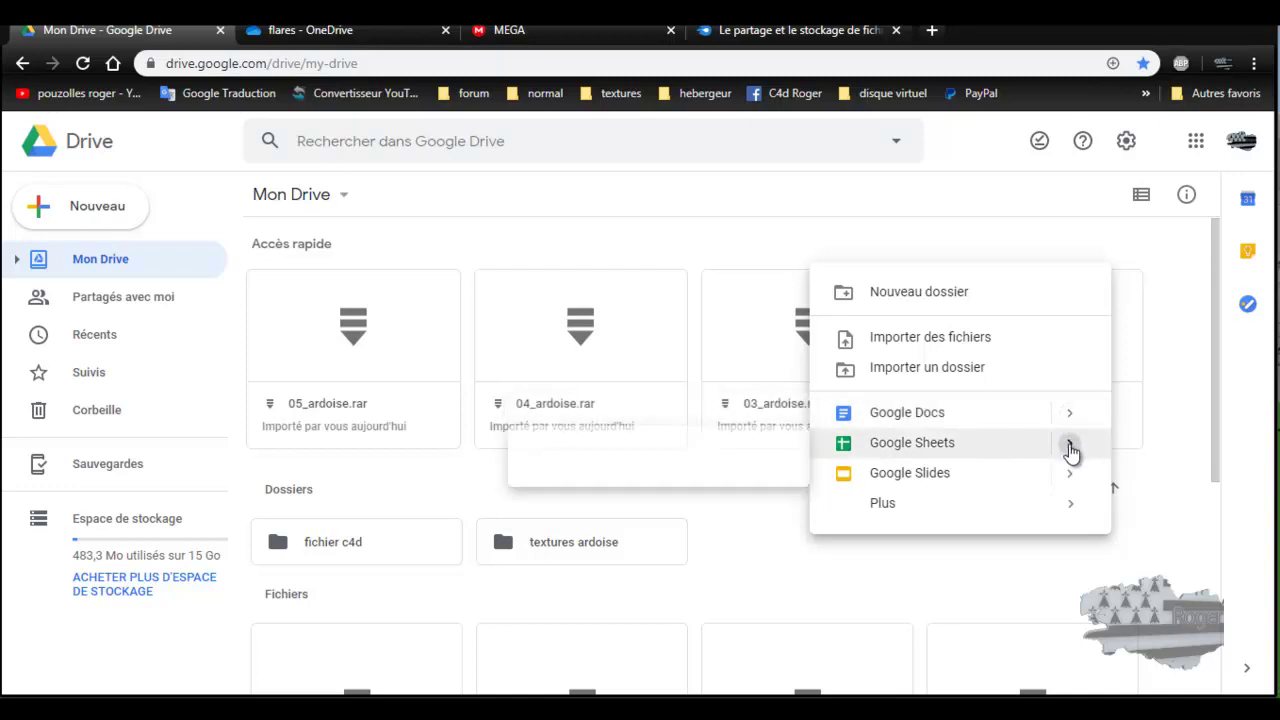
mouse_move(1071, 452)
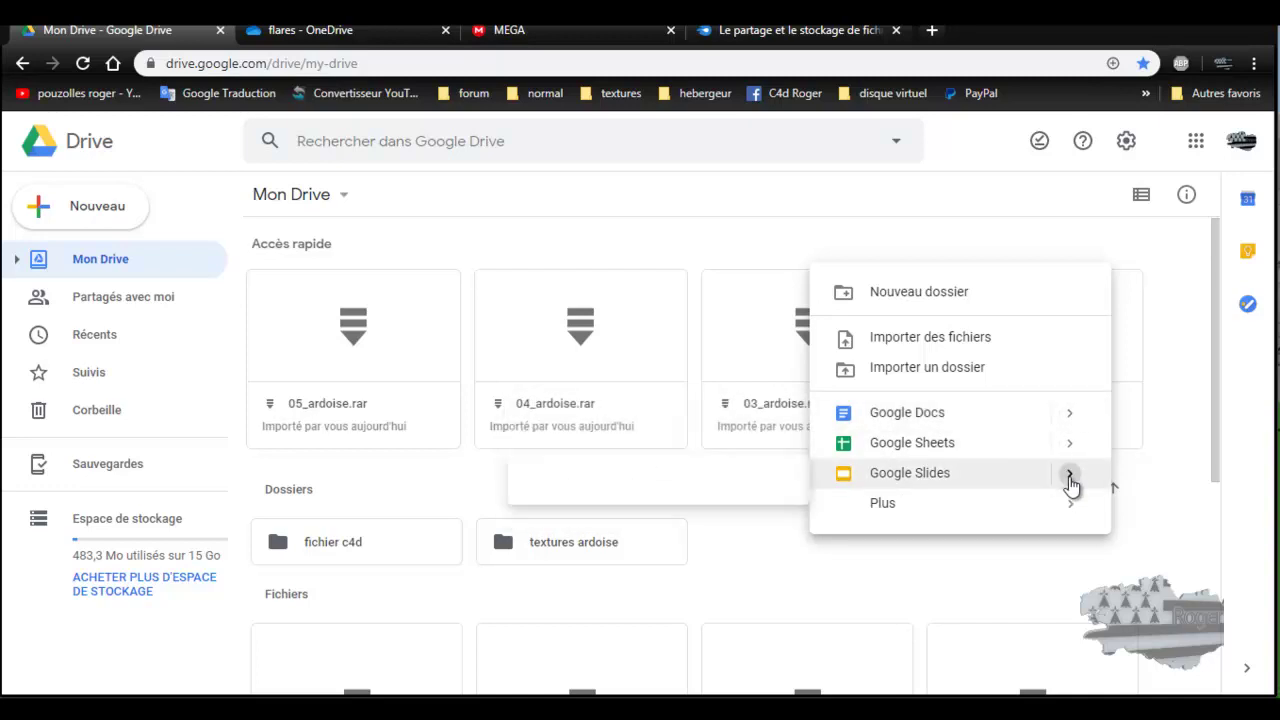
mouse_move(1070, 512)
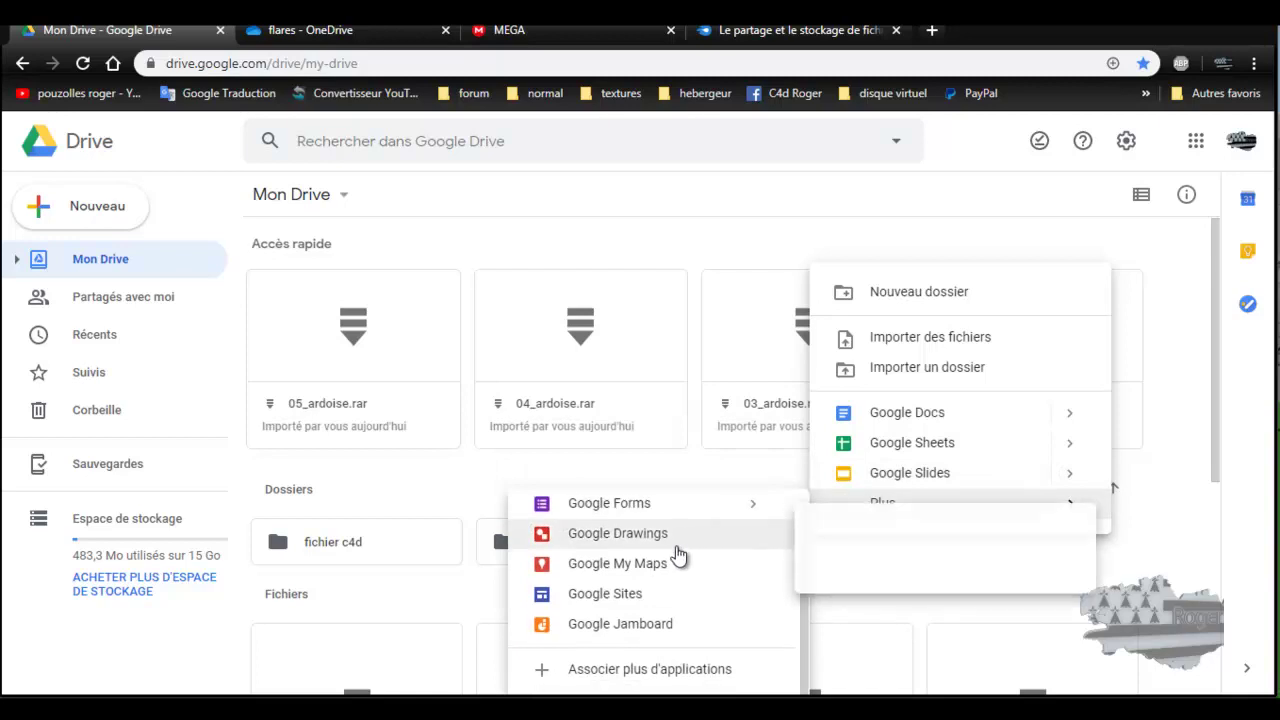
scroll(678, 555, up, 1)
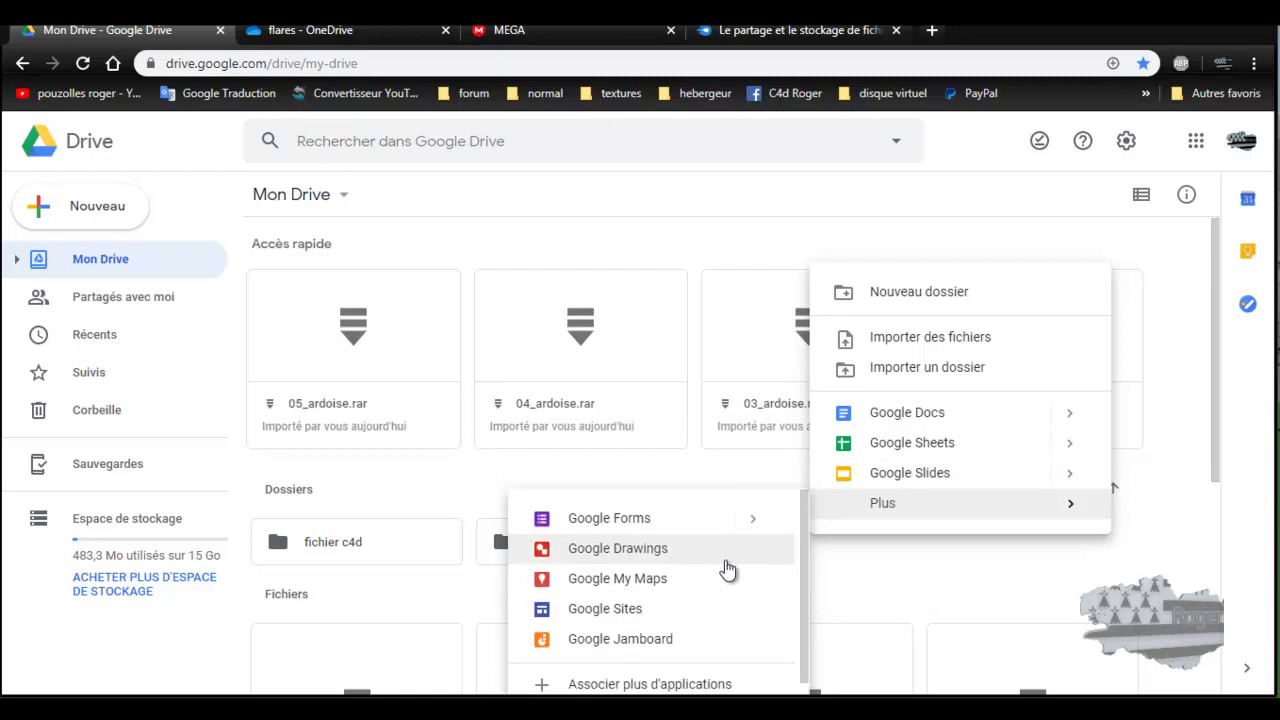
click(951, 588)
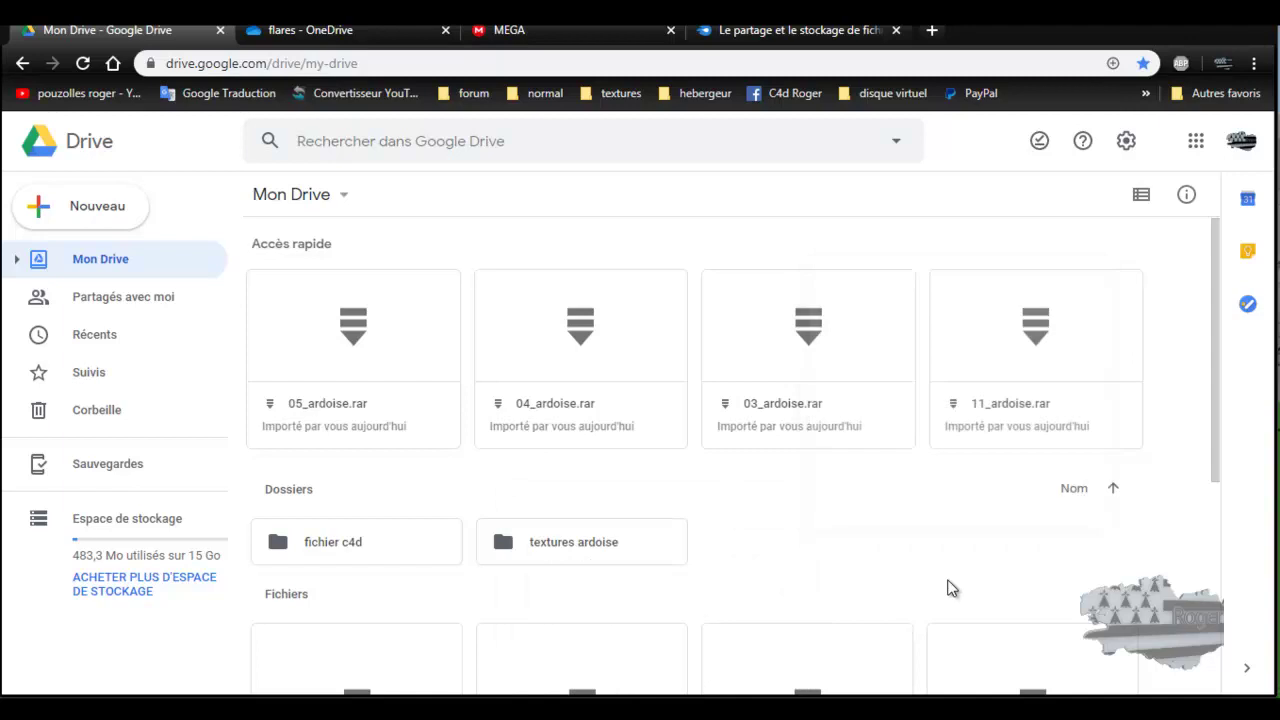
Step: Review the actions available for the 03_ardoise.rar and 04_ardoise.rar files without applying any
click(808, 330)
right_click(805, 325)
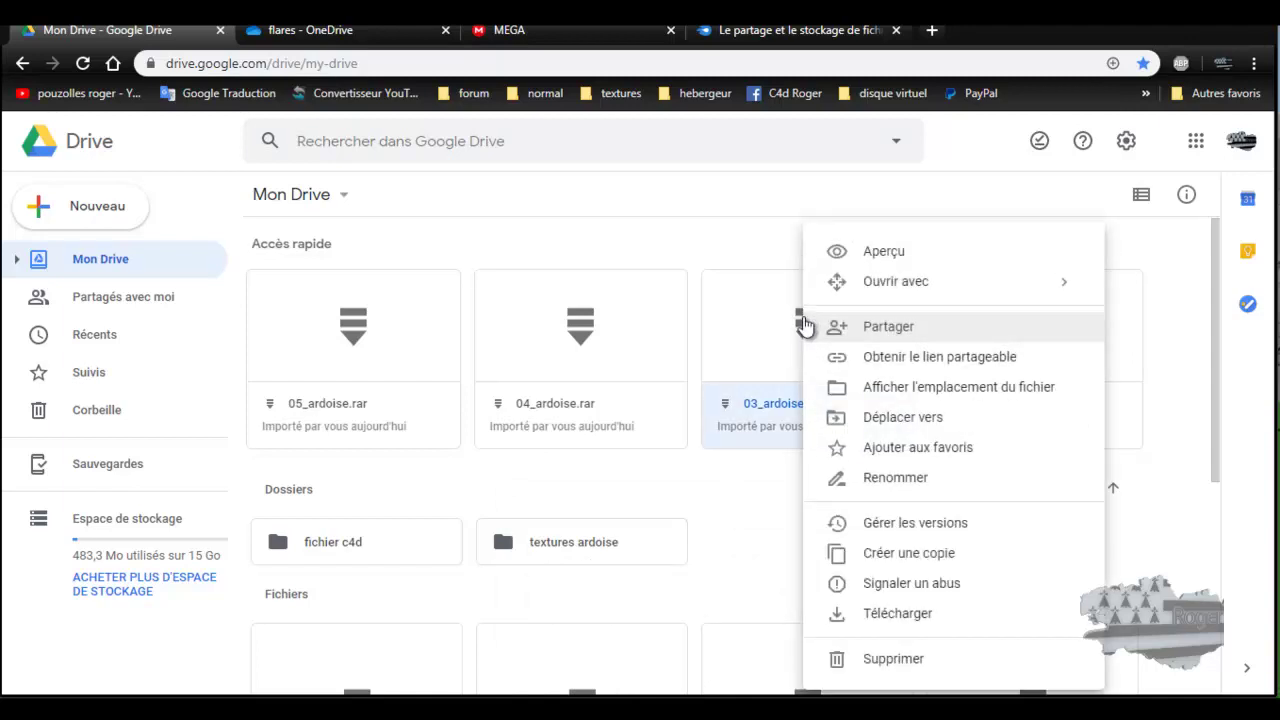
click(720, 538)
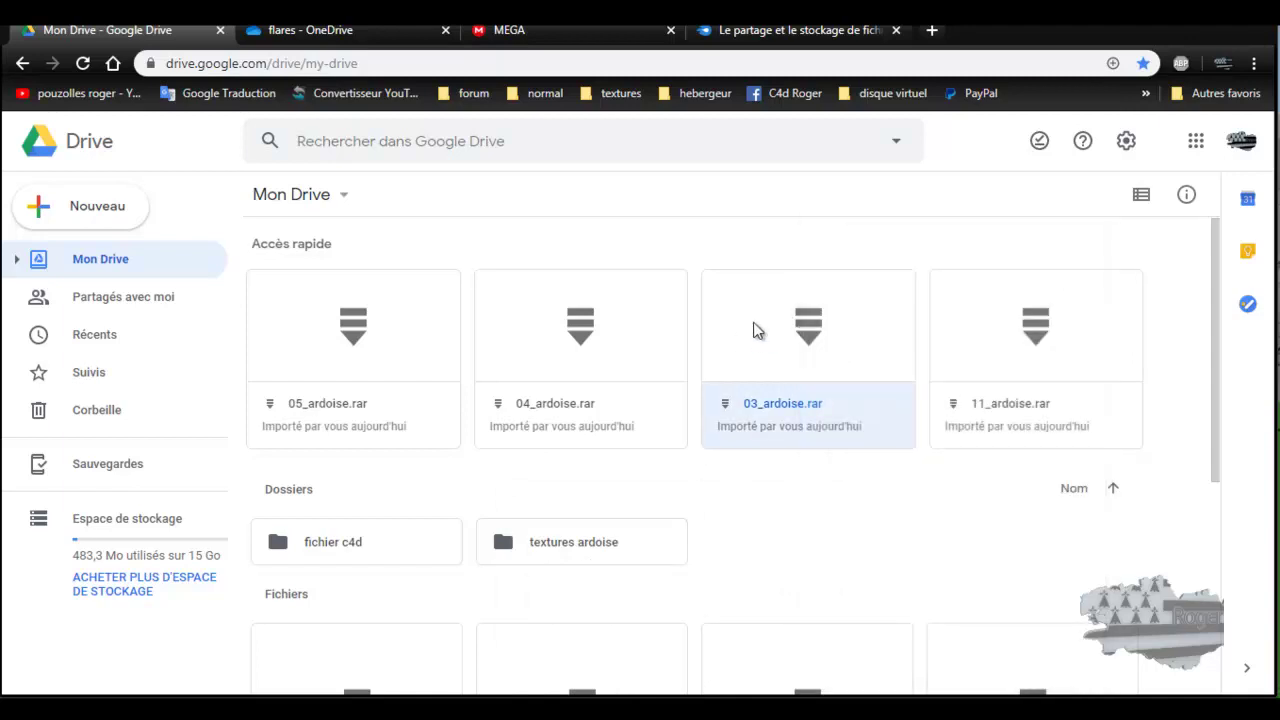
right_click(577, 333)
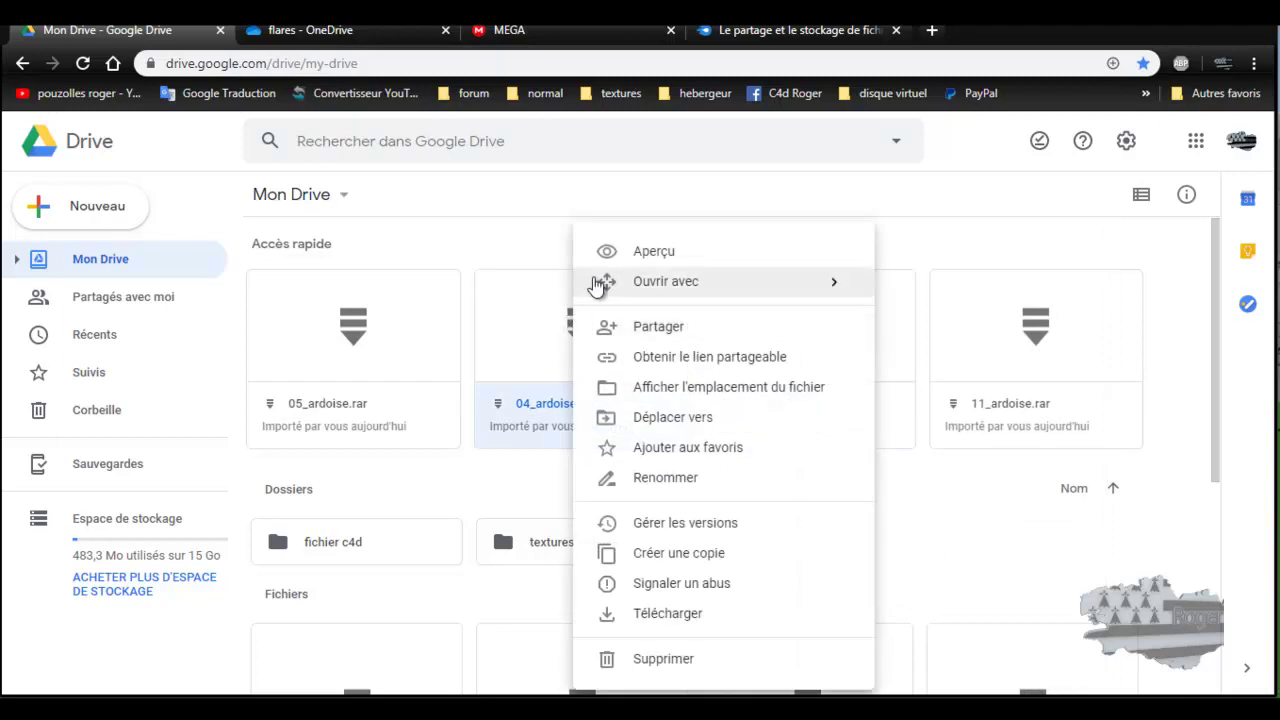
mouse_move(686, 289)
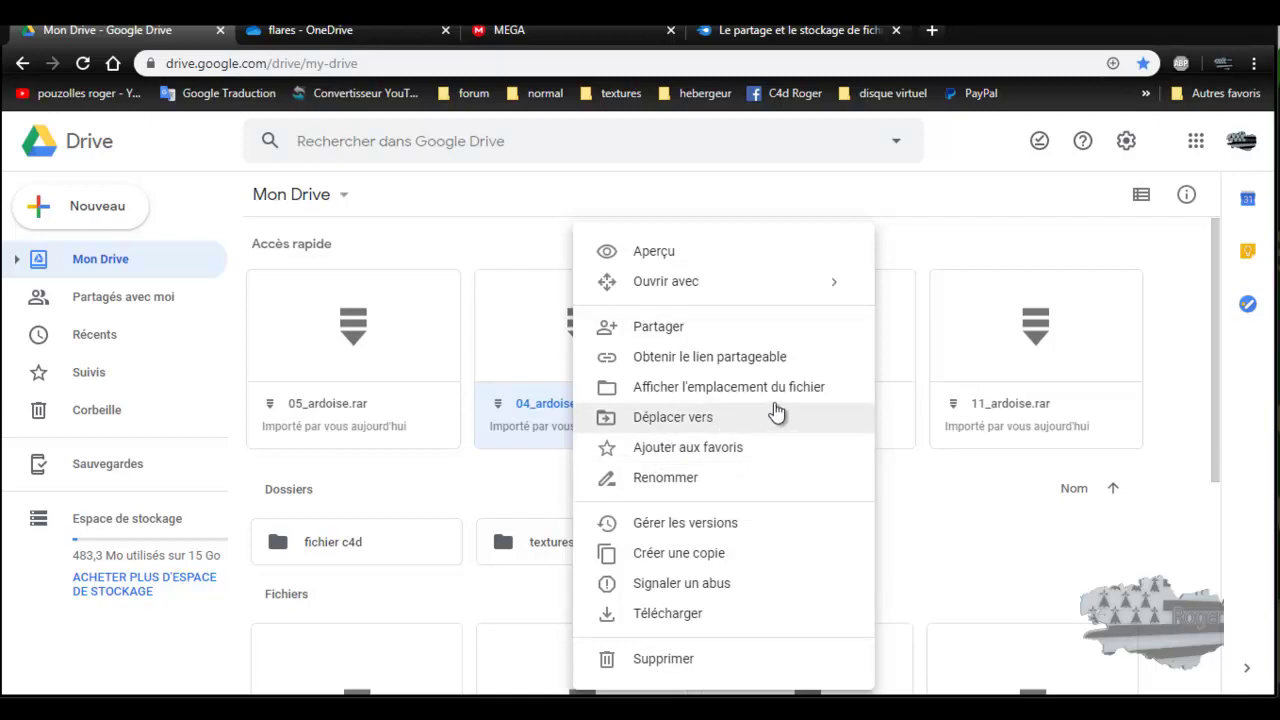
click(976, 553)
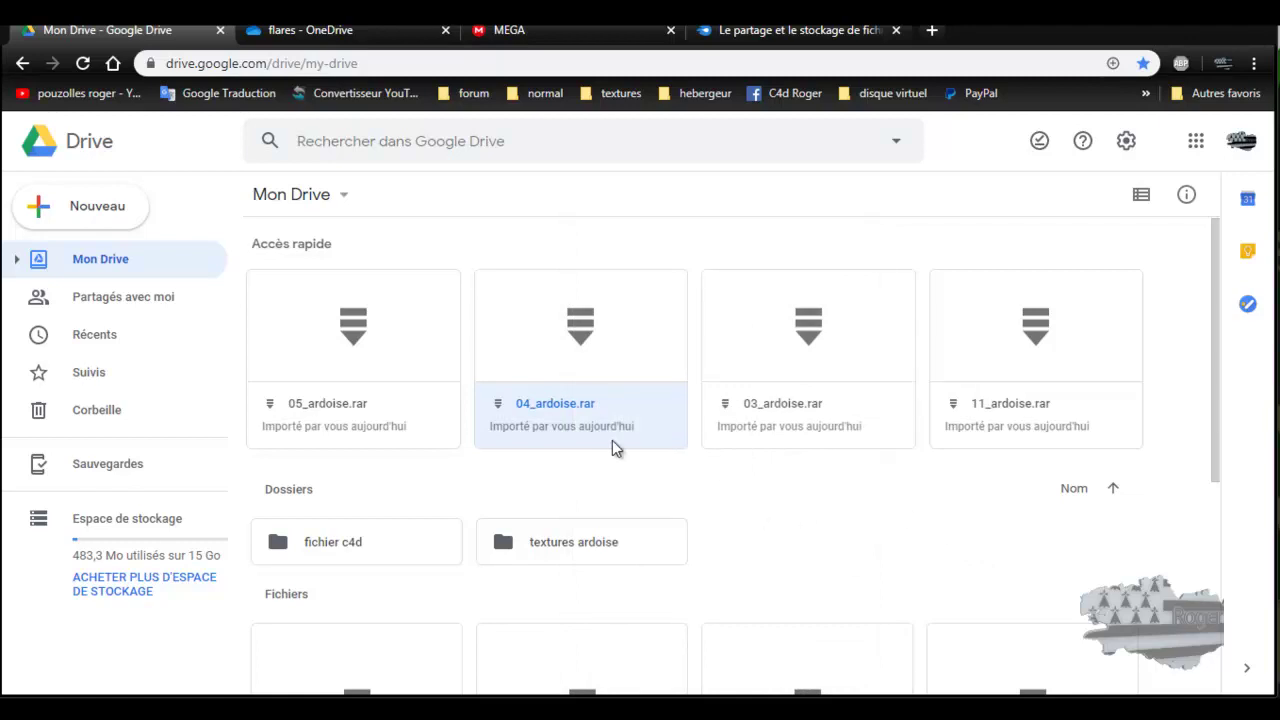
Step: Look through the quick-access items, folders and archive files in Mon Drive
click(93, 263)
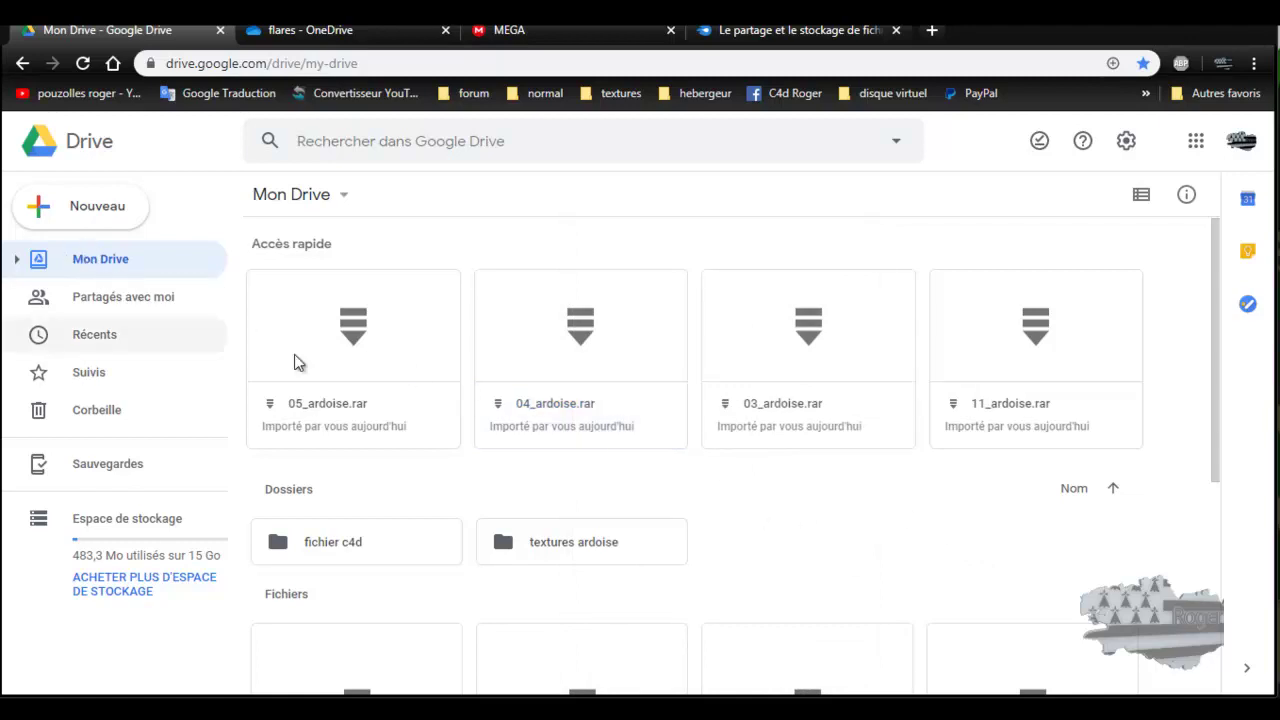
scroll(638, 419, down, 4)
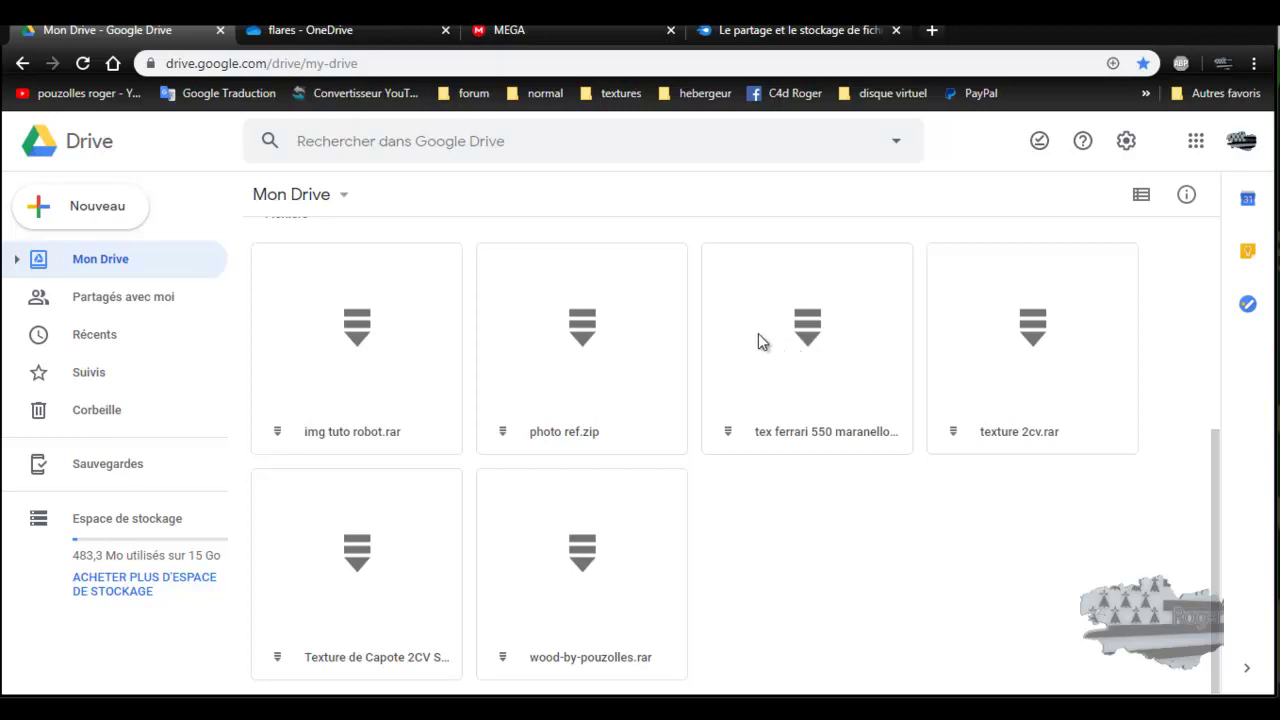
scroll(869, 553, up, 4)
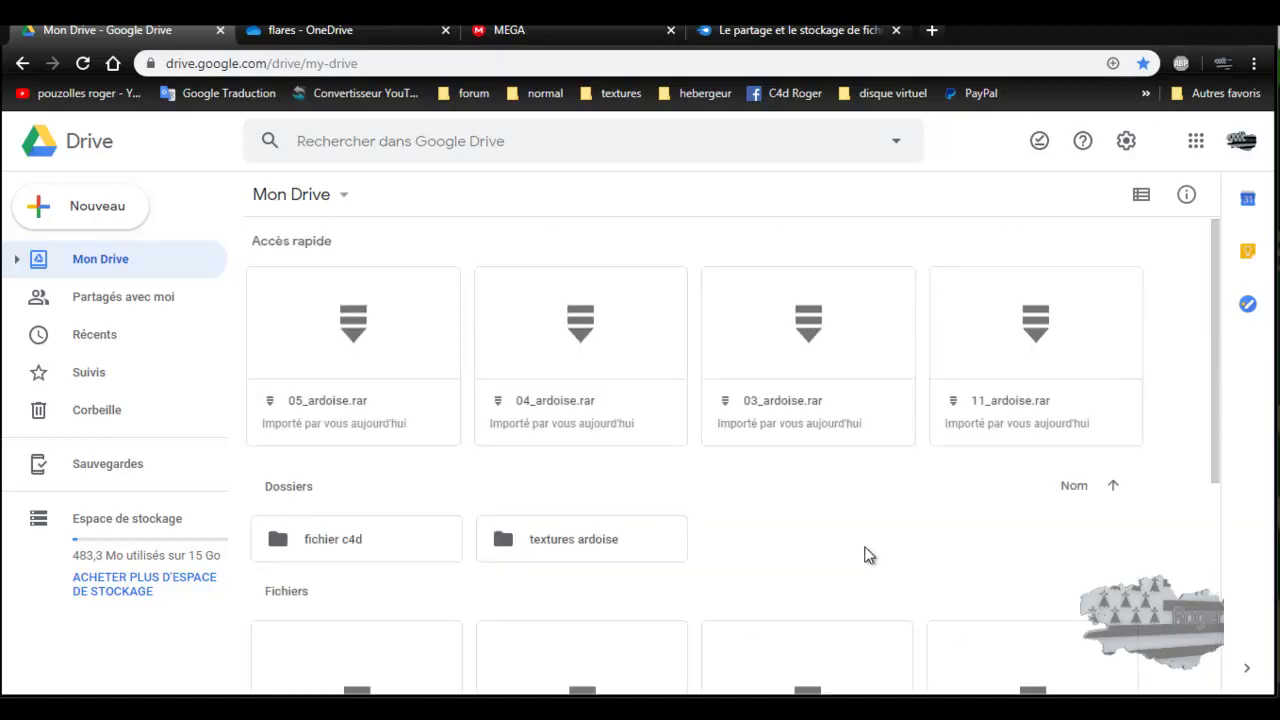
scroll(869, 555, down, 4)
scroll(868, 554, up, 2)
scroll(868, 554, up, 2)
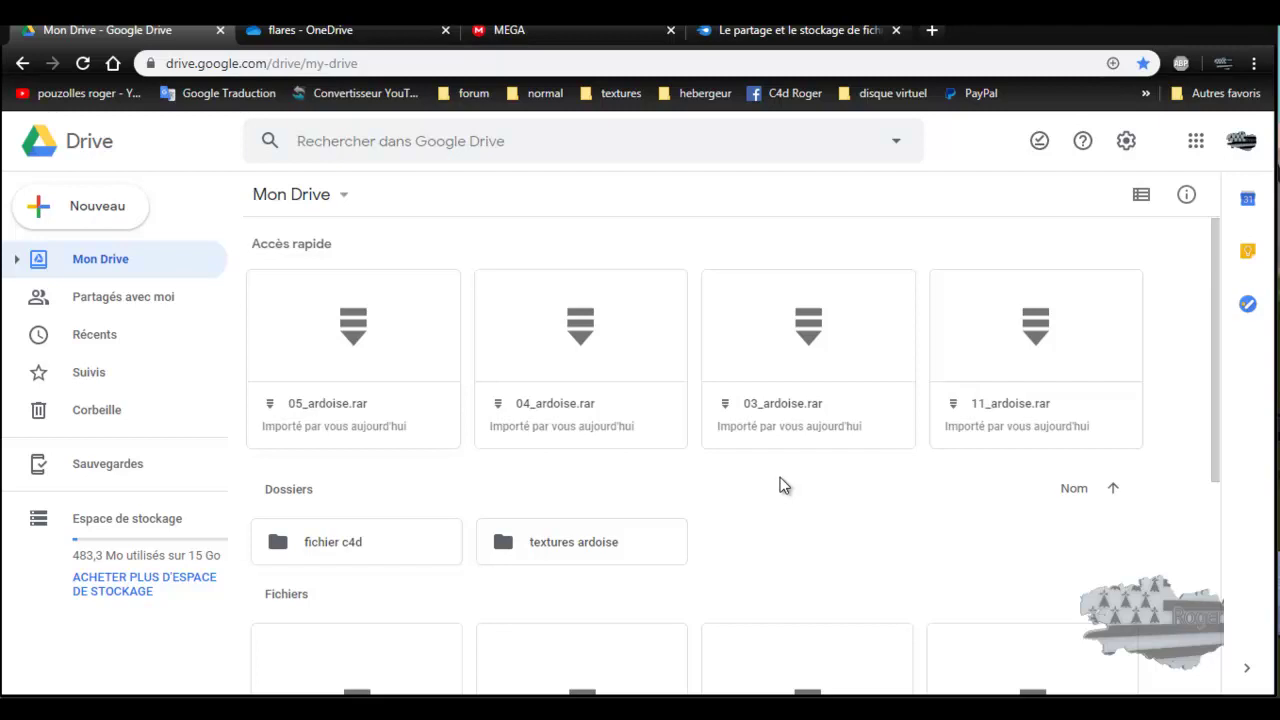
scroll(784, 485, down, 2)
scroll(784, 485, up, 2)
Step: Open the Google One storage upgrade offers and examine the prices and features of each plan
click(130, 588)
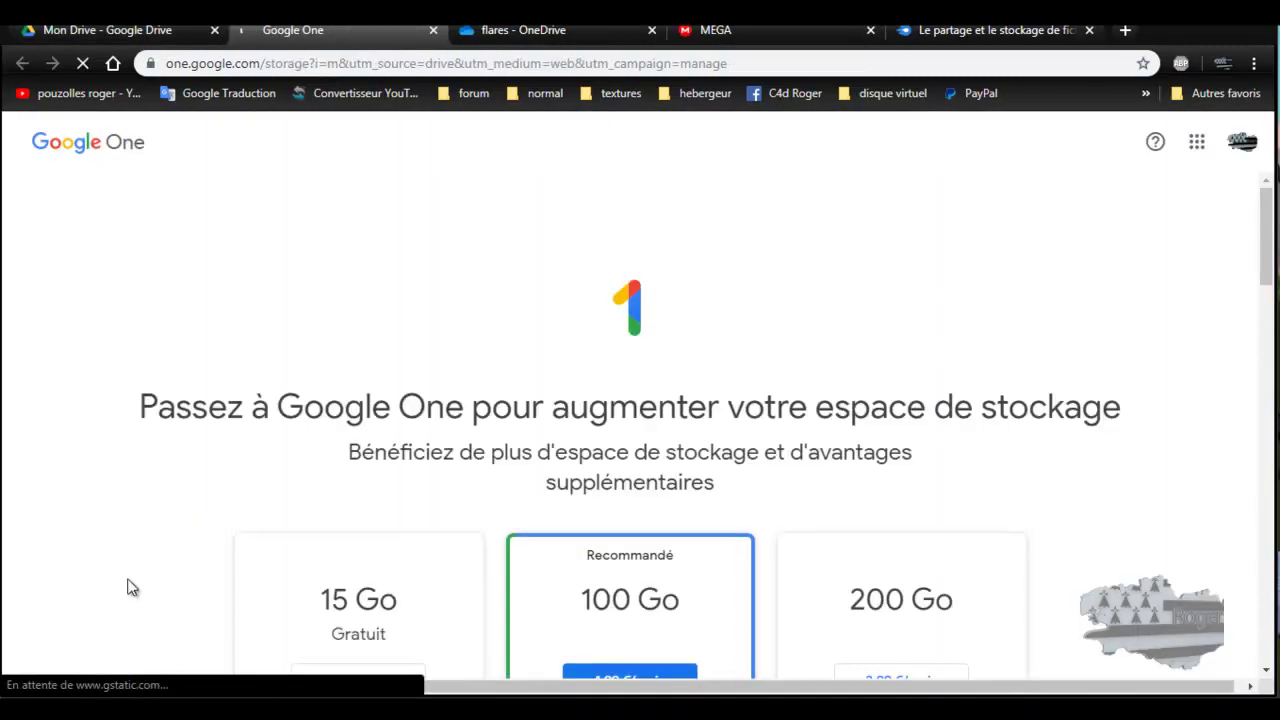
scroll(219, 548, down, 2)
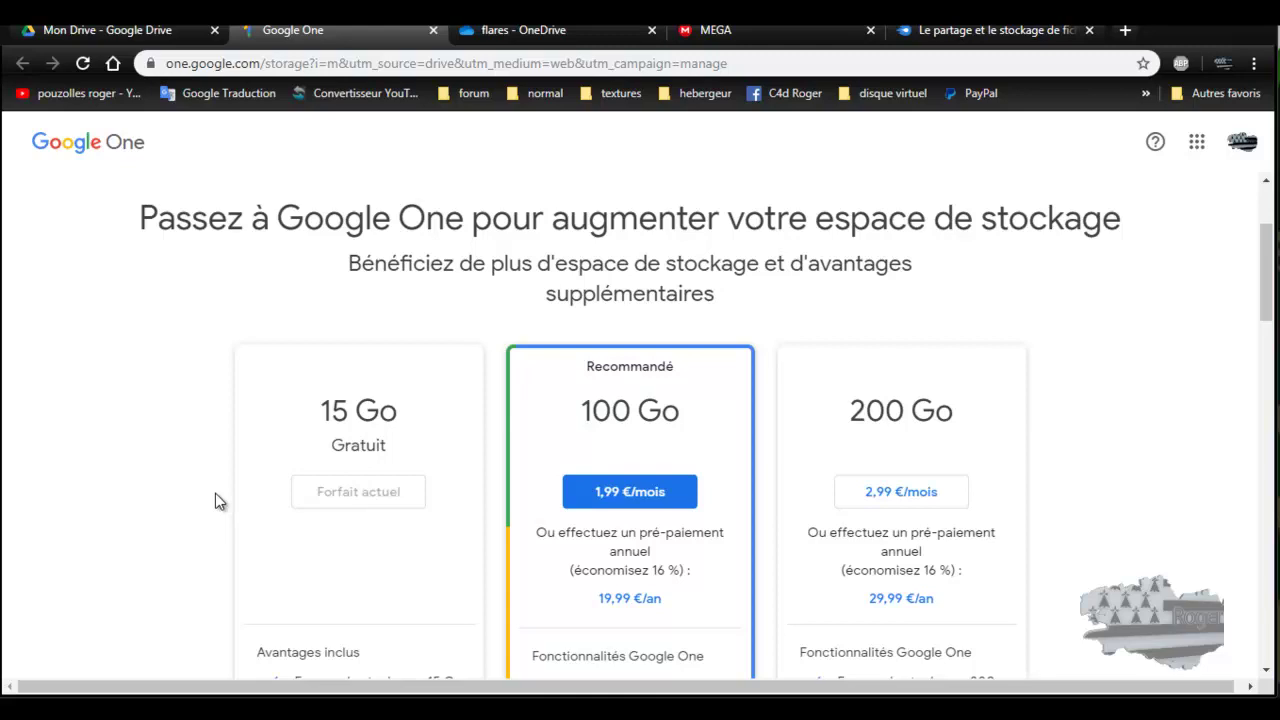
scroll(362, 516, down, 2)
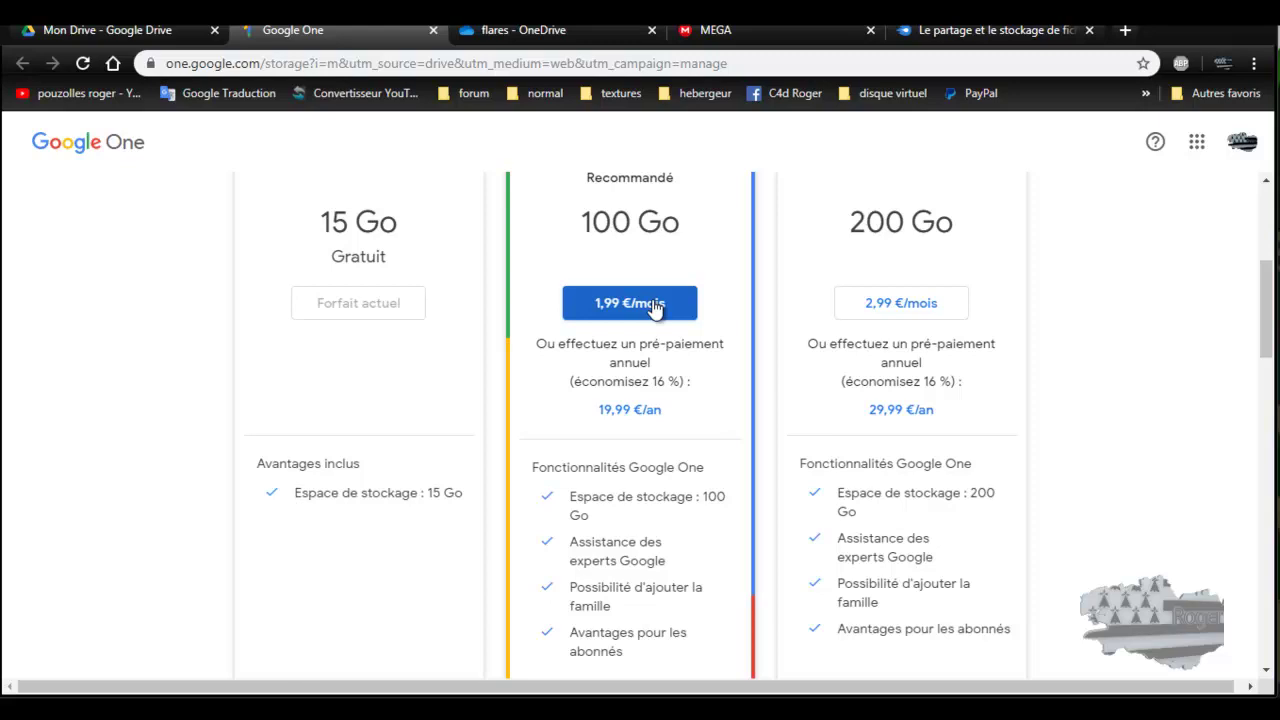
Step: Switch to OneDrive, open its premium upgrade plans, and examine the Office 365 Famille and Personnel features and prices
click(545, 32)
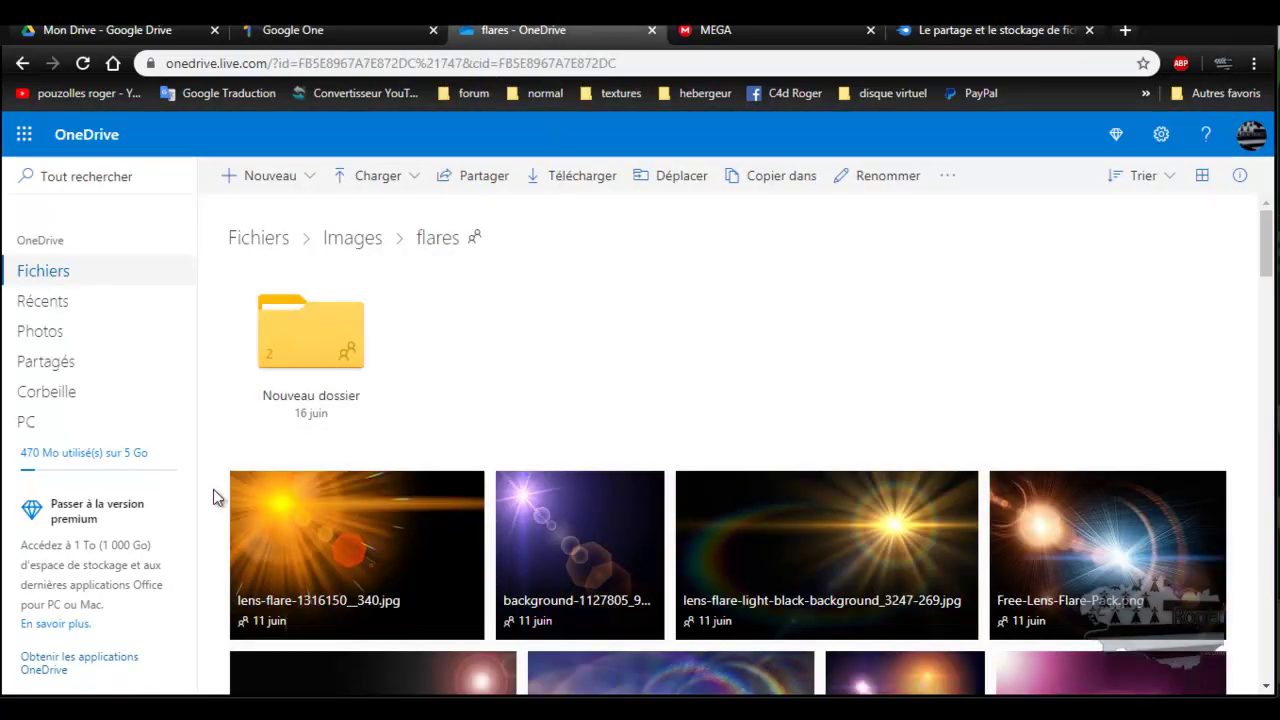
click(80, 625)
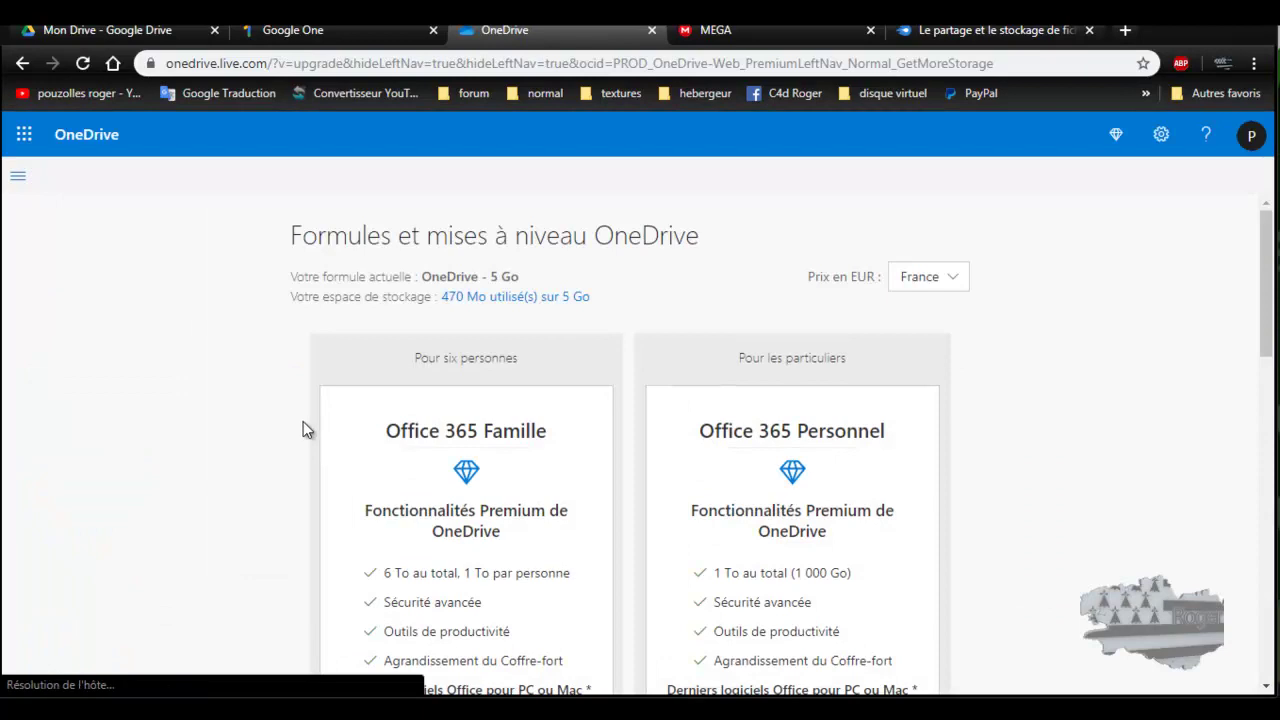
scroll(303, 421, down, 1)
scroll(303, 421, down, 1)
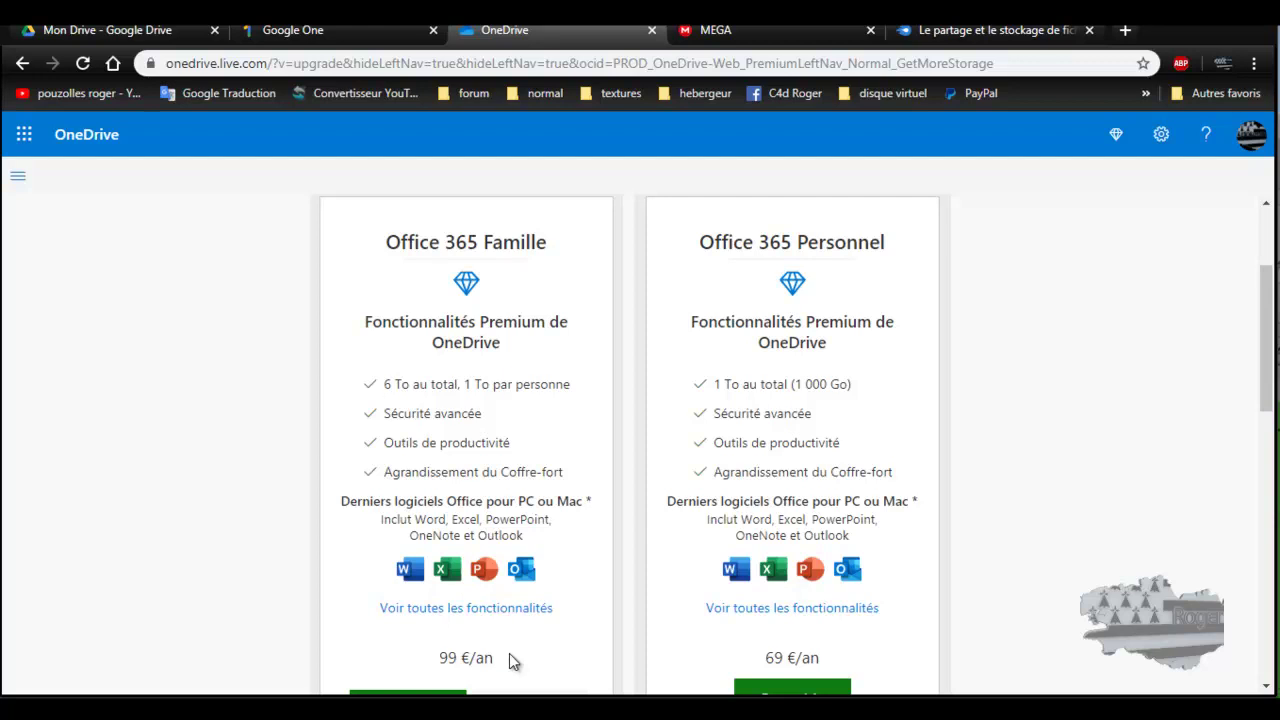
scroll(590, 645, down, 1)
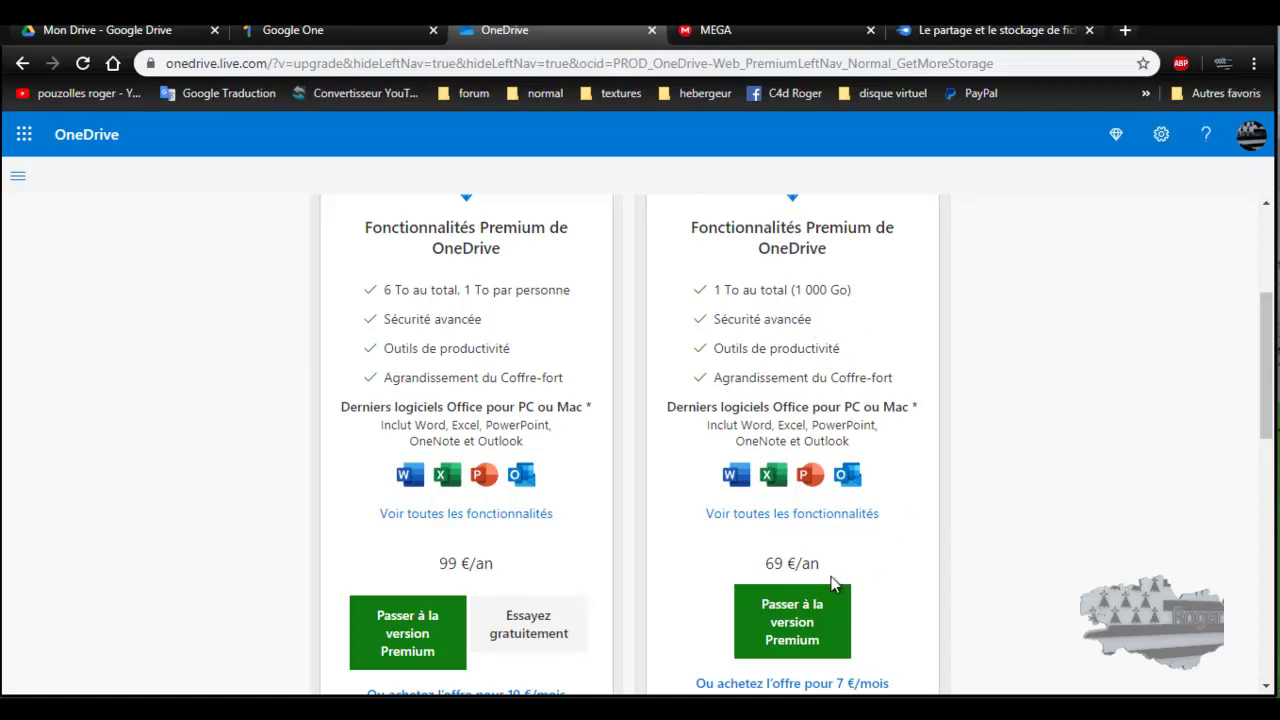
scroll(975, 572, down, 1)
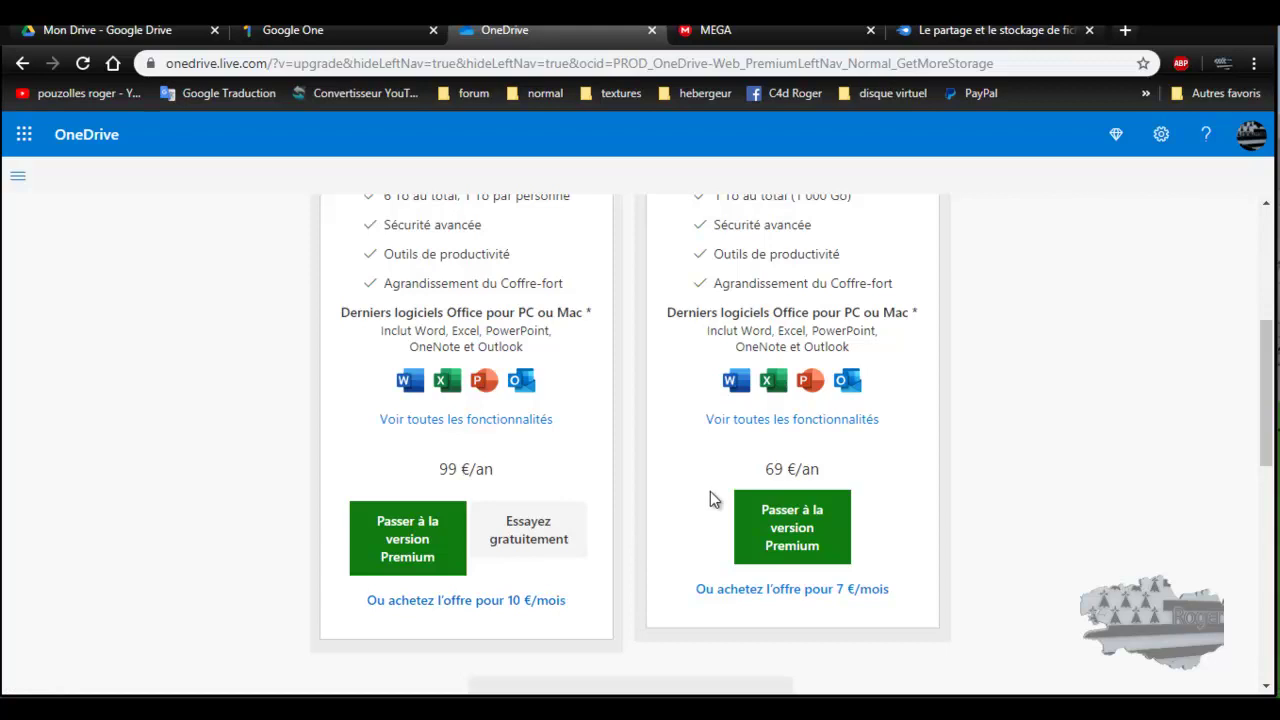
scroll(712, 497, up, 1)
scroll(710, 497, up, 3)
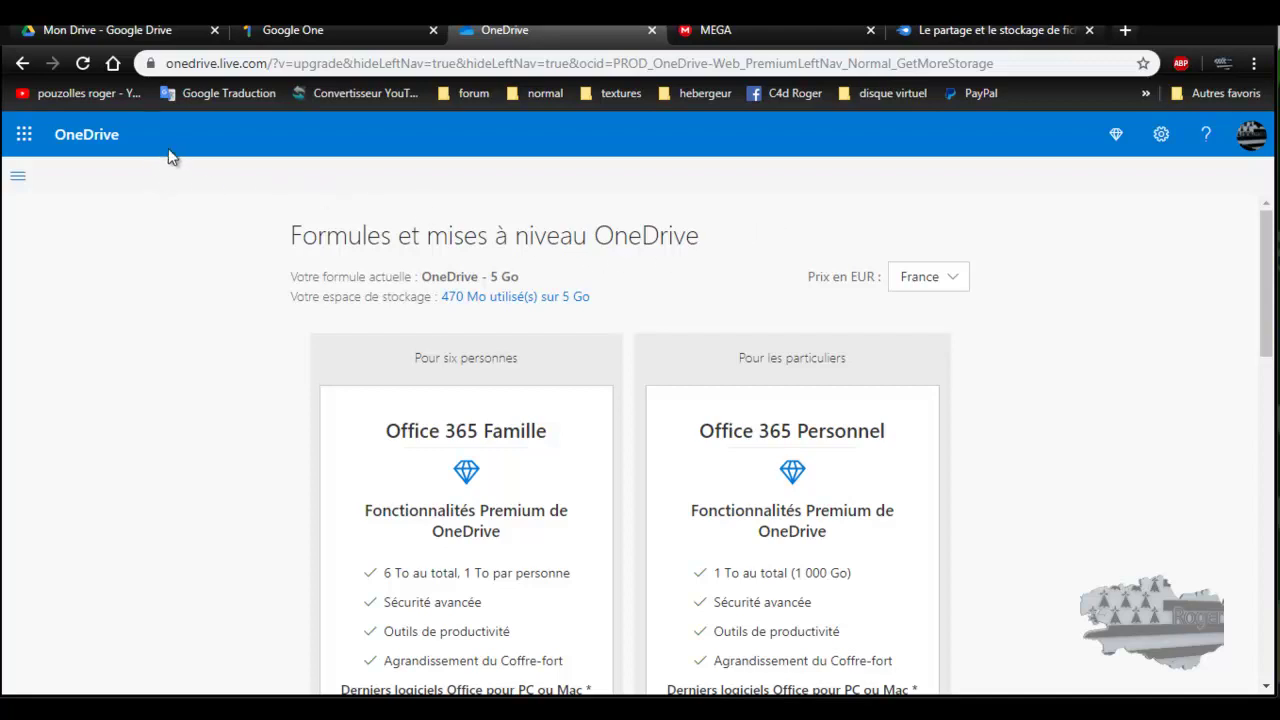
Step: Close the Google One storage plans page
click(329, 30)
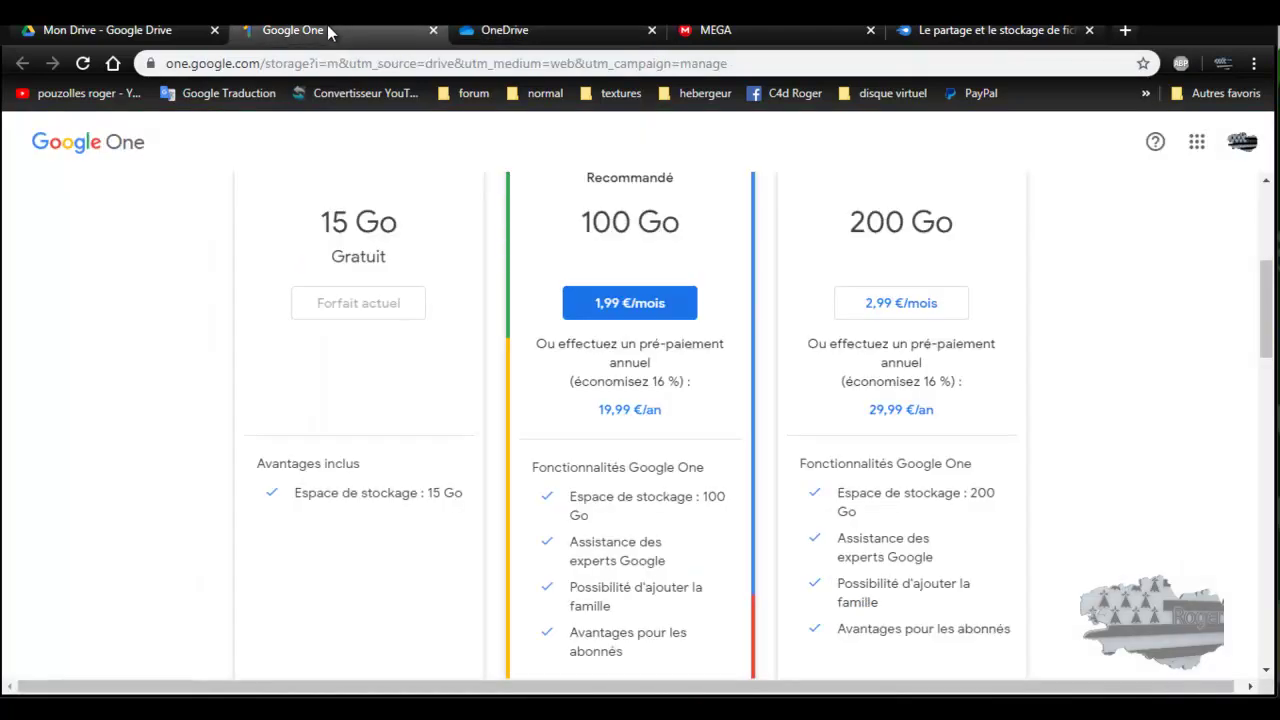
click(434, 31)
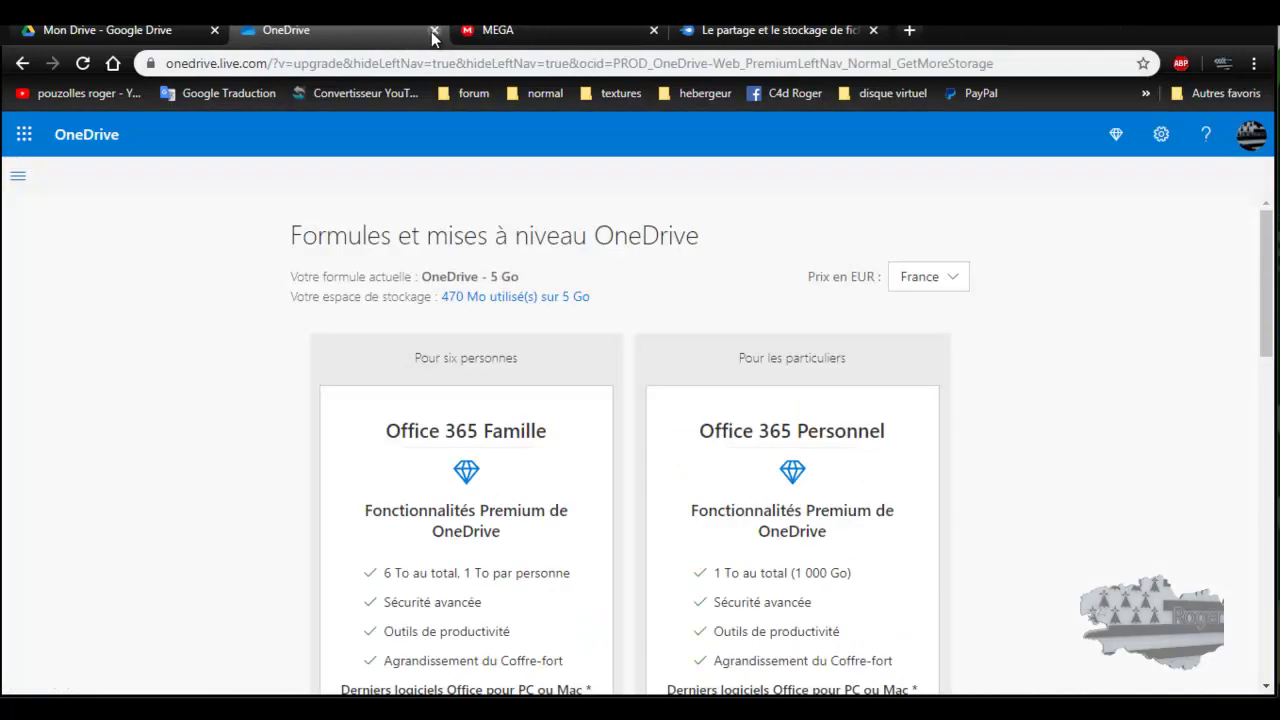